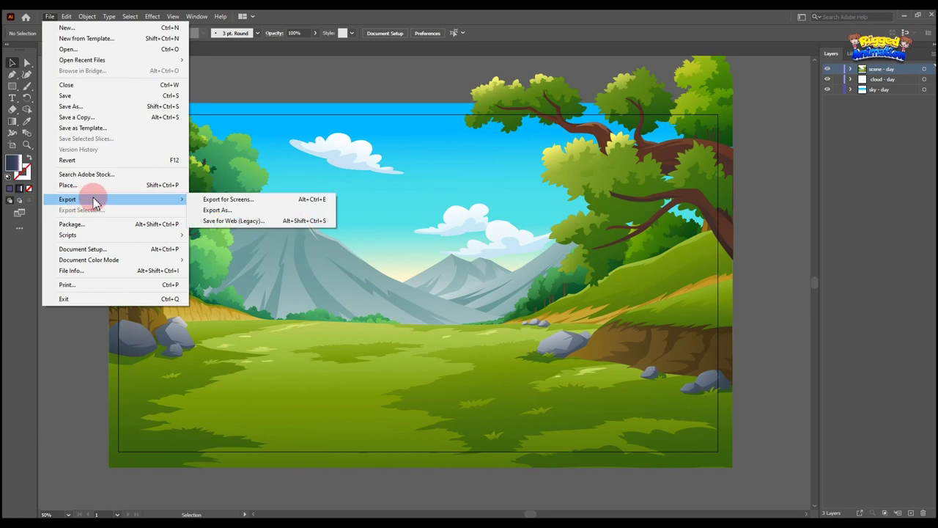
# - Export the artwork as the layered Photoshop file 249.psd using all artboards, in RGB at High (300 ppi) with maximum editability
pyautogui.click(248, 210)
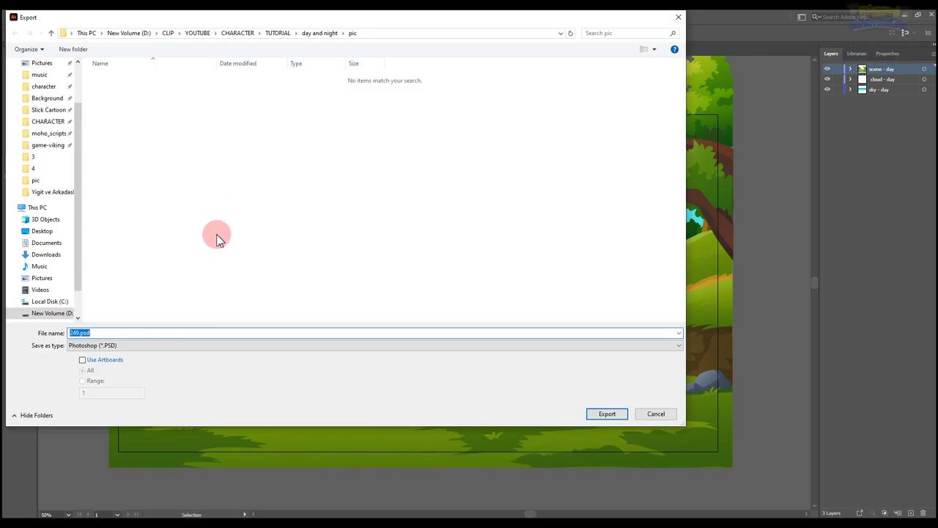
pyautogui.click(84, 360)
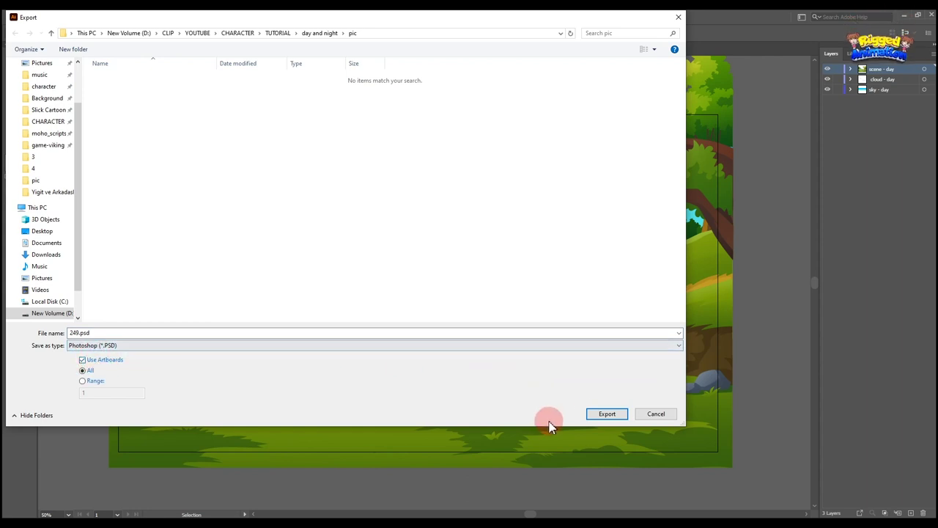
pyautogui.click(602, 415)
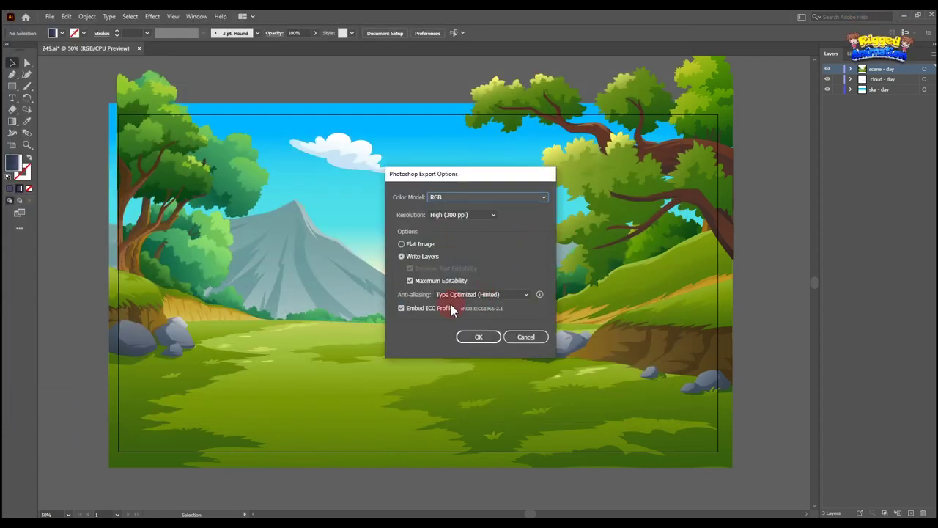
pyautogui.click(482, 337)
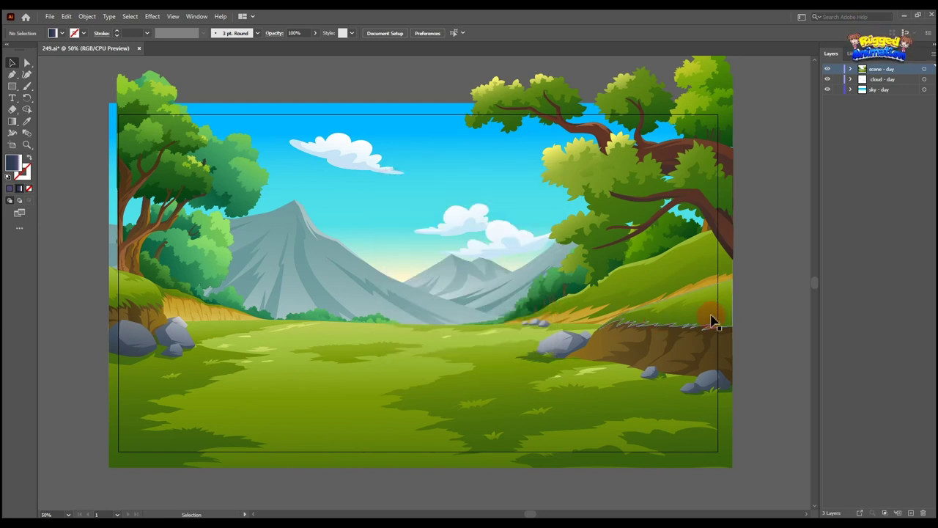
# - Switch to File Explorer and open 249-01.psd from the pic folder in Adobe Photoshop 2020
pyautogui.click(101, 522)
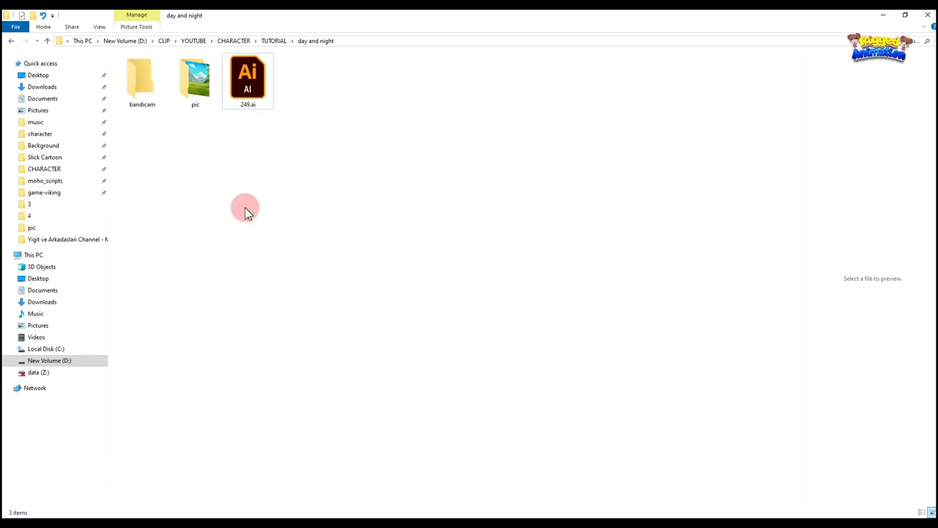
pyautogui.click(196, 94)
pyautogui.doubleClick(196, 93)
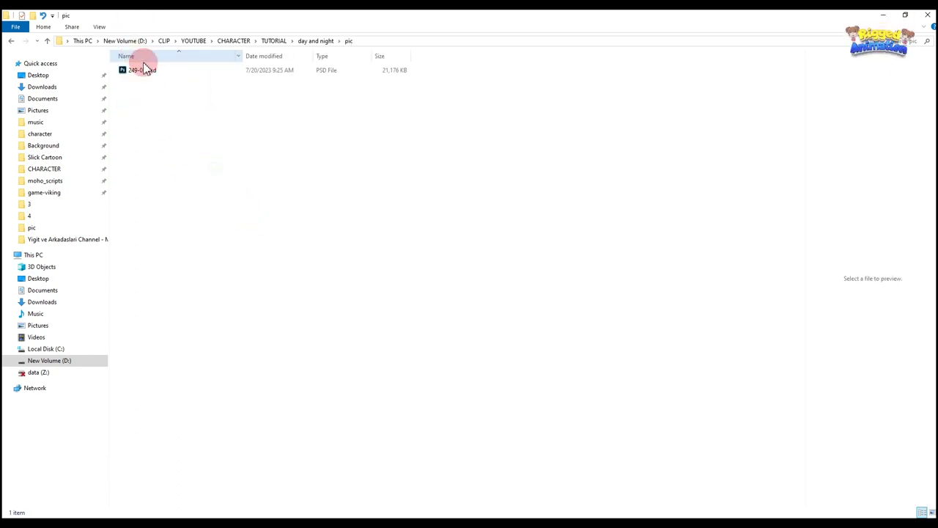
pyautogui.click(144, 69)
pyautogui.rightClick(152, 79)
pyautogui.moveTo(178, 157)
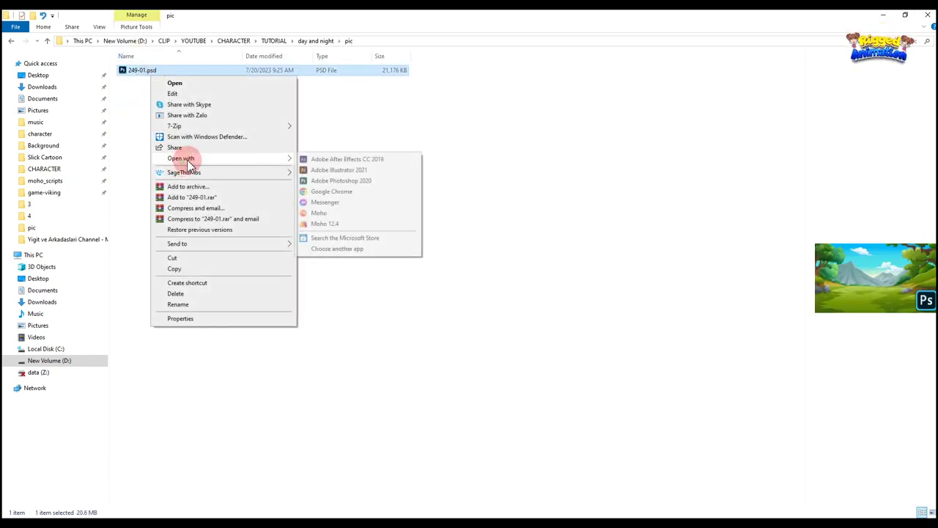
pyautogui.click(440, 182)
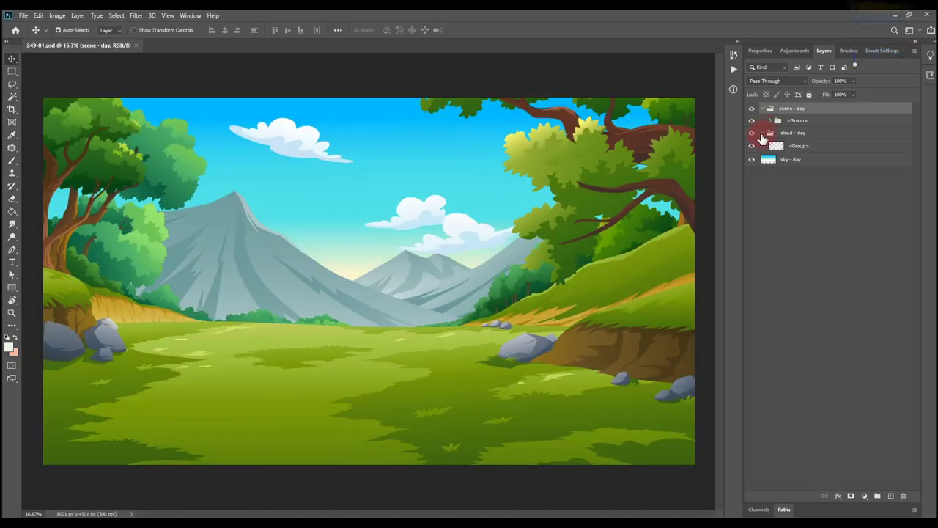
# - Merge the cloud - day group and the scene - day group each into a single layer
pyautogui.click(762, 134)
pyautogui.click(795, 137)
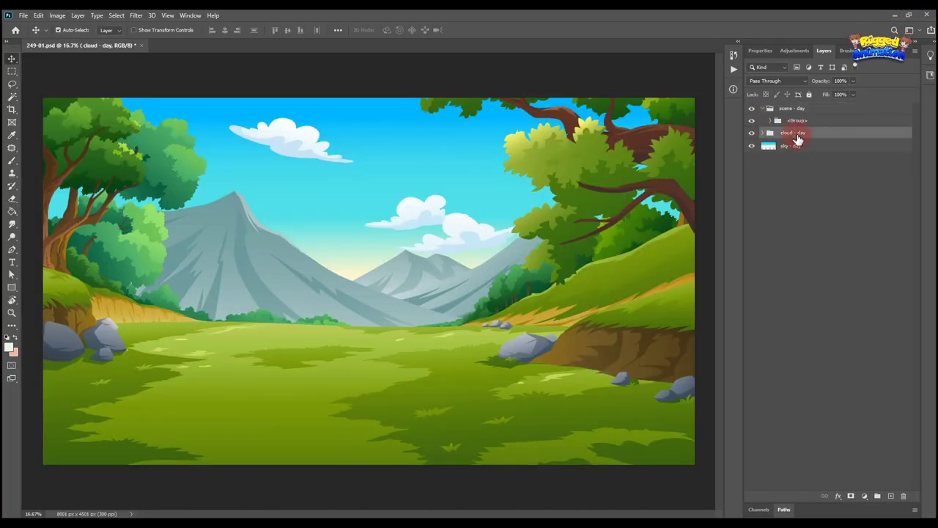
pyautogui.hotkey('ctrl', 'e')
pyautogui.click(790, 110)
pyautogui.hotkey('ctrl', 'e')
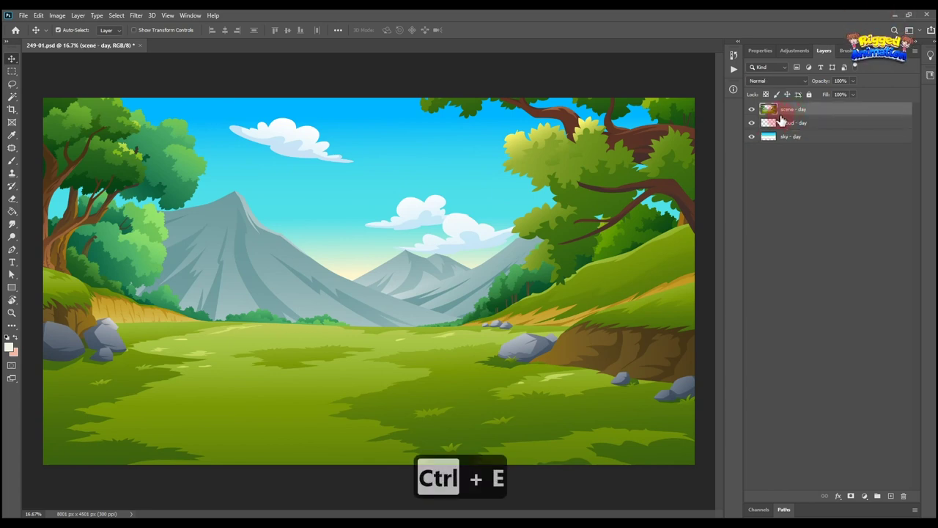
# - Check the contents of the scene, cloud and sky day layers by hiding and showing each one
pyautogui.click(752, 109)
pyautogui.click(751, 109)
pyautogui.click(751, 122)
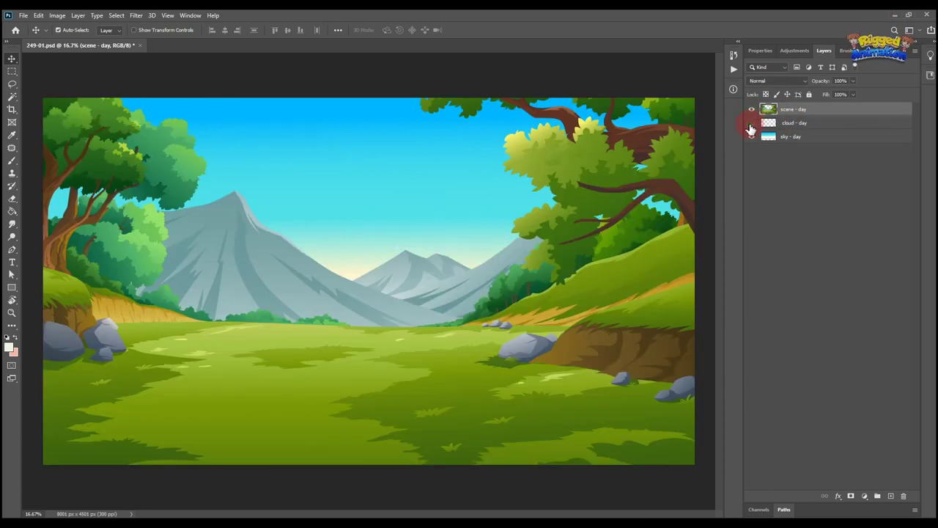
pyautogui.click(751, 122)
pyautogui.click(750, 136)
pyautogui.click(751, 137)
# - Duplicate the sky - day layer and name the copy "sky - evening"
pyautogui.click(796, 137)
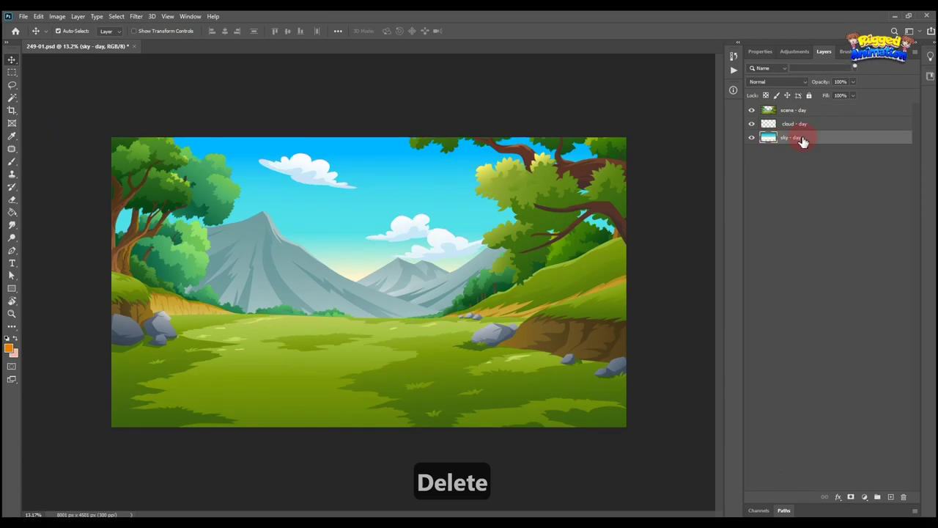
pyautogui.hotkey('ctrl', 'j')
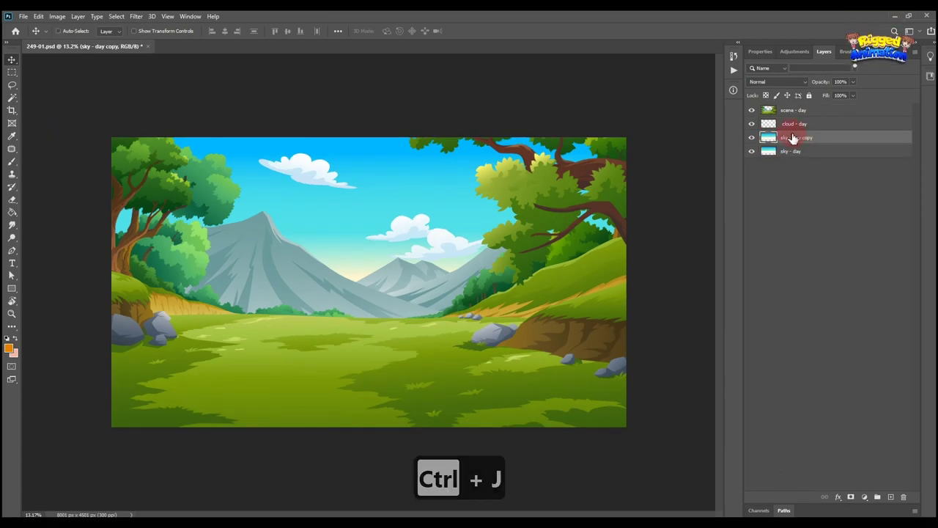
pyautogui.press('BackSpace')
pyautogui.press('BackSpace')
pyautogui.write('sky -')
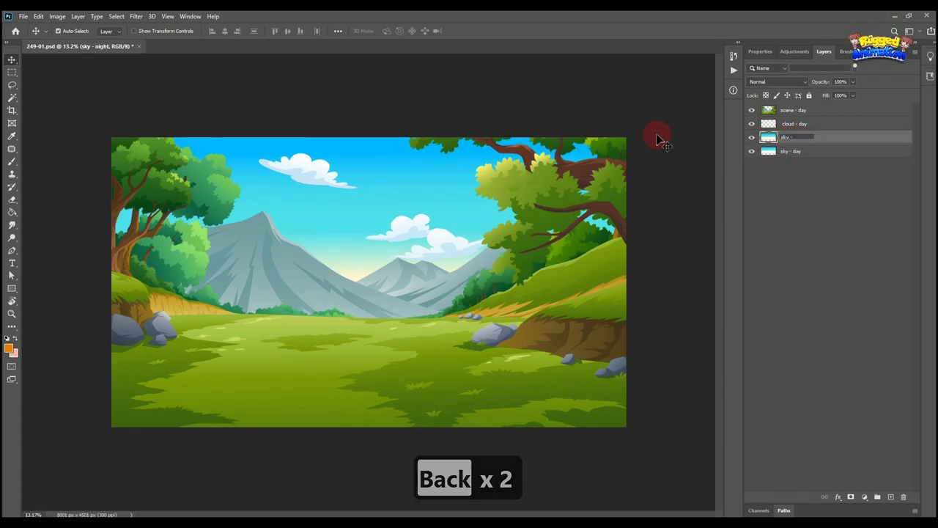
pyautogui.write(' night evenio')
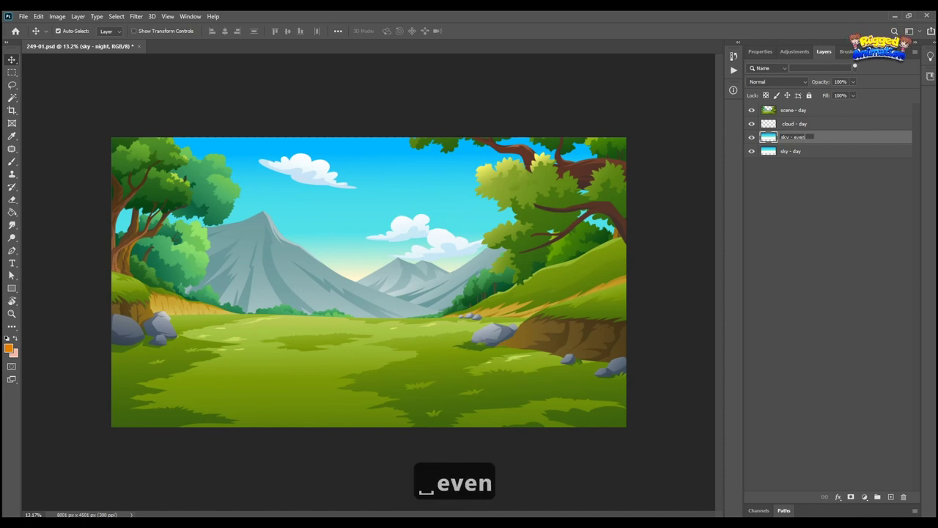
pyautogui.press('BackSpace')
pyautogui.write('ng')
pyautogui.press('Return')
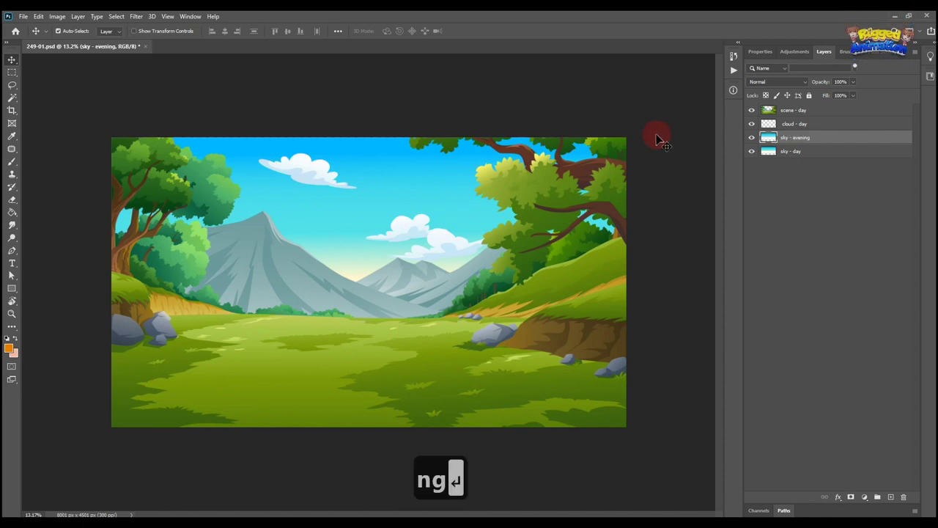
# - Recolour the sky - evening layer to warm orange with Hue/Saturation, using saturation +85 and lightness +39
pyautogui.hotkey('ctrl', 'u')
pyautogui.moveTo(722, 89); pyautogui.dragTo(677, 93)
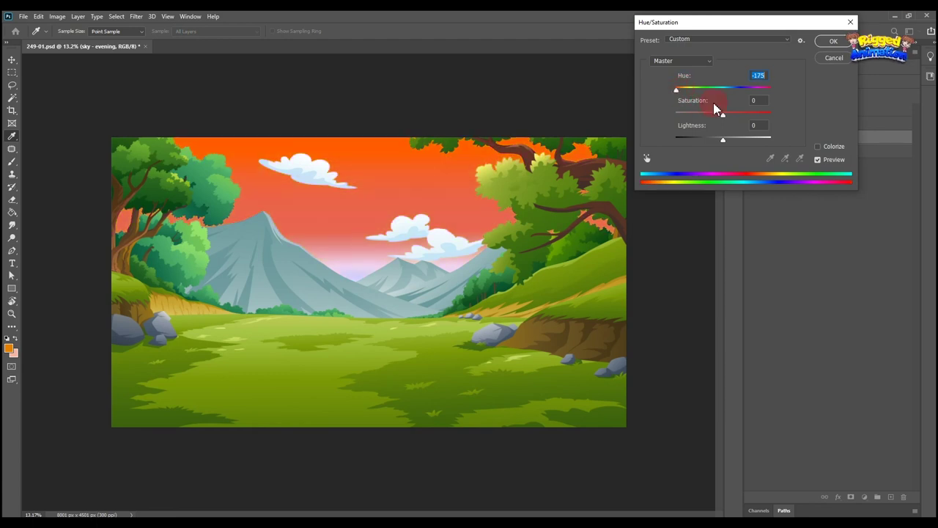
pyautogui.moveTo(731, 117); pyautogui.dragTo(769, 119)
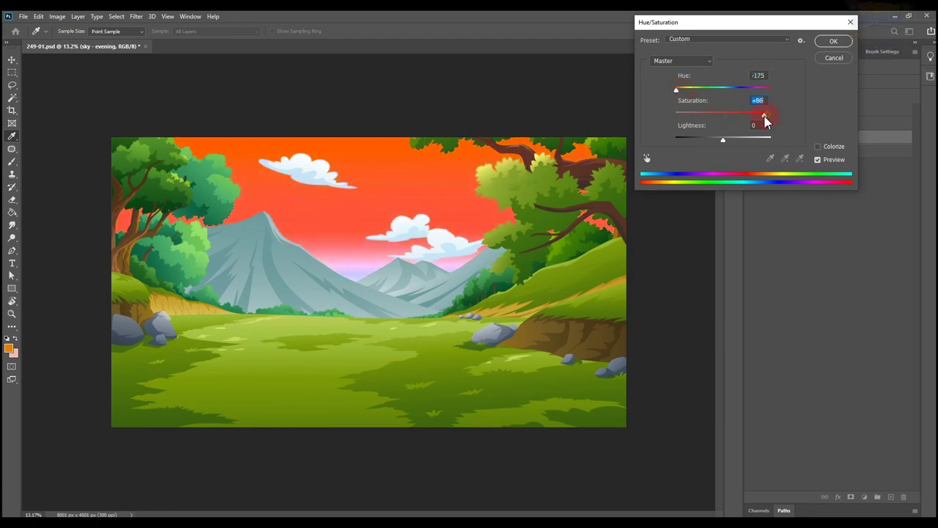
pyautogui.moveTo(726, 144); pyautogui.dragTo(752, 145)
pyautogui.moveTo(676, 90); pyautogui.dragTo(682, 93)
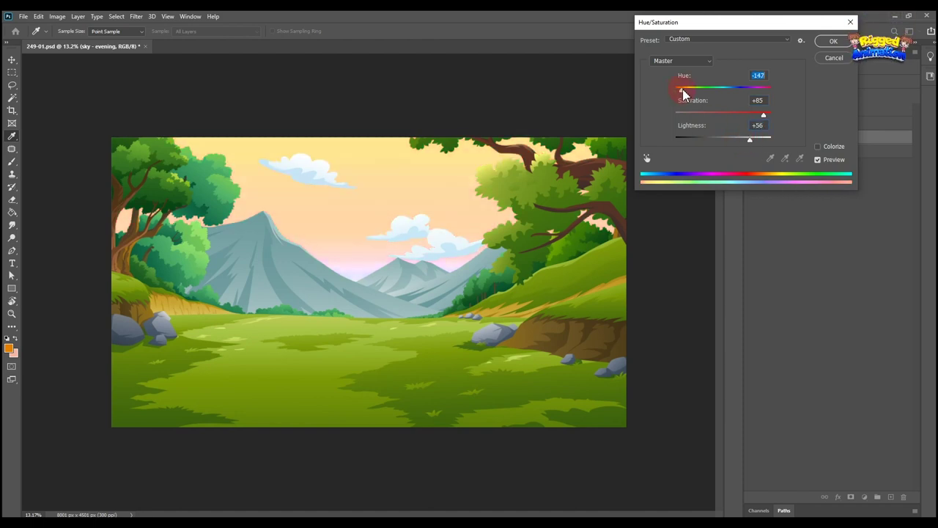
pyautogui.moveTo(750, 139); pyautogui.dragTo(743, 145)
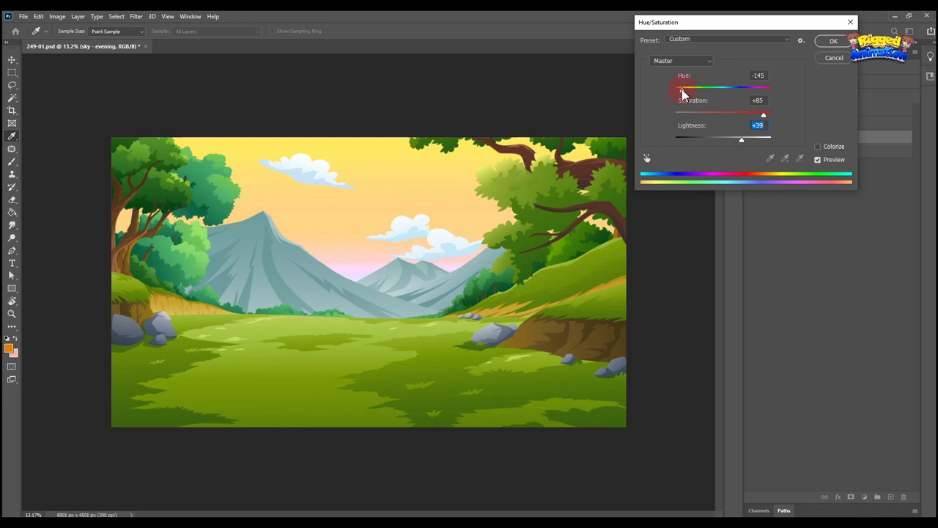
pyautogui.moveTo(682, 93); pyautogui.dragTo(681, 94)
pyautogui.click(833, 42)
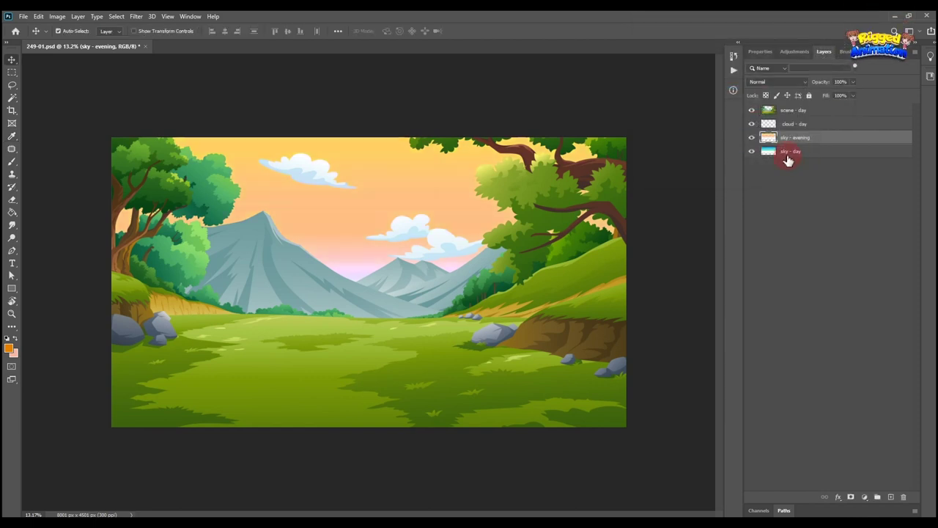
# - Duplicate the cloud - day layer and name the copy "cloud - evening"
pyautogui.click(799, 125)
pyautogui.hotkey('ctrl', 'j')
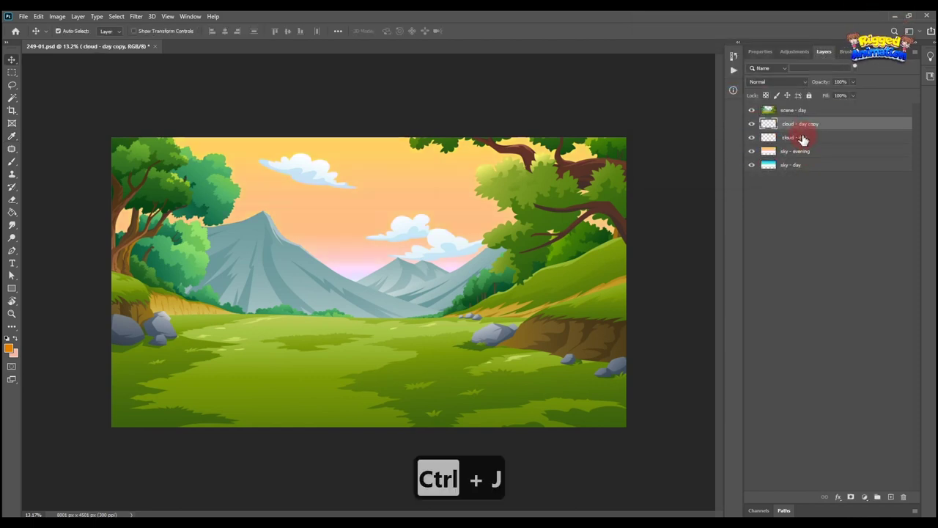
pyautogui.doubleClick(818, 124)
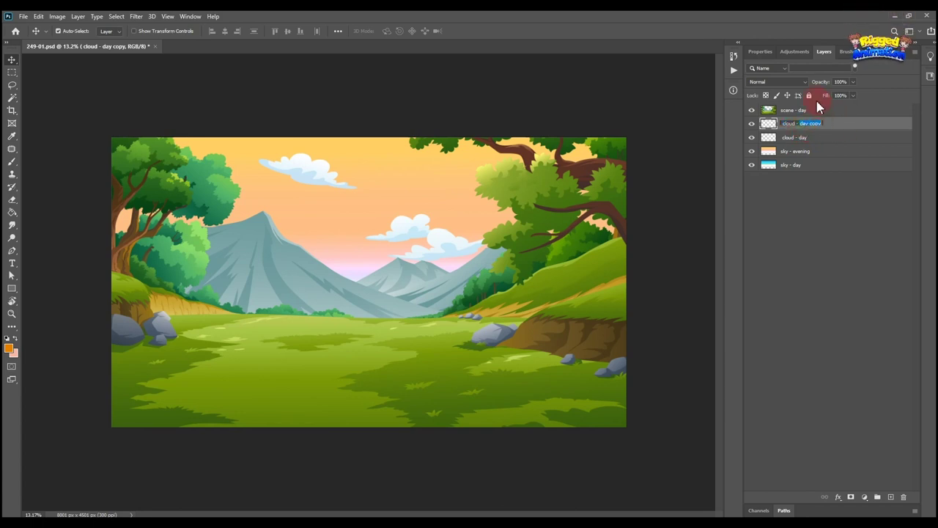
pyautogui.write('eveni')
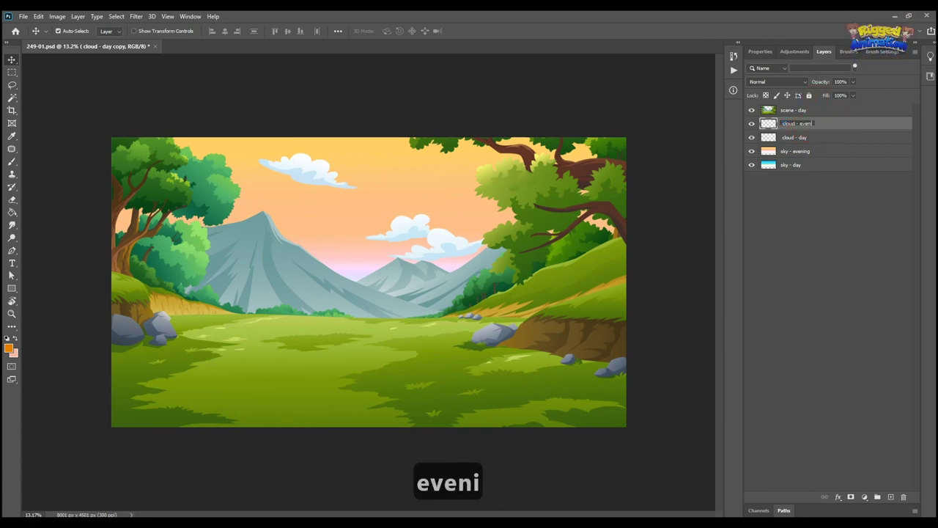
pyautogui.write('ng')
pyautogui.press('Return')
# - Tint the cloud - evening layer with Hue/Saturation, using hue -152, saturation +80 and lightness +39
pyautogui.hotkey('ctrl', 'u')
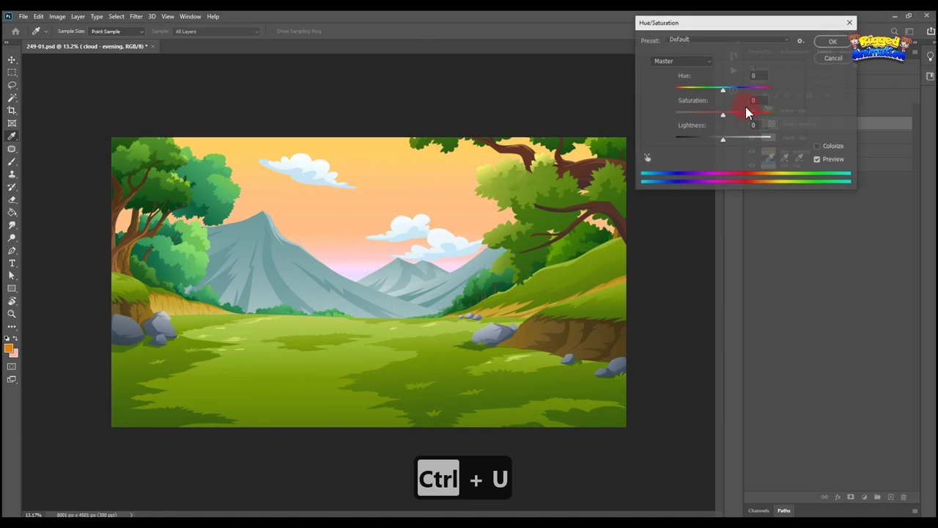
pyautogui.moveTo(723, 88); pyautogui.dragTo(687, 91)
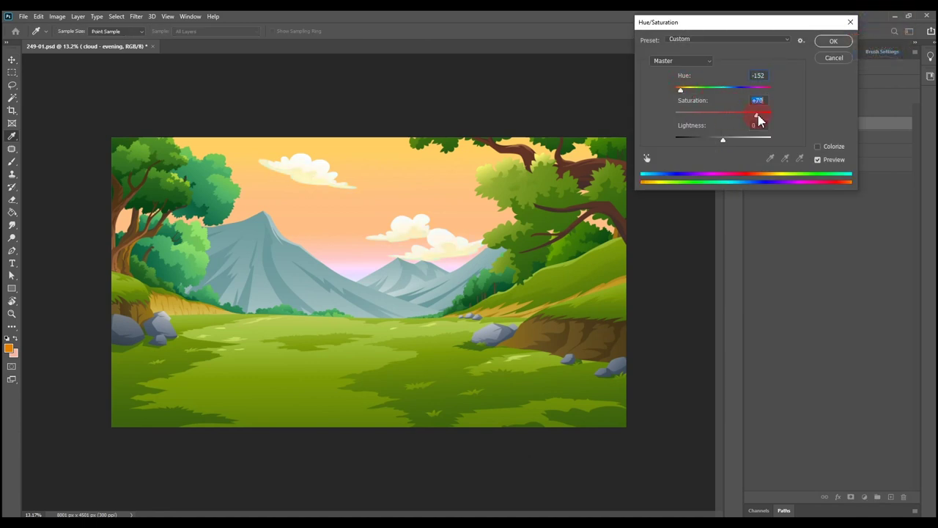
pyautogui.moveTo(743, 141)
pyautogui.mouseDown()
pyautogui.moveTo(734, 139)
pyautogui.moveTo(743, 140)
pyautogui.mouseUp()
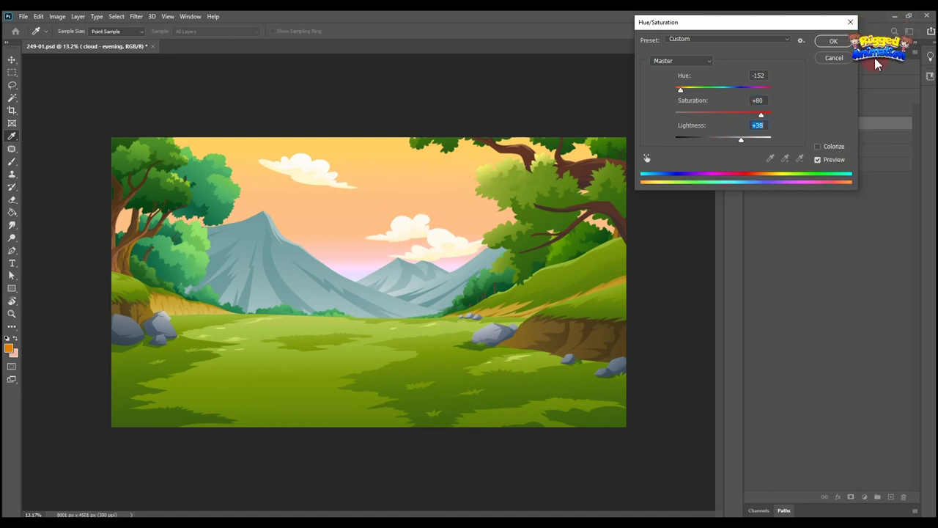
pyautogui.click(842, 45)
# - Duplicate the scene - day layer and name the copy "scene - evening"
pyautogui.click(779, 112)
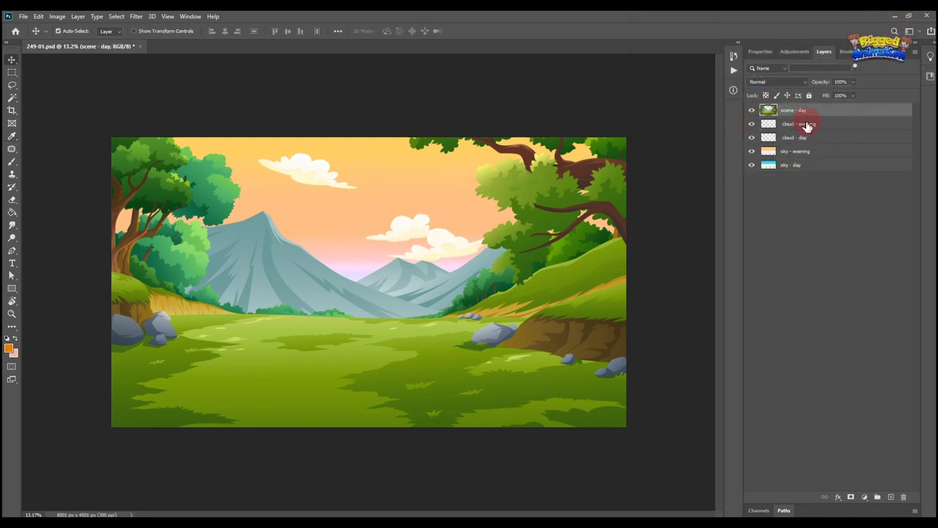
pyautogui.hotkey('ctrl', 'j')
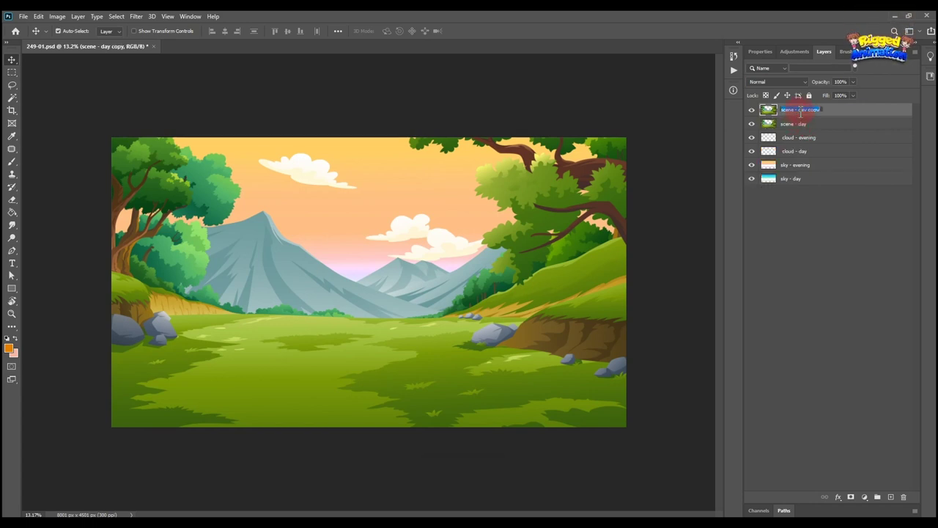
pyautogui.moveTo(801, 112); pyautogui.dragTo(820, 94)
pyautogui.write('evening')
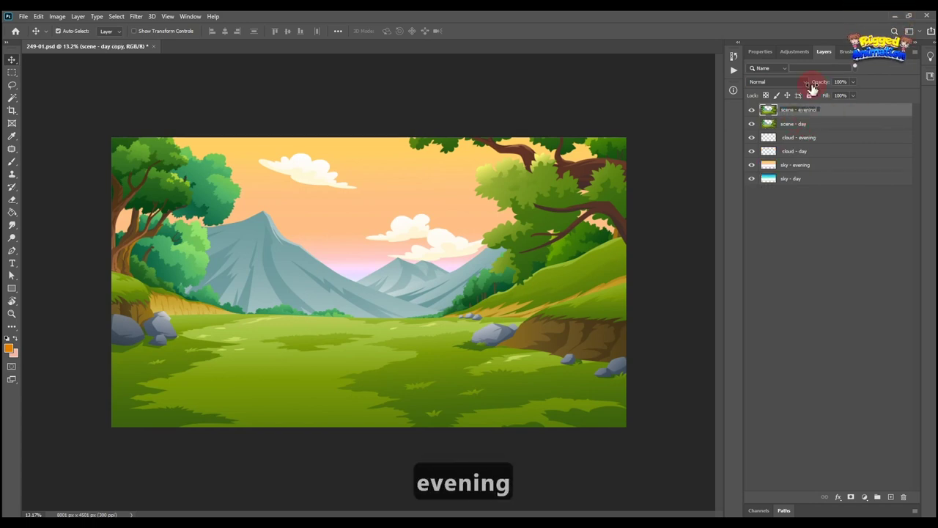
pyautogui.press('Return')
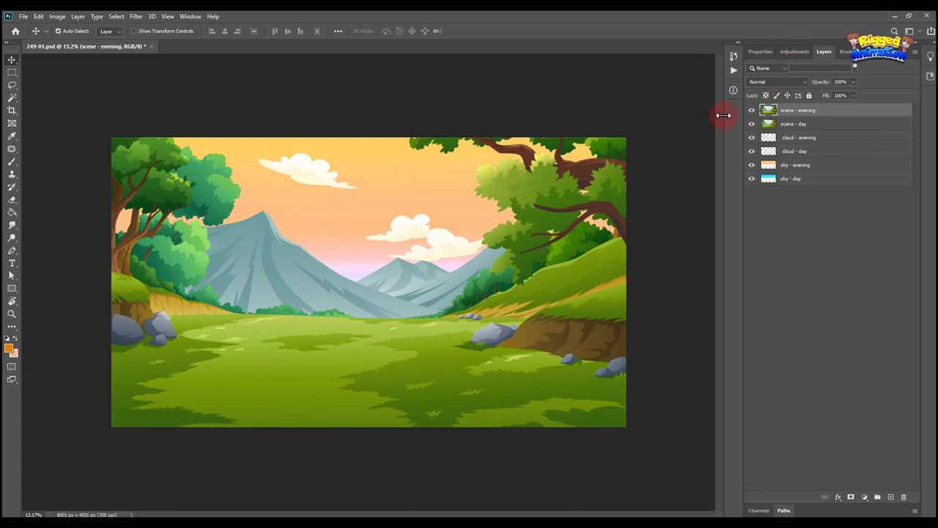
# - Add a new empty layer above scene - evening and clip it to that layer
pyautogui.hotkey('ctrl', 'shift', 'n')
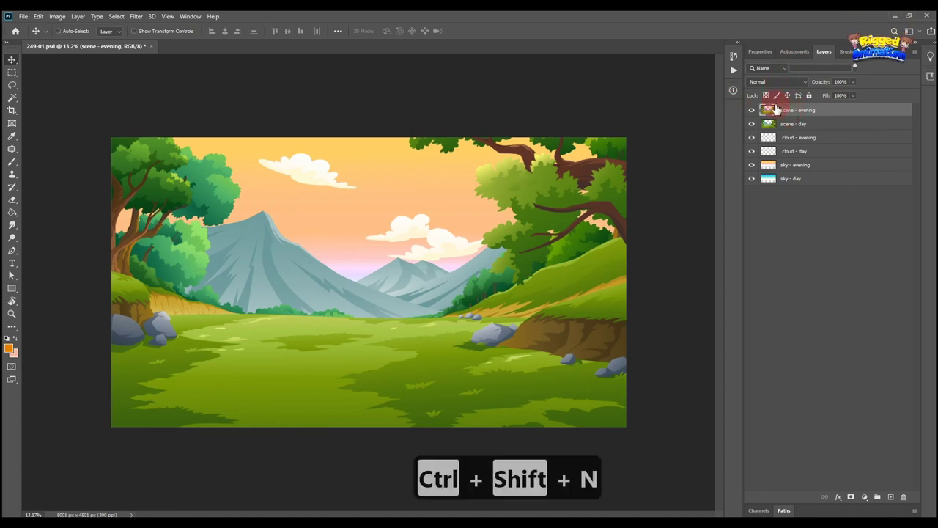
pyautogui.press('Return')
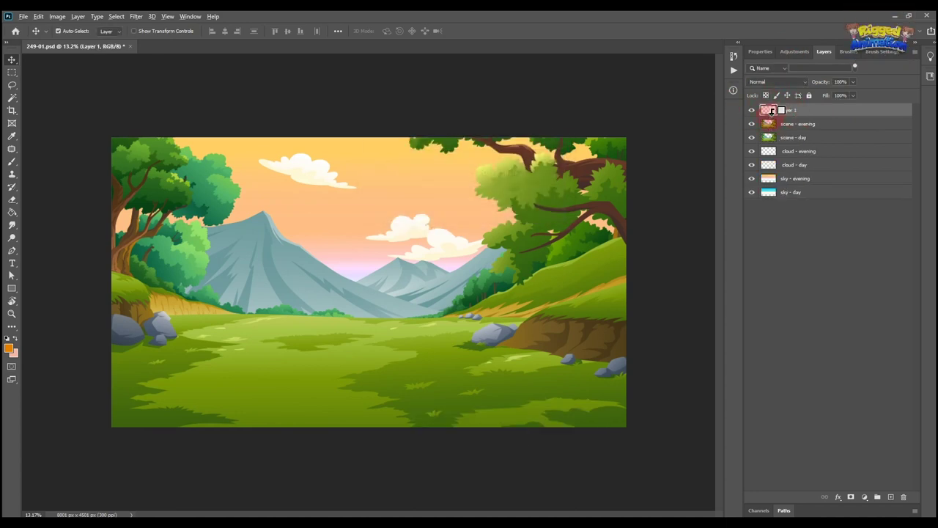
pyautogui.keyDown('alt'); pyautogui.click(767, 118); pyautogui.keyUp('alt')
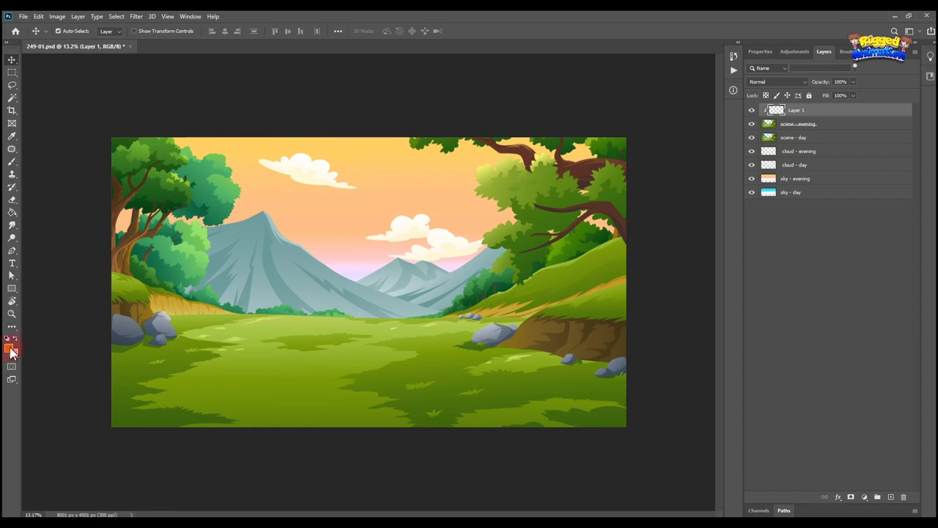
# - Fill the empty layer clipped to scene - evening with orange, colour e38000, using the Paint Bucket
pyautogui.click(11, 349)
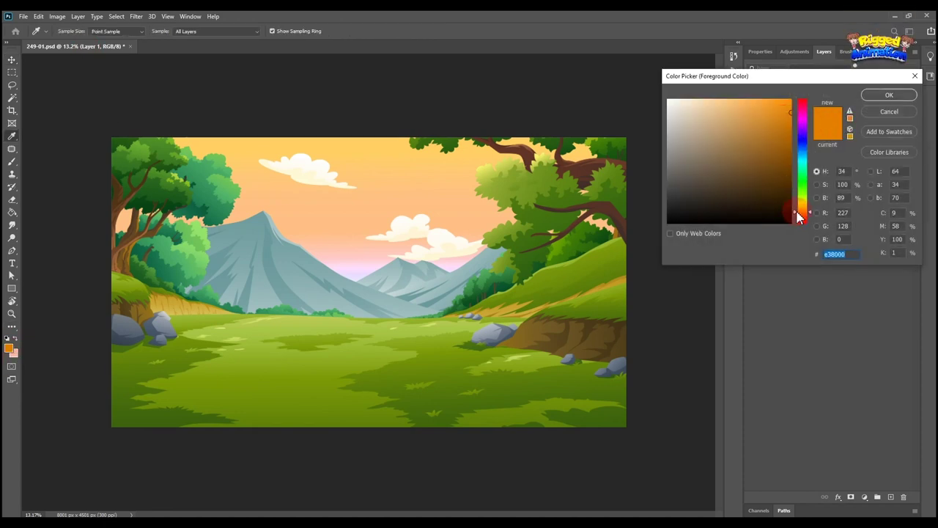
pyautogui.click(889, 94)
pyautogui.press('v')
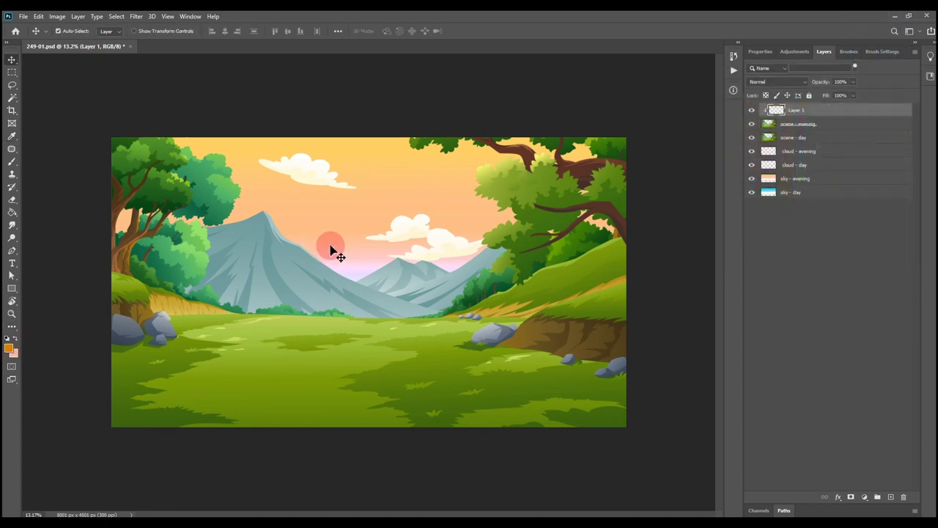
pyautogui.press('g')
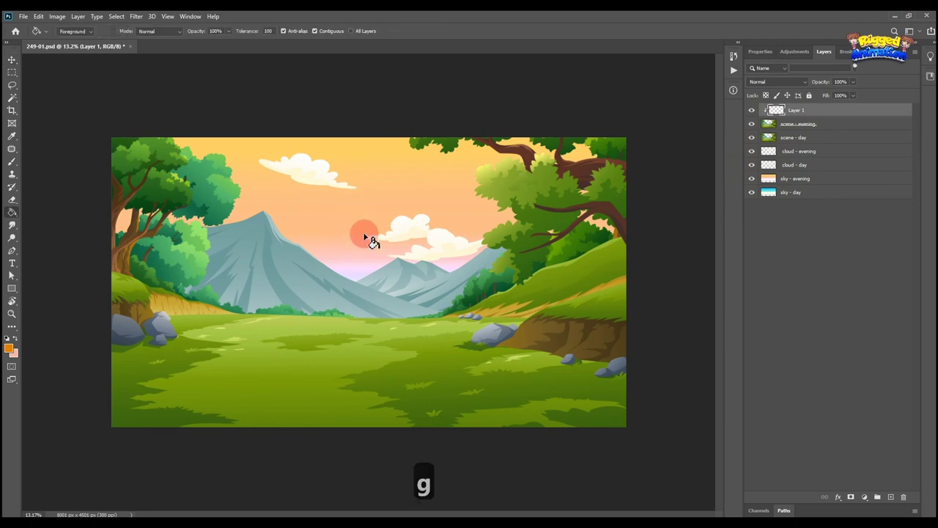
pyautogui.click(404, 281)
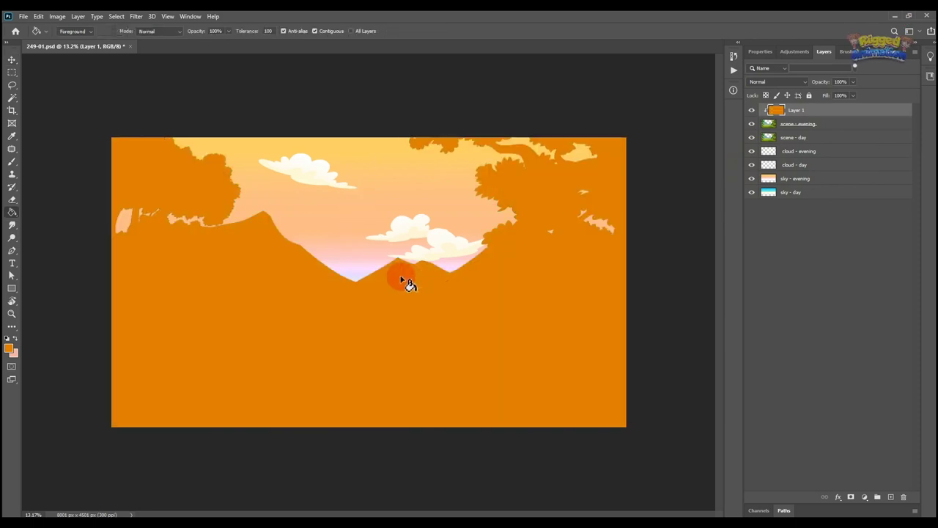
# - Set the orange layer's blend mode to Soft Light and compare the result by toggling the visibility of scene - evening
pyautogui.click(769, 81)
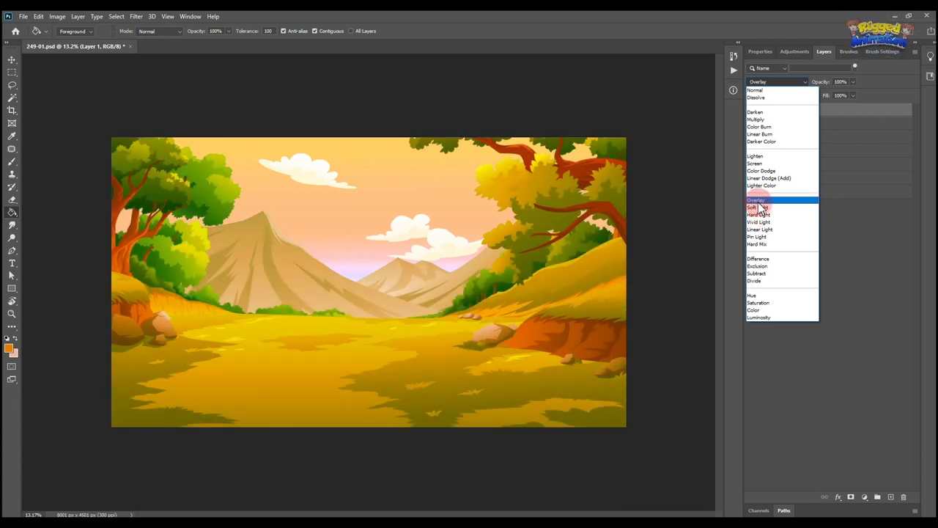
pyautogui.click(759, 202)
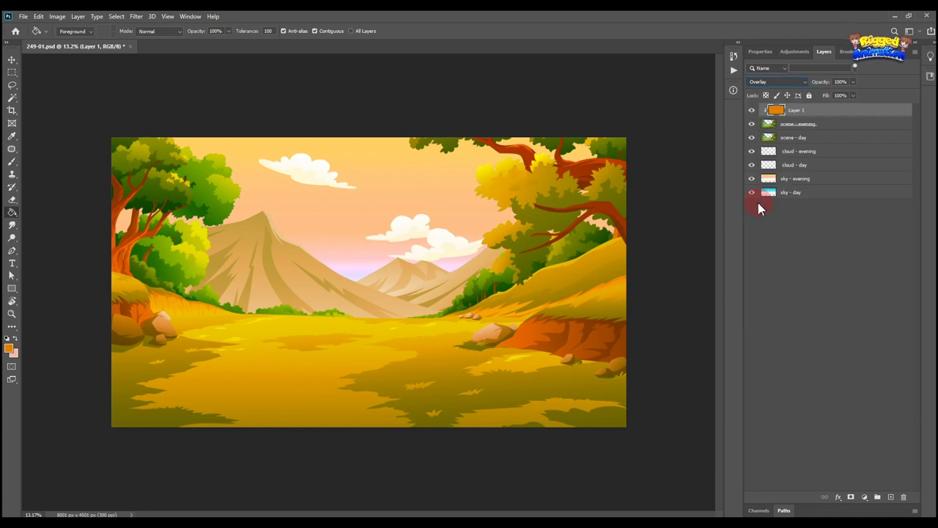
pyautogui.click(778, 84)
pyautogui.press('Down')
pyautogui.press('Return')
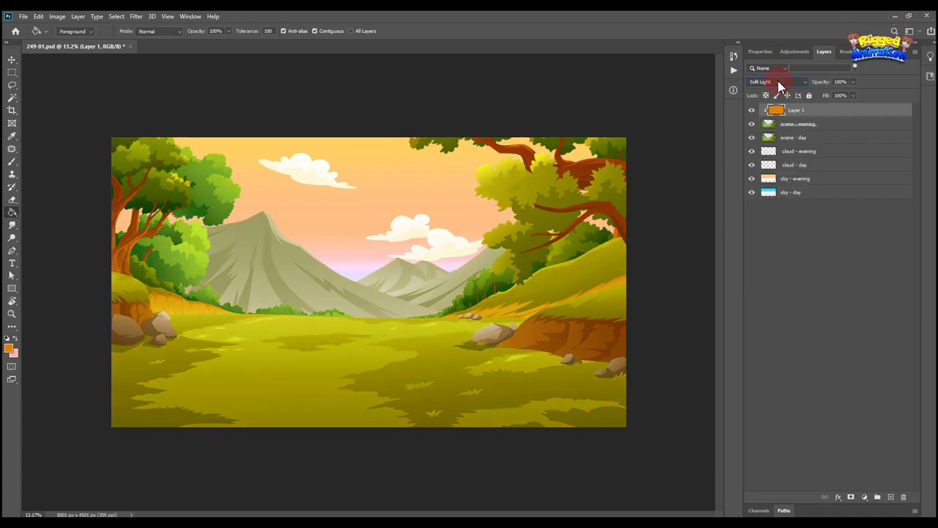
pyautogui.click(752, 126)
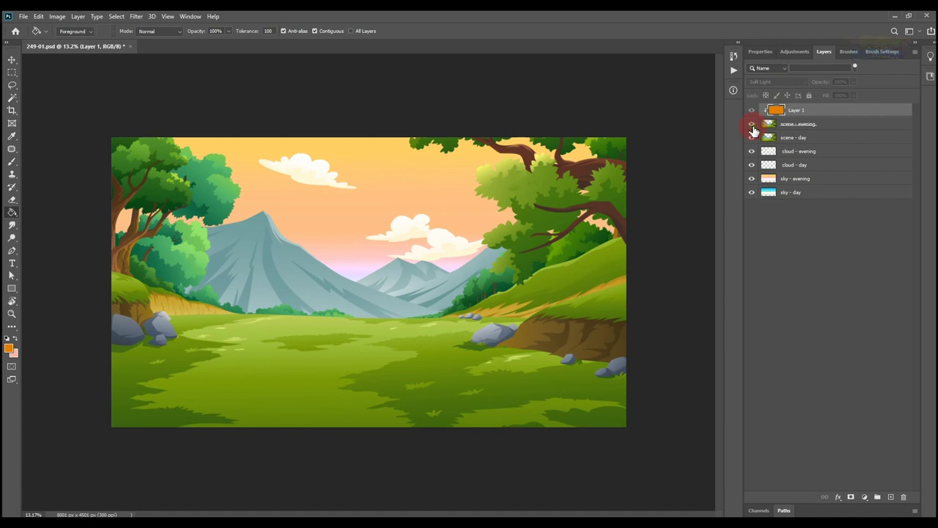
pyautogui.click(753, 125)
pyautogui.click(752, 126)
pyautogui.click(752, 125)
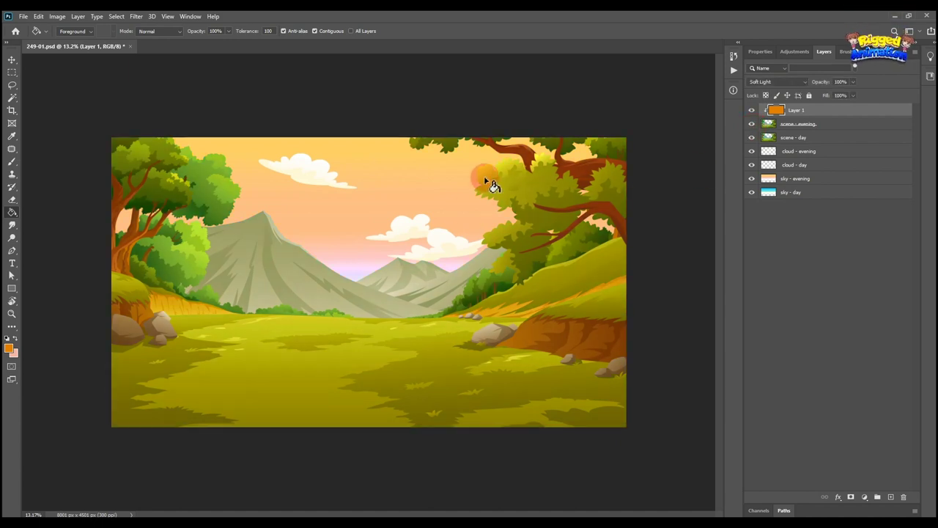
pyautogui.doubleClick(800, 125)
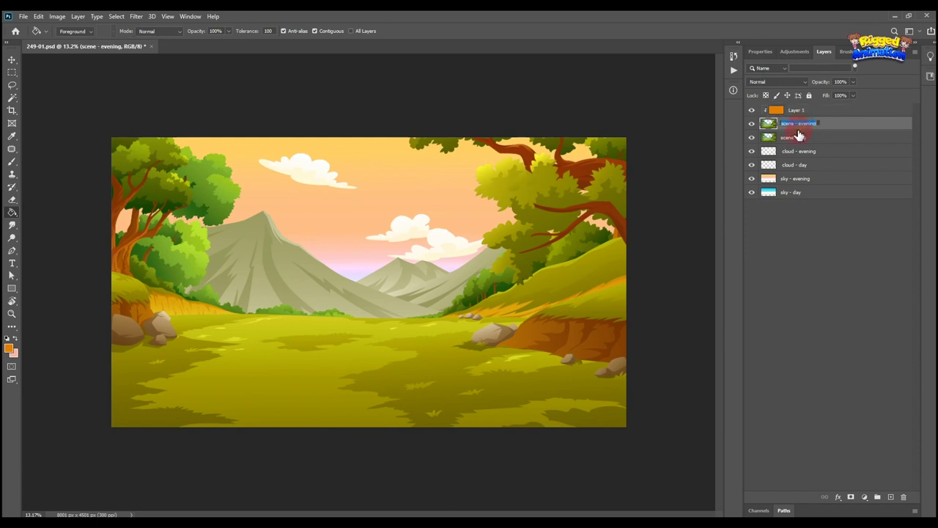
pyautogui.hotkey('ctrl', 'c')
pyautogui.click(811, 113)
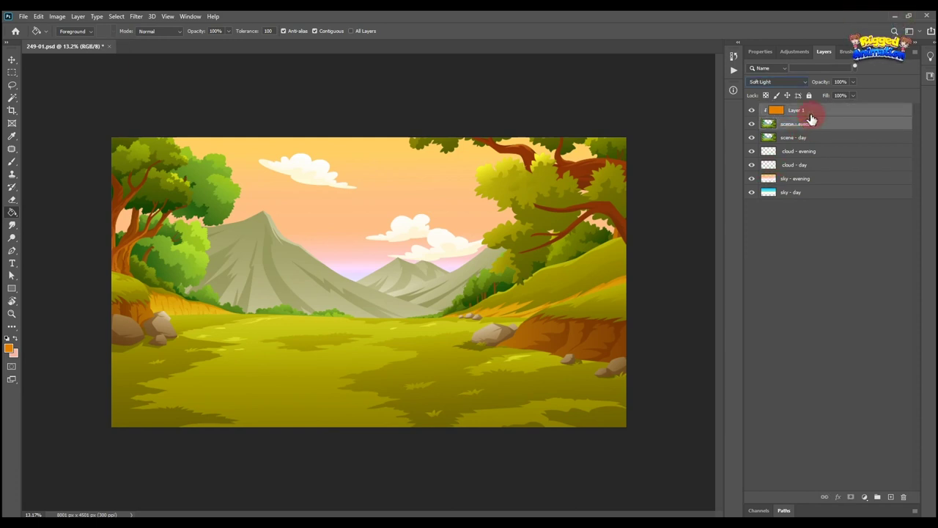
pyautogui.click(809, 123)
# - Duplicate the scene - day layer, placing the copy above all other layers under the name "scene - night"
pyautogui.click(803, 143)
pyautogui.hotkey('ctrl', 'j')
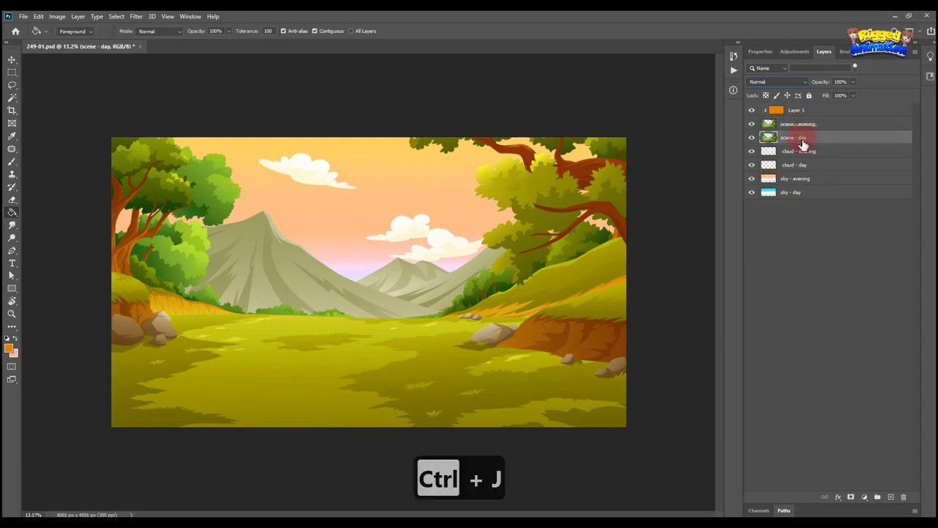
pyautogui.moveTo(798, 140); pyautogui.dragTo(846, 112)
pyautogui.doubleClick(801, 110)
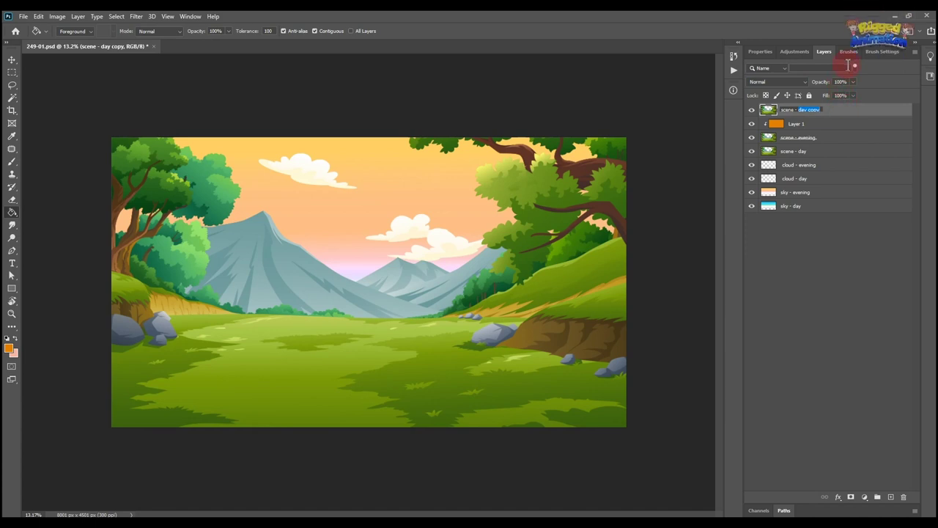
pyautogui.write('nigh')
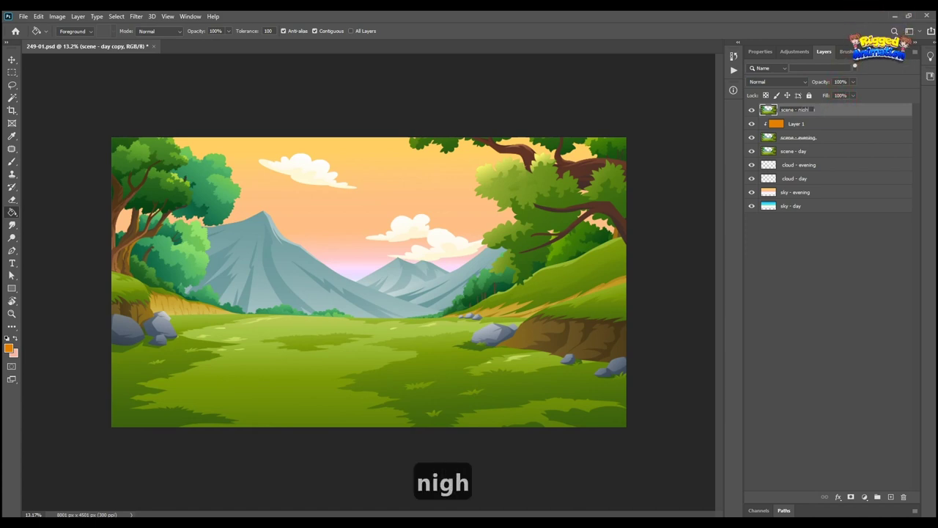
pyautogui.write('t')
pyautogui.press('Return')
# - Clip a duplicate of the orange layer to scene - night and set its blend mode to Subtract
pyautogui.click(783, 127)
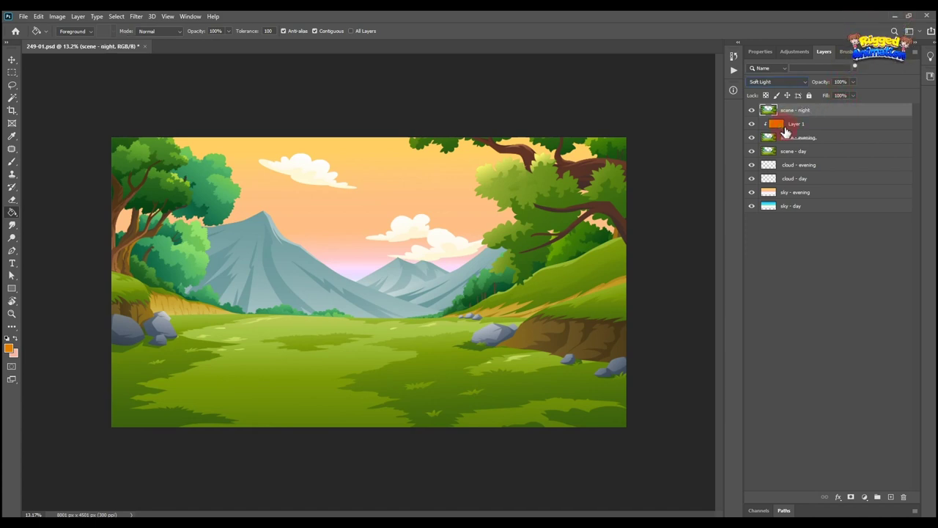
pyautogui.hotkey('ctrl', 'j')
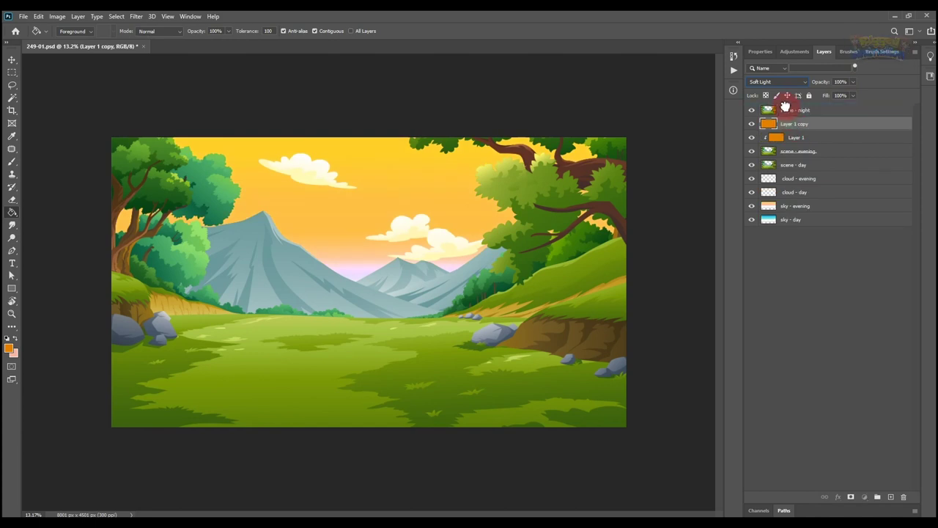
pyautogui.click(775, 82)
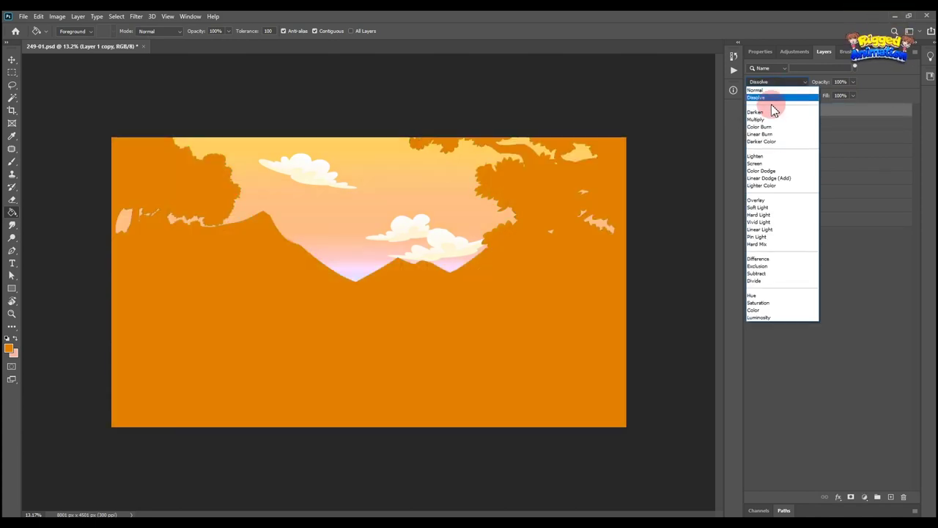
pyautogui.click(763, 119)
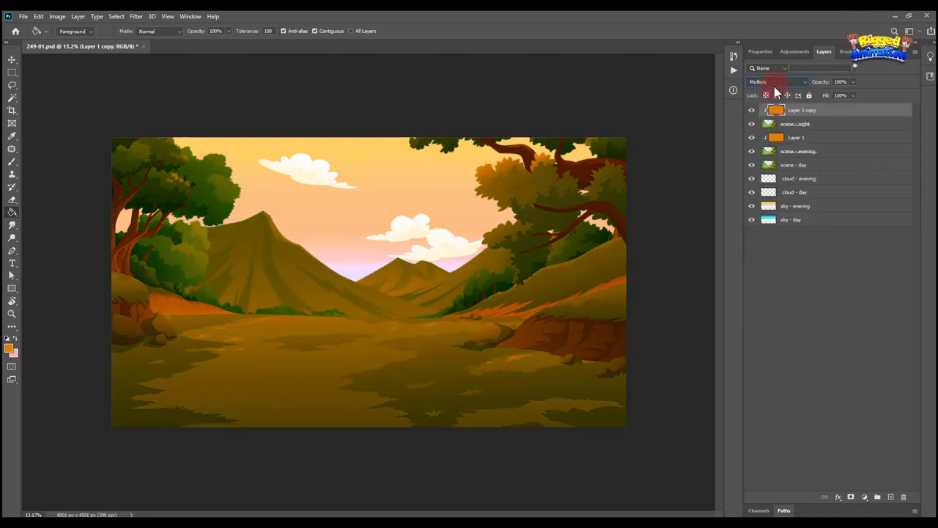
pyautogui.scroll(-2, 775, 86)
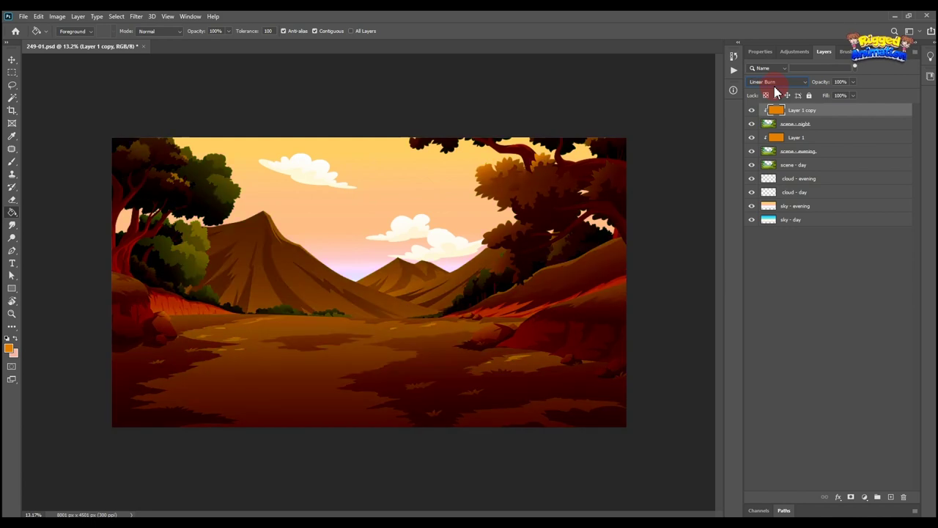
pyautogui.scroll(-4, 774, 86)
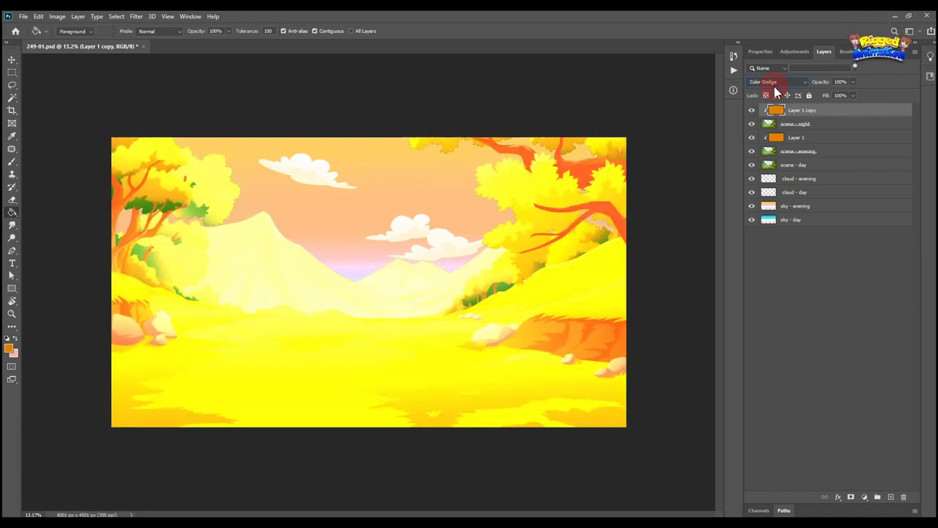
pyautogui.scroll(-5, 774, 85)
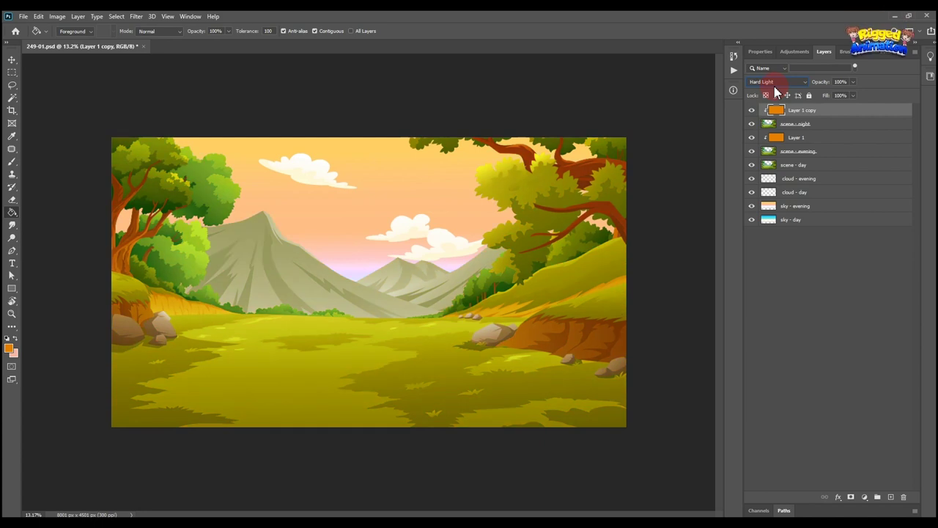
pyautogui.scroll(-5, 774, 86)
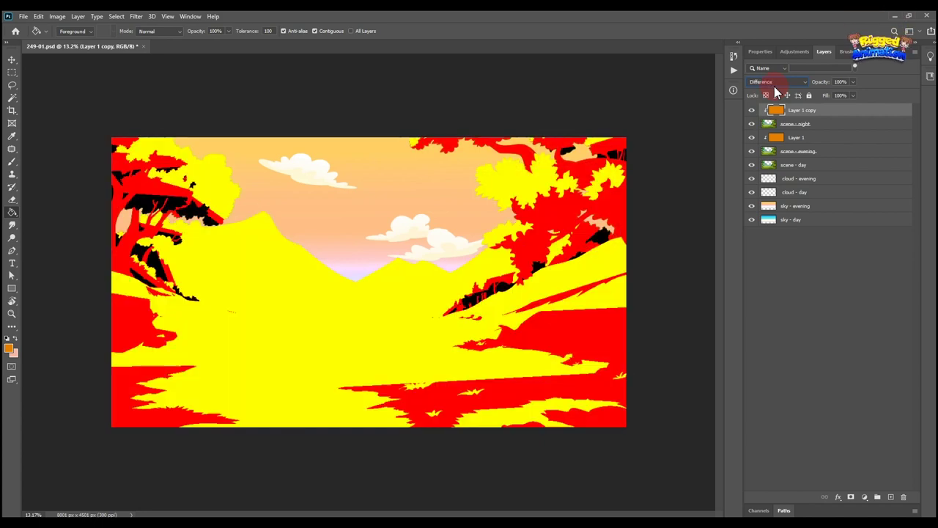
pyautogui.scroll(-2, 774, 86)
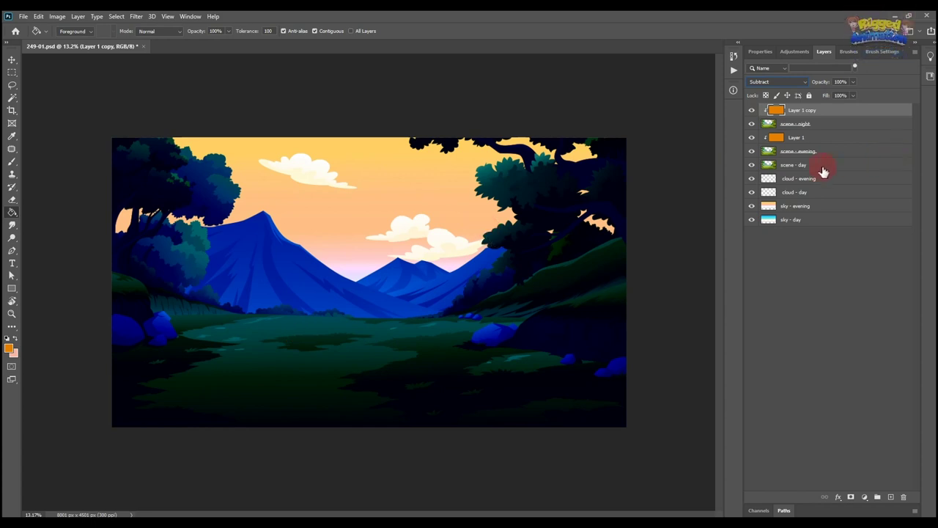
# - Duplicate the cloud - evening layer and name the copy "cloud - night"
pyautogui.click(787, 178)
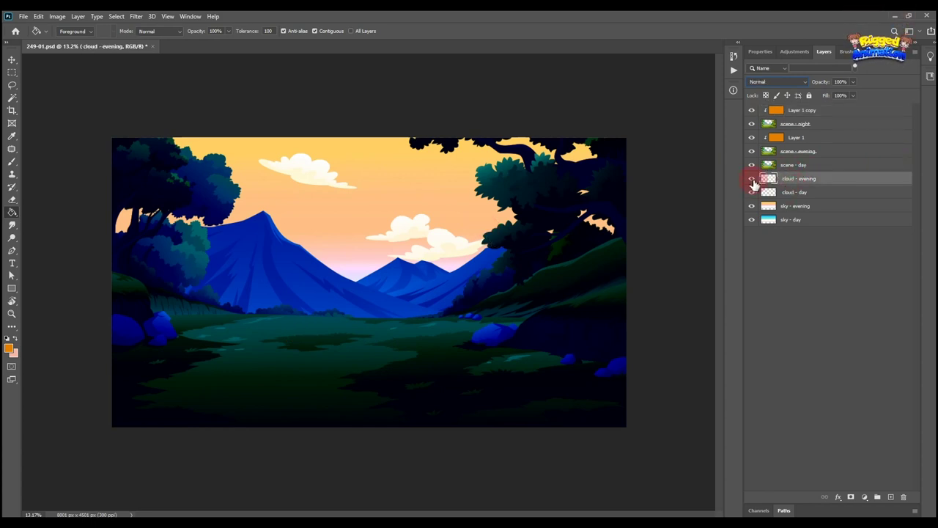
pyautogui.hotkey('ctrl', 'j')
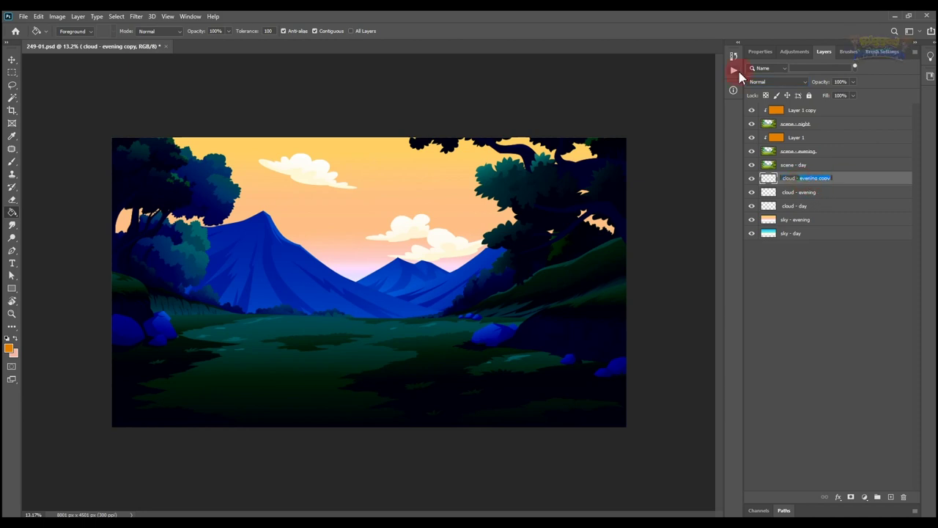
pyautogui.write('night')
pyautogui.press('Return')
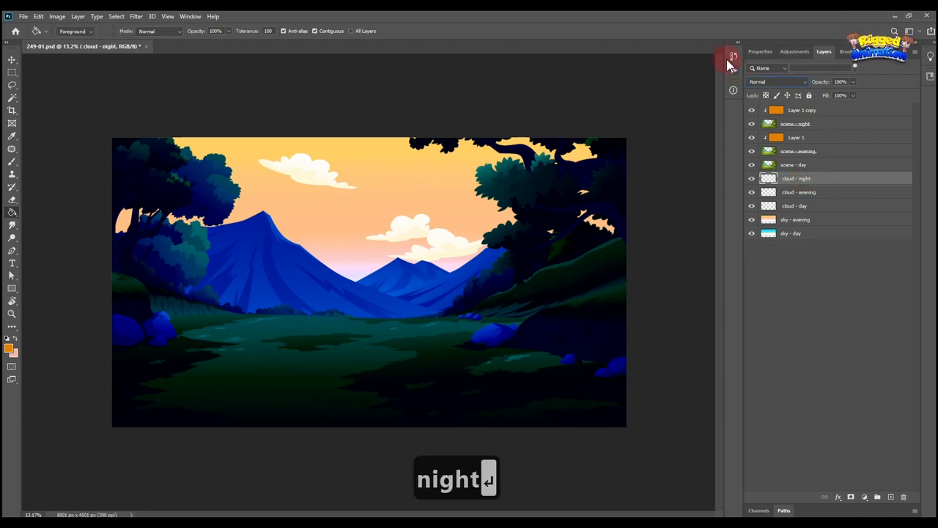
# - Recolour the cloud - night layer with Hue/Saturation, using hue +180, saturation -49 and lightness -18
pyautogui.hotkey('ctrl', 'u')
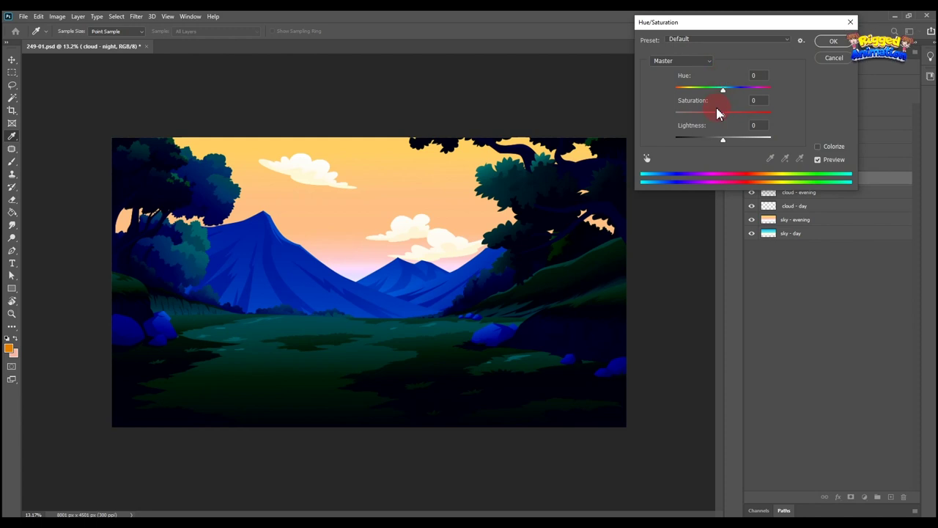
pyautogui.moveTo(724, 96); pyautogui.dragTo(779, 89)
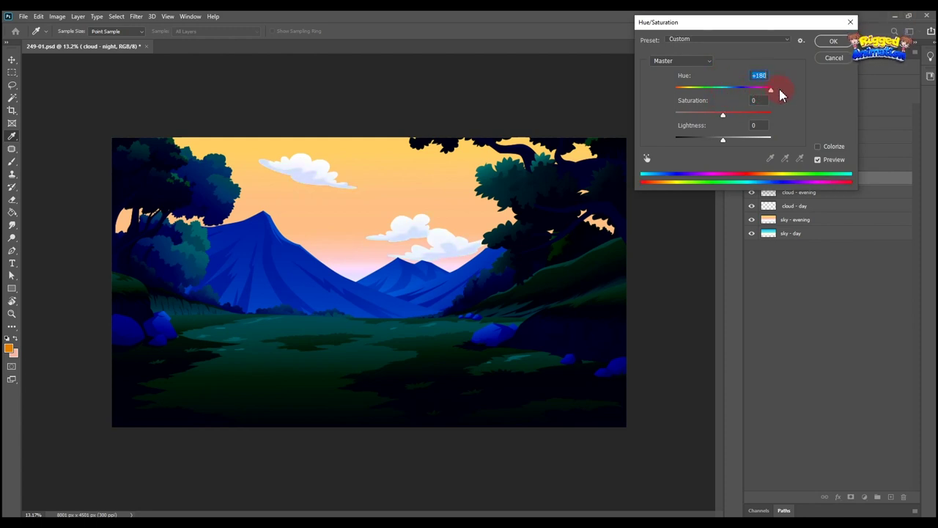
pyautogui.moveTo(723, 115); pyautogui.dragTo(714, 136)
pyautogui.click(415, 190)
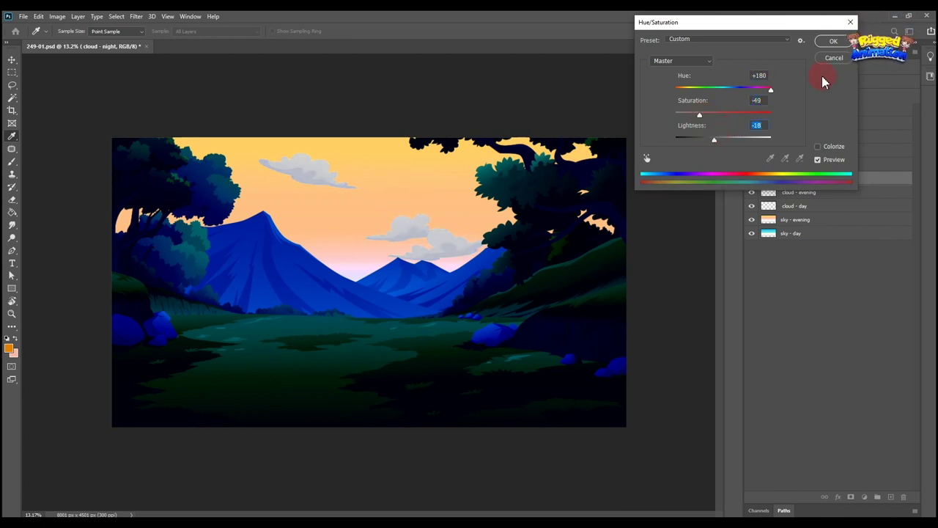
pyautogui.click(833, 42)
# - Duplicate the sky - evening layer and name the copy "sky - night"
pyautogui.click(800, 223)
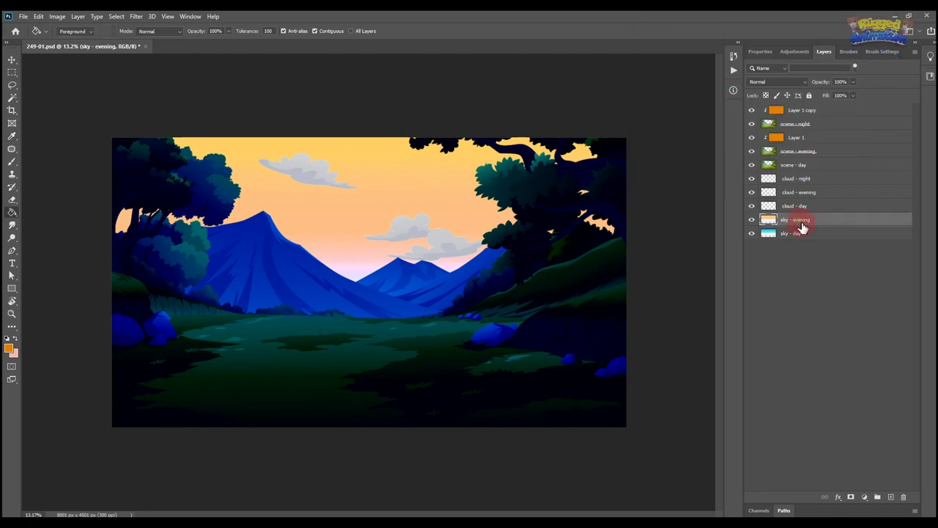
pyautogui.hotkey('ctrl', 'j')
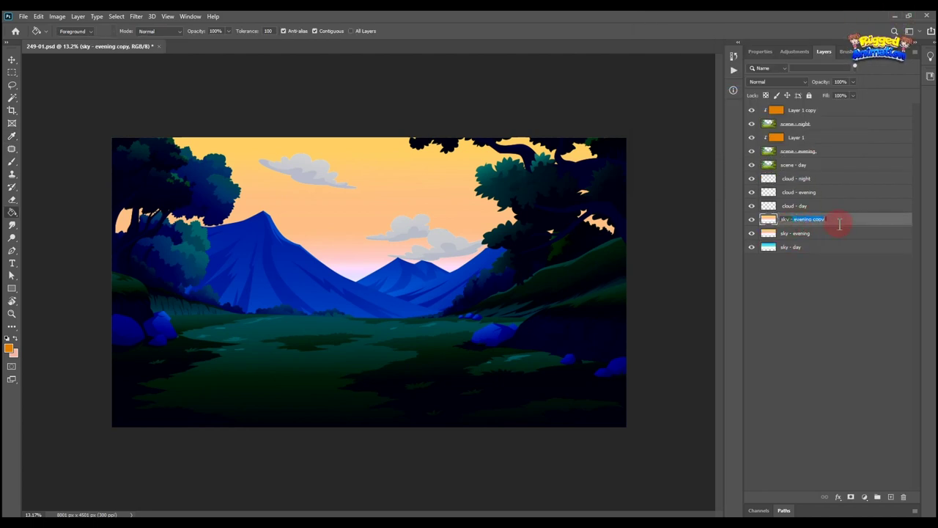
pyautogui.write('ni')
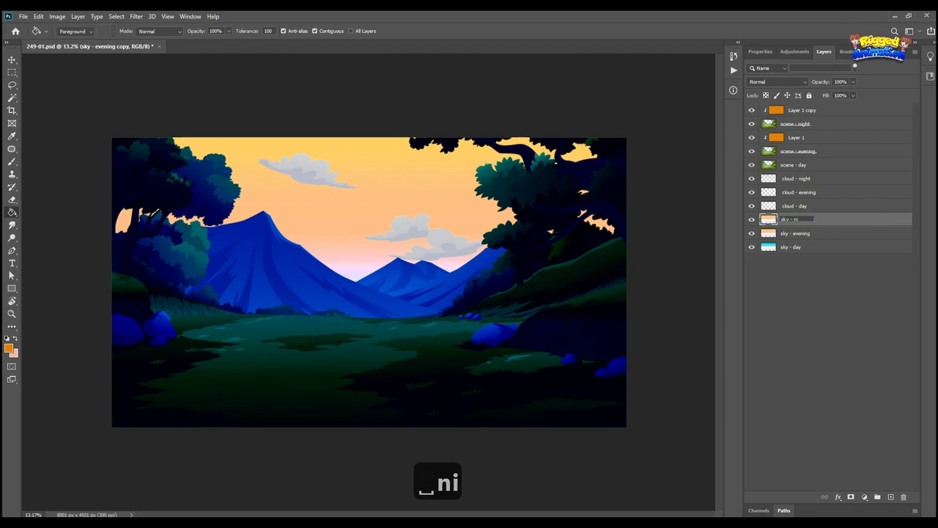
pyautogui.write('ght')
pyautogui.press('Return')
# - Darken the sky - night layer with Hue/Saturation, using hue -180, saturation +29 and lightness -71
pyautogui.hotkey('ctrl', 'u')
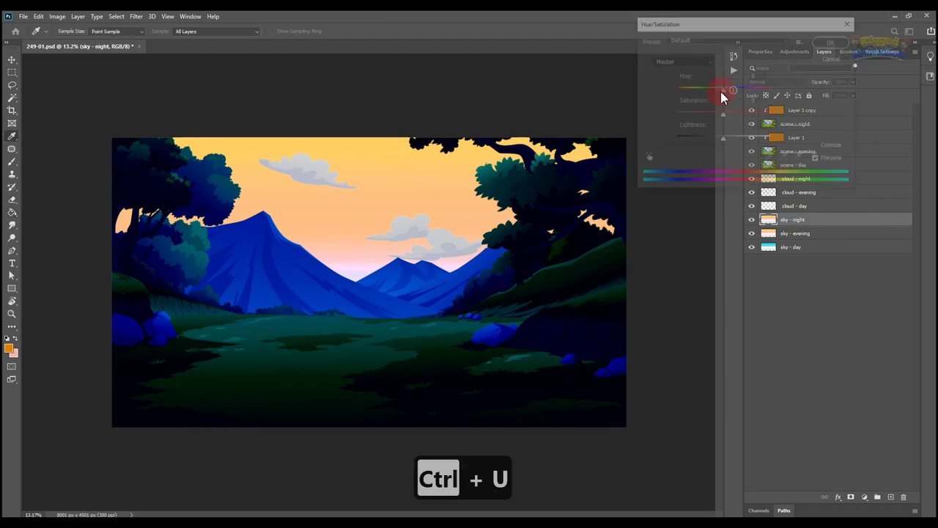
pyautogui.moveTo(723, 97); pyautogui.dragTo(689, 144)
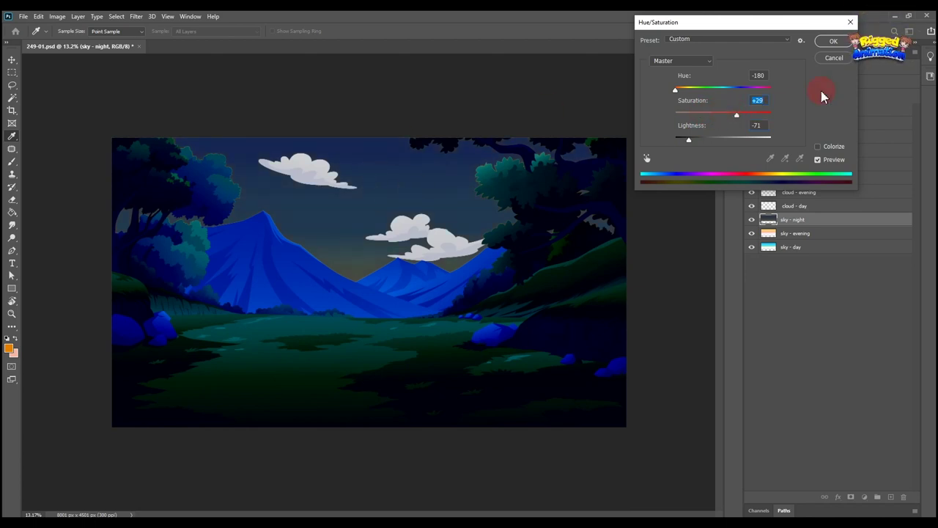
pyautogui.click(834, 42)
# - Darken the cloud - night layer further with Hue/Saturation, using saturation -17 and lightness -39
pyautogui.click(751, 178)
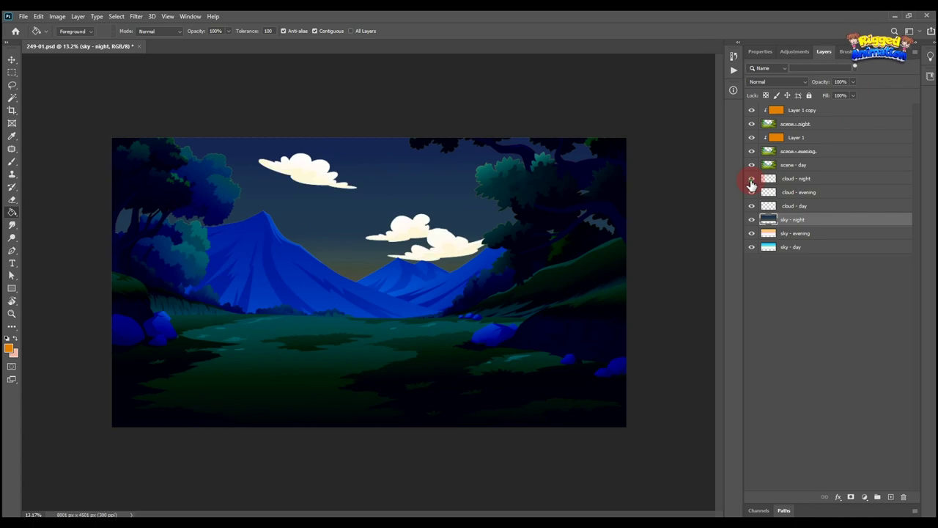
pyautogui.click(751, 178)
pyautogui.click(786, 184)
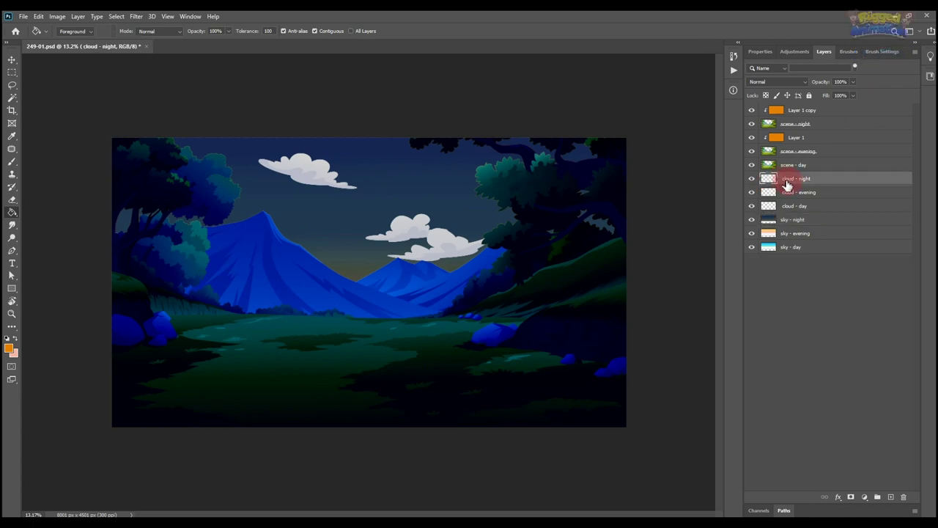
pyautogui.hotkey('ctrl', 'u')
pyautogui.moveTo(723, 142); pyautogui.dragTo(709, 144)
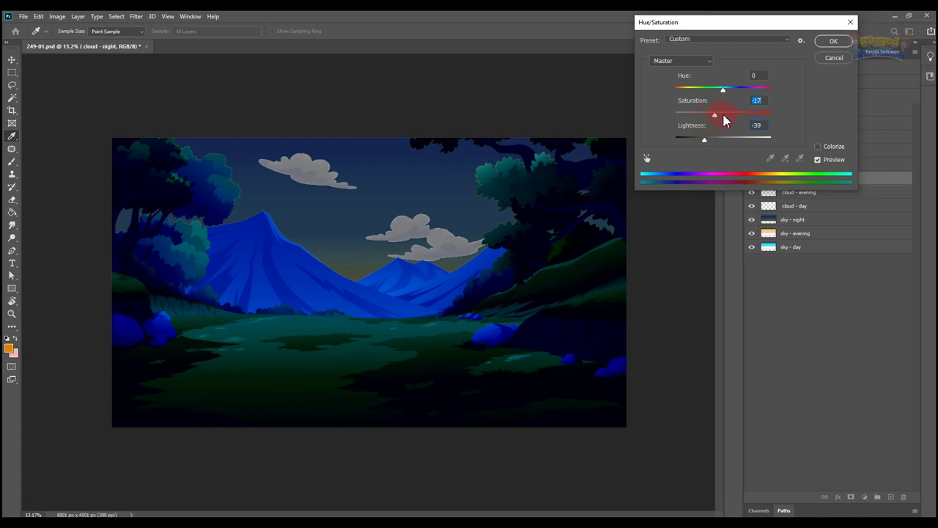
pyautogui.click(835, 42)
# - Duplicate the Layer 1 copy layer and clip the duplicate to the scene - night layer group
pyautogui.click(806, 116)
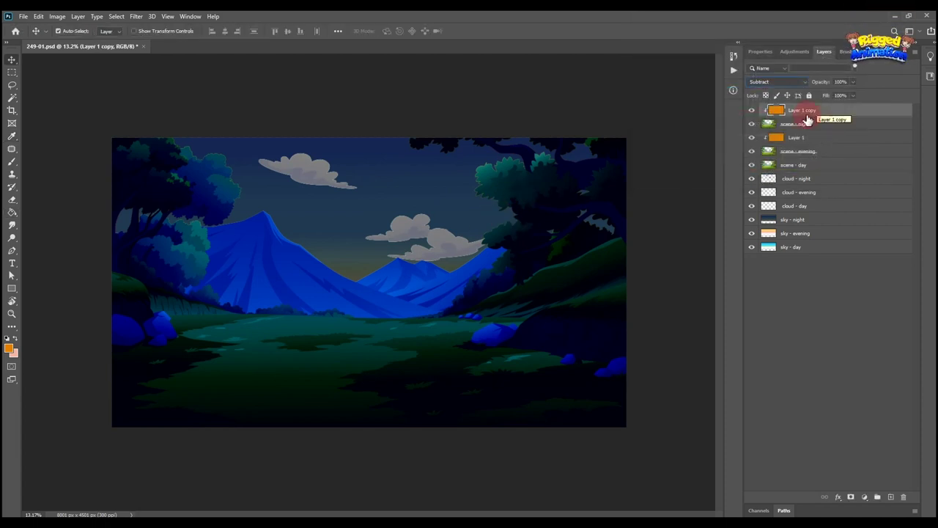
pyautogui.hotkey('ctrl', 'j')
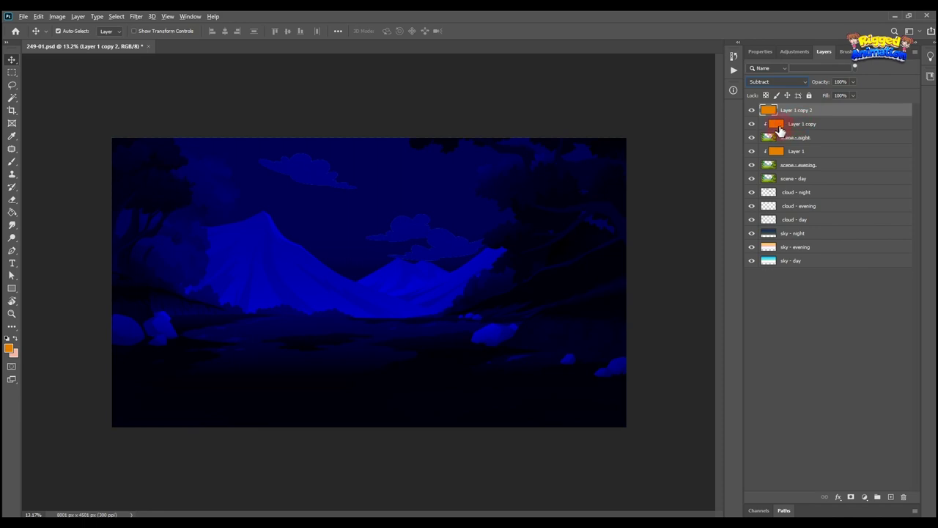
pyautogui.keyDown('alt'); pyautogui.click(787, 116); pyautogui.keyUp('alt')
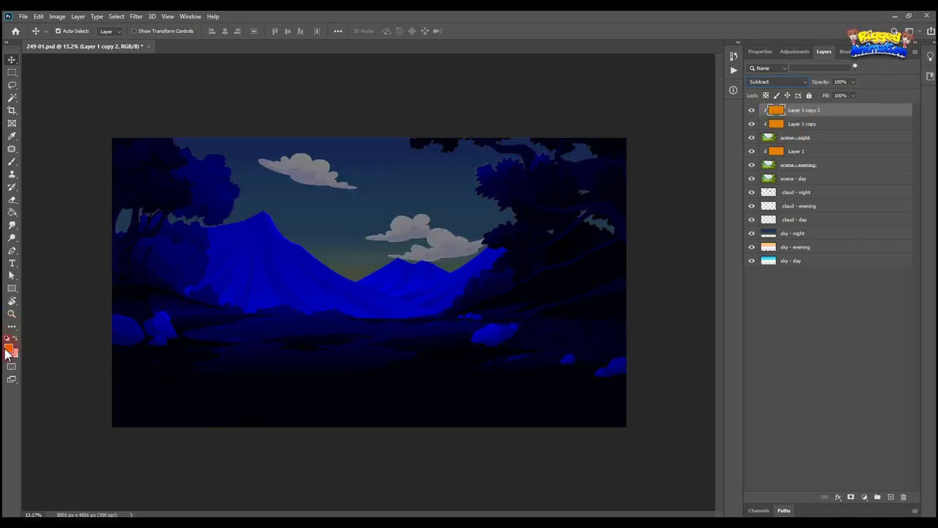
# - Choose a dark navy blue as the foreground colour and fill the Layer 1 copy 2 layer with it
pyautogui.click(7, 354)
pyautogui.moveTo(803, 183); pyautogui.dragTo(803, 154)
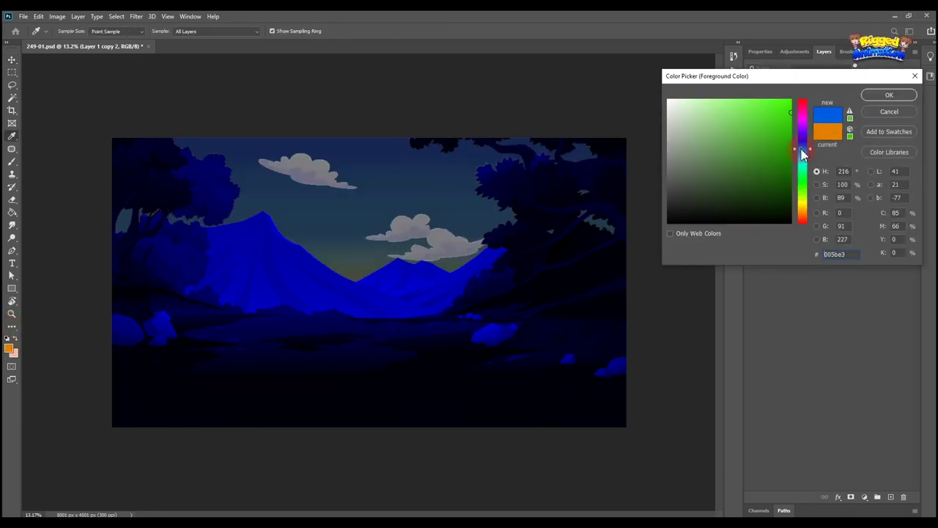
pyautogui.click(872, 95)
pyautogui.press('v')
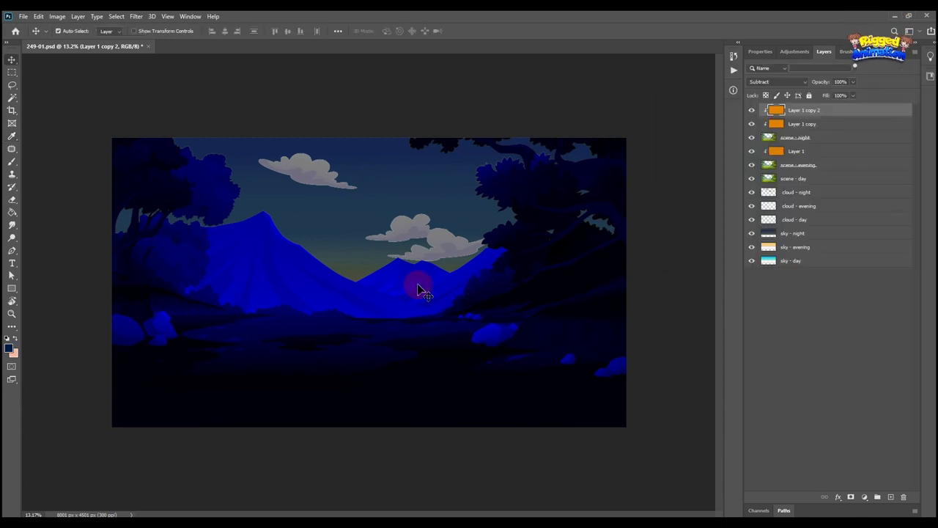
pyautogui.click(12, 212)
pyautogui.click(485, 300)
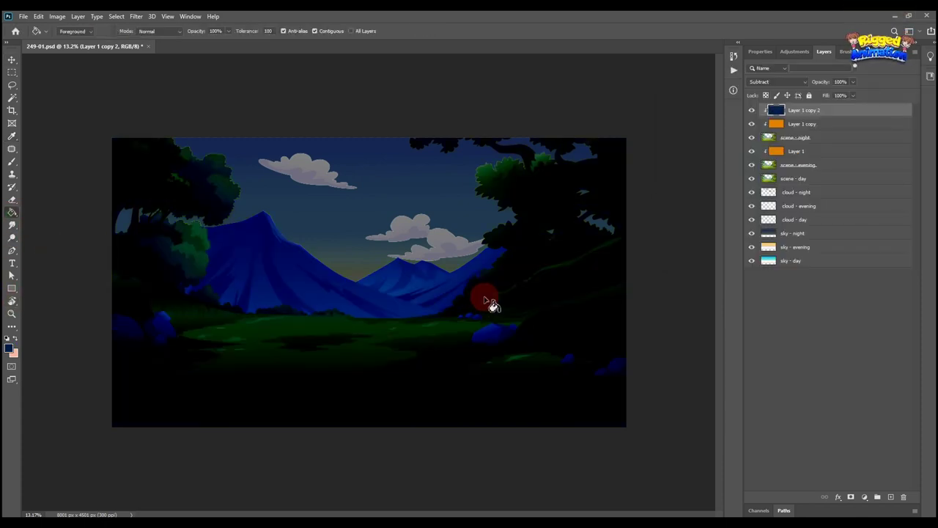
# - Set the Layer 1 copy 2 layer to 66% opacity and the Saturation blend mode
pyautogui.click(853, 81)
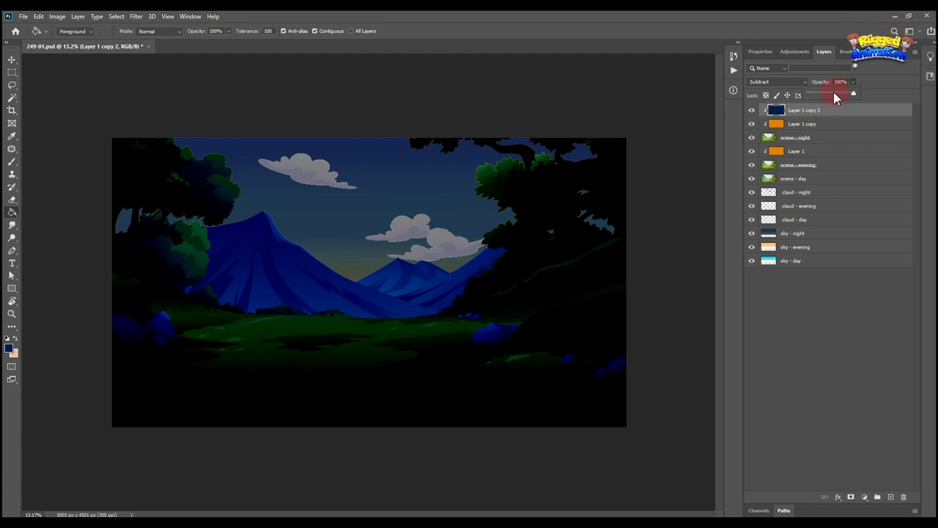
pyautogui.click(839, 92)
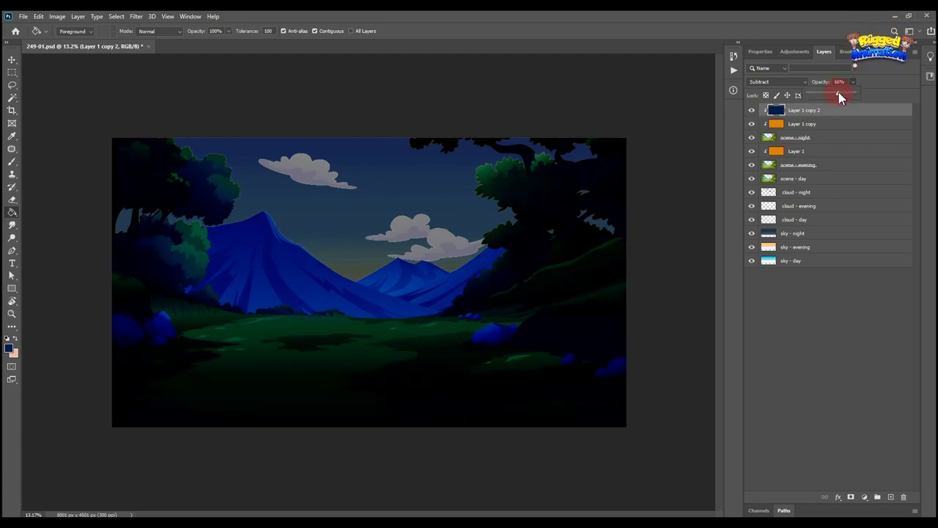
pyautogui.click(790, 82)
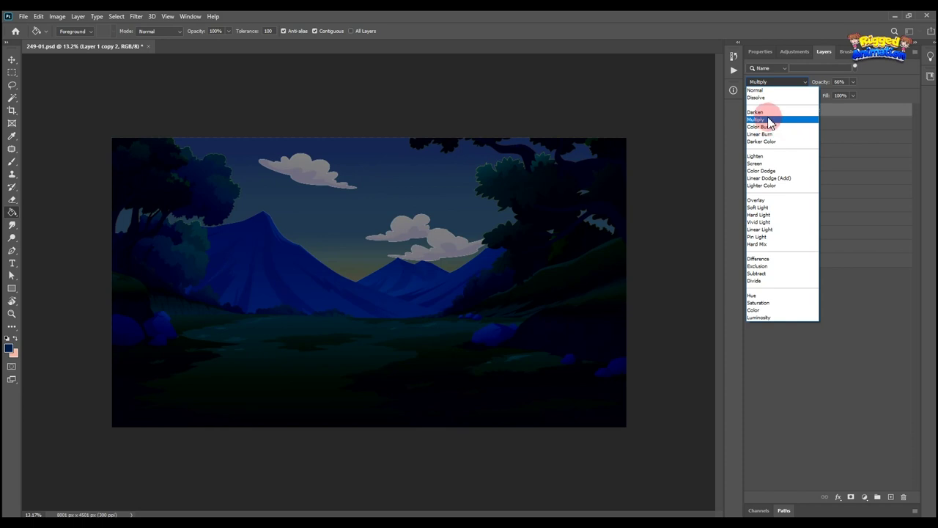
pyautogui.click(754, 310)
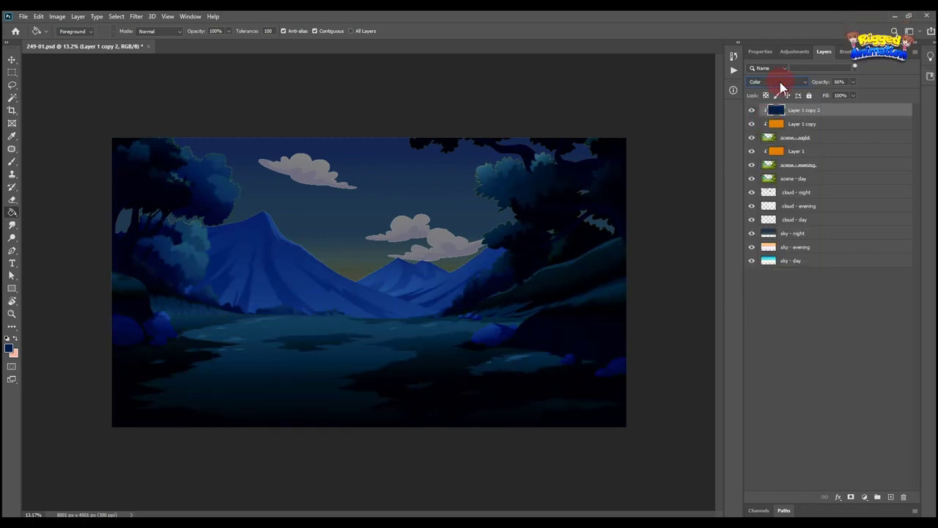
pyautogui.scroll(1, 780, 83)
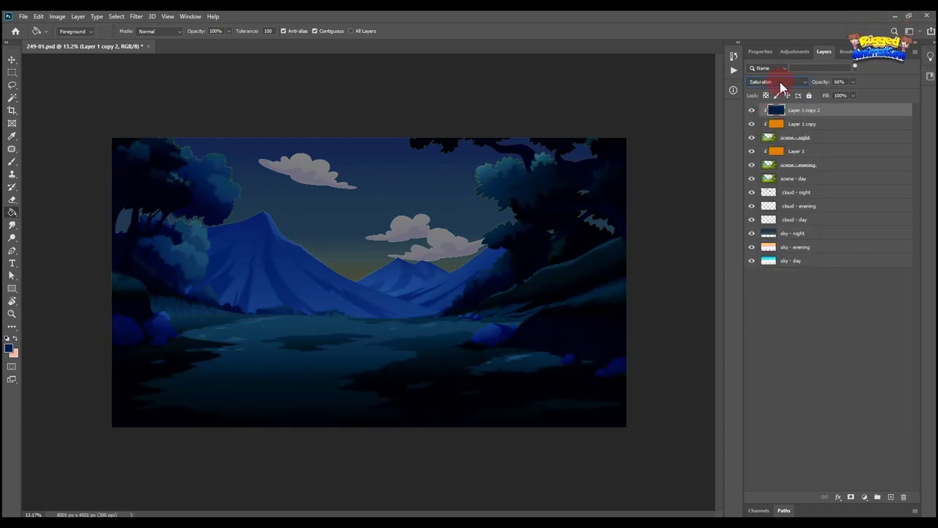
# - Refill Layer 1 copy 2 with the near-black blue #000c1e and set the layer's opacity to 100%
pyautogui.click(8, 347)
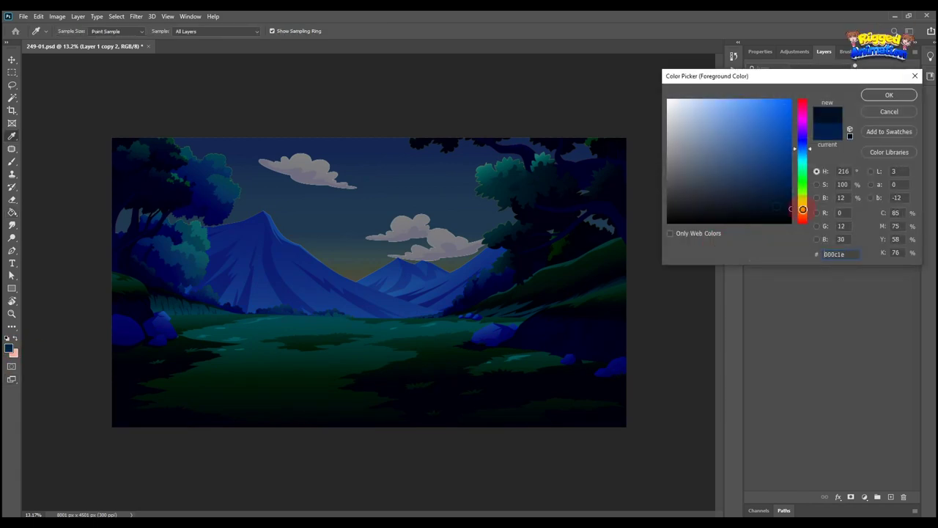
pyautogui.press('Return')
pyautogui.press('g')
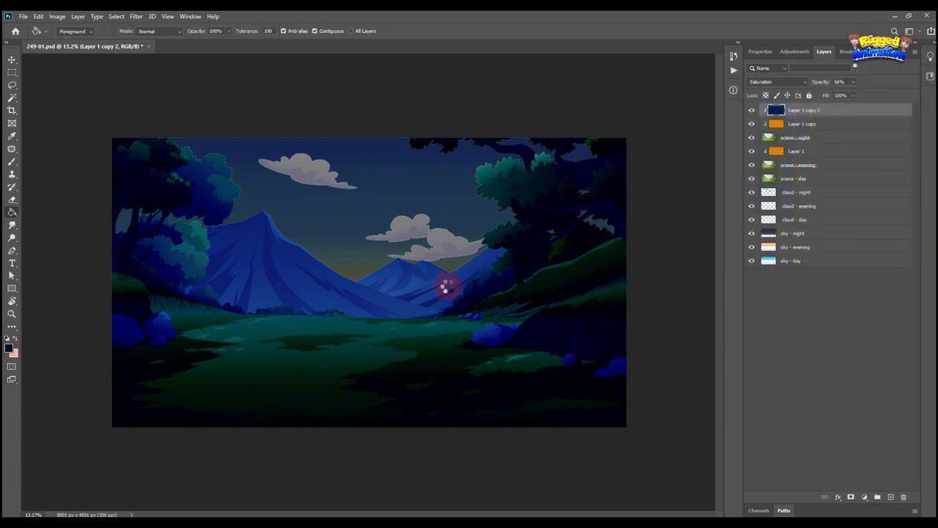
pyautogui.click(445, 288)
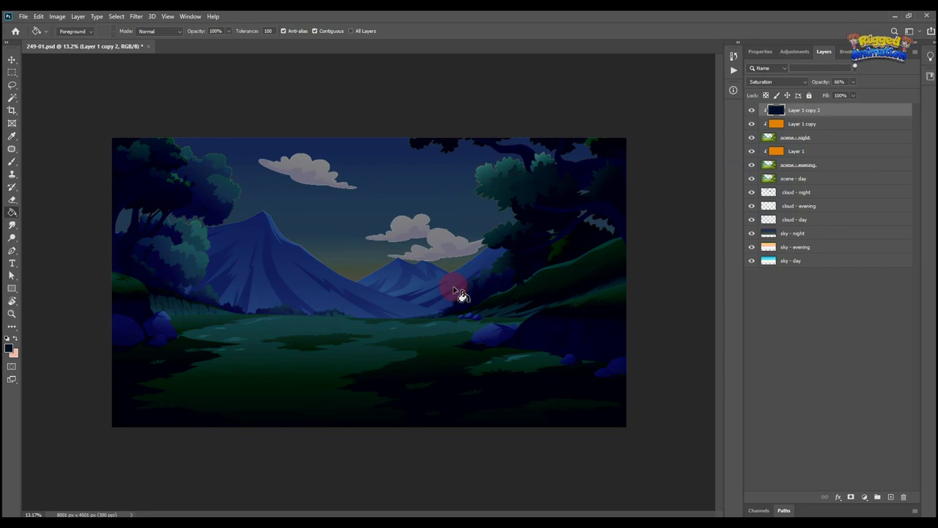
pyautogui.click(852, 82)
pyautogui.moveTo(855, 93); pyautogui.dragTo(876, 93)
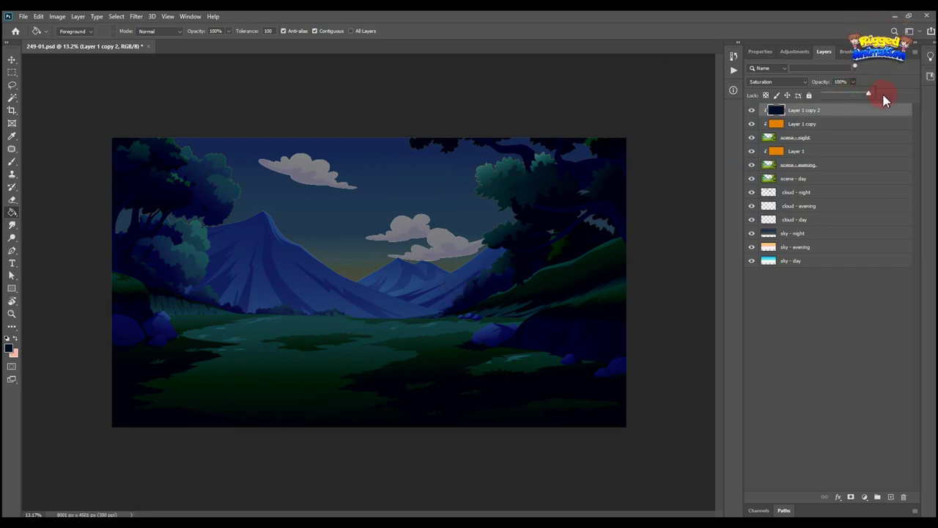
# - Merge Layer 1 copy 2, Layer 1 copy and scene - night into one layer named "scene - night"
pyautogui.click(812, 110)
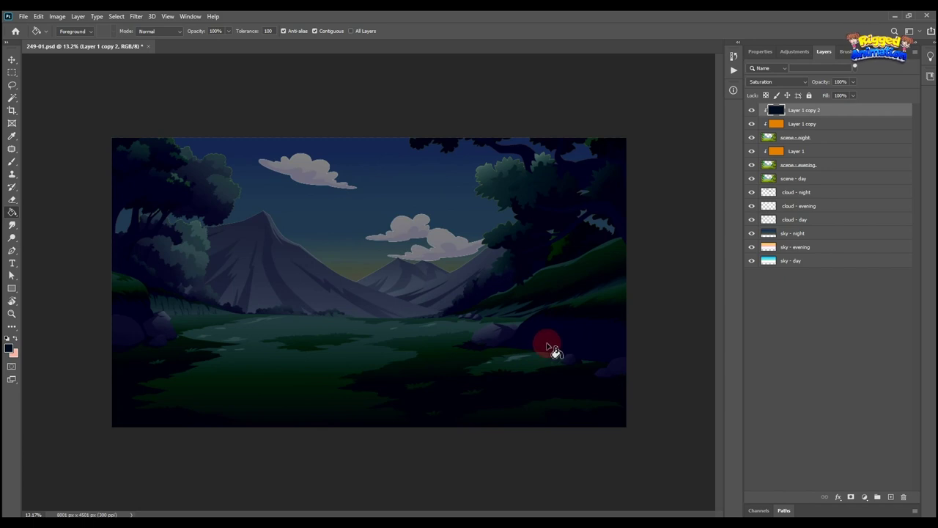
pyautogui.keyDown('shift'); pyautogui.click(805, 139); pyautogui.keyUp('shift')
pyautogui.hotkey('ctrl', 'e')
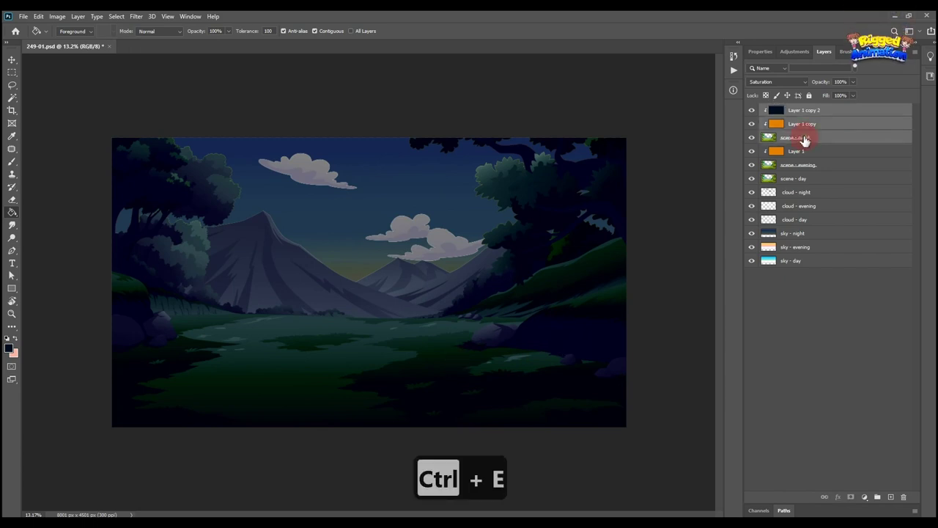
pyautogui.doubleClick(797, 109)
pyautogui.write('sce')
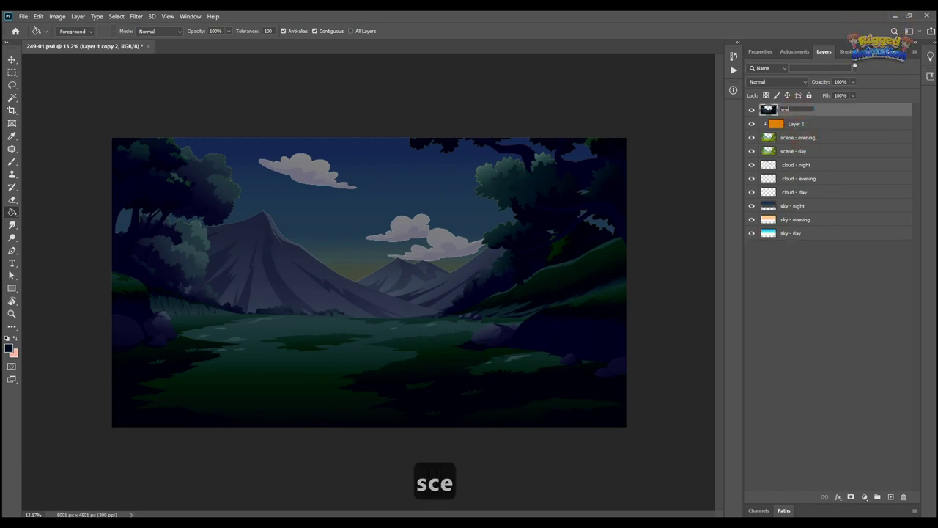
pyautogui.write('ne - night')
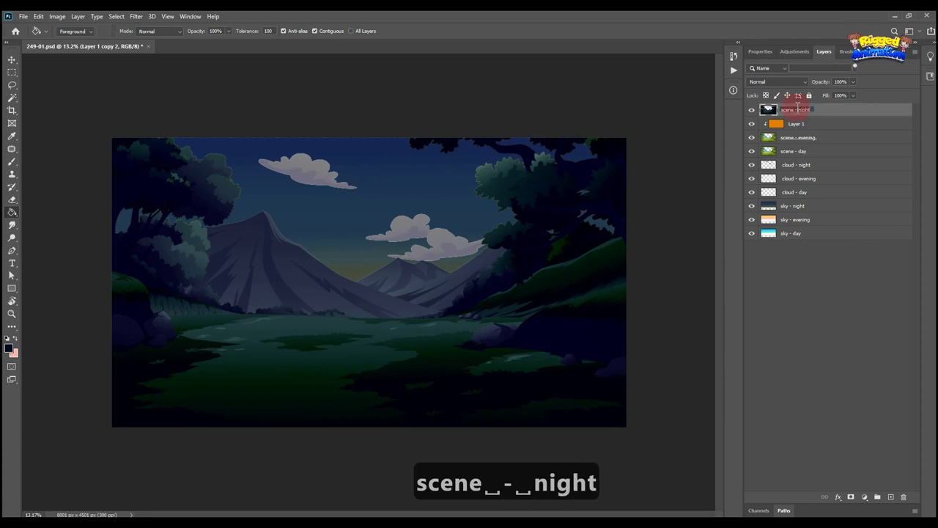
pyautogui.press('Return')
# - Hide scene - night, then merge Layer 1 with scene - evening and name the merged layer "scene - evening"
pyautogui.click(805, 137)
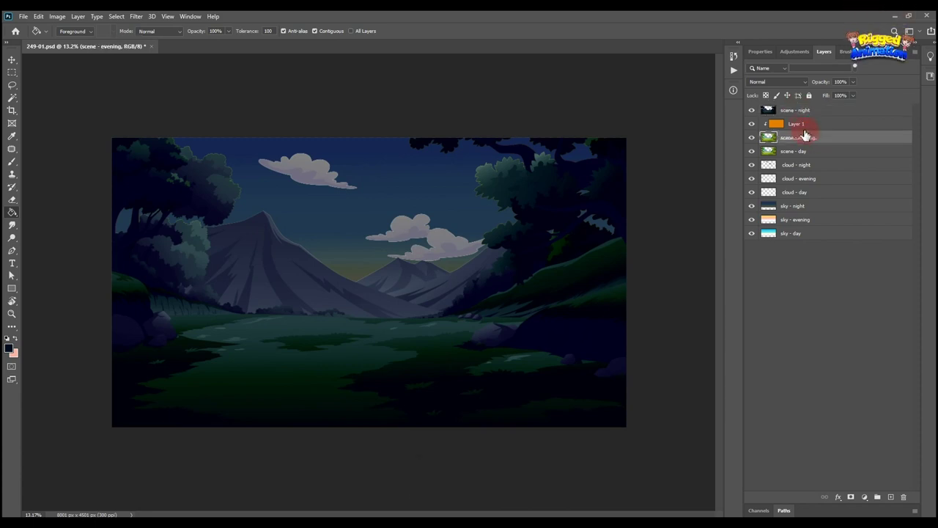
pyautogui.keyDown('shift'); pyautogui.click(805, 126); pyautogui.keyUp('shift')
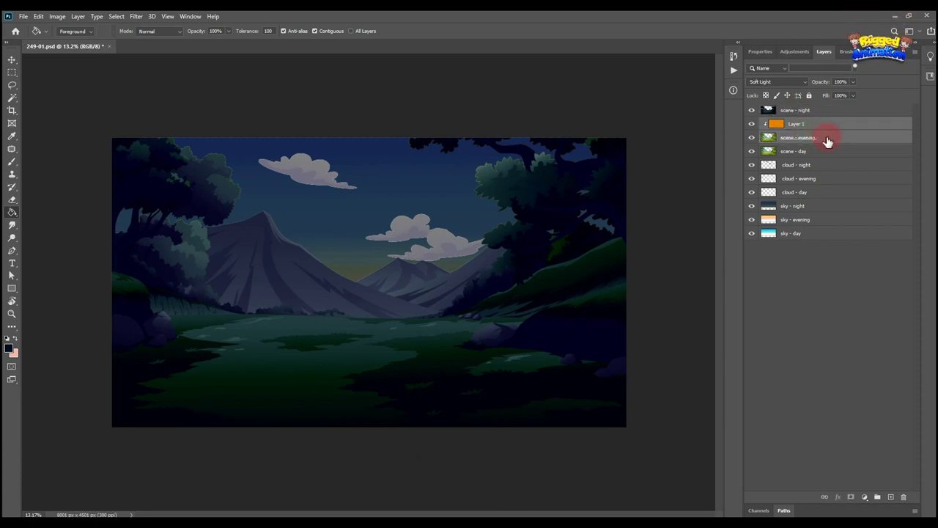
pyautogui.click(750, 111)
pyautogui.hotkey('ctrl', 'e')
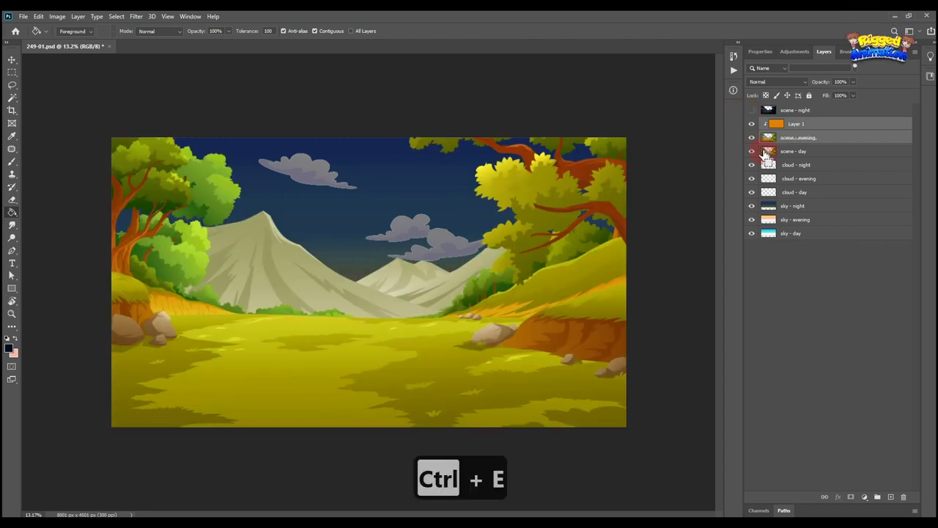
pyautogui.doubleClick(788, 124)
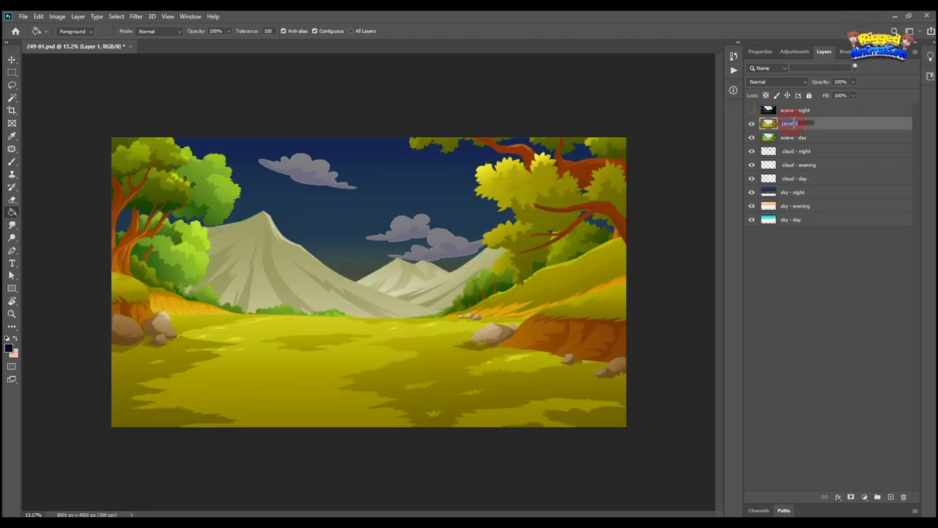
pyautogui.write('scene')
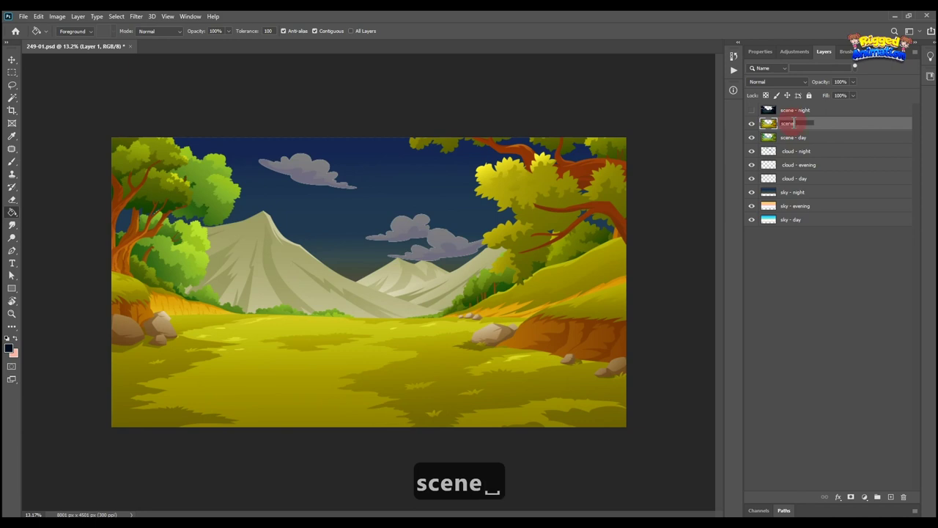
pyautogui.write(' - even')
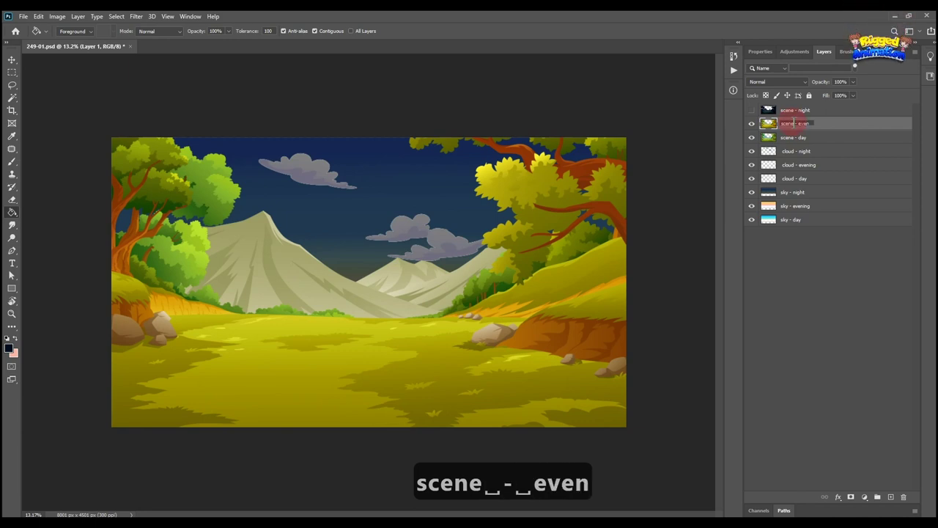
pyautogui.write('ing')
pyautogui.press('Return')
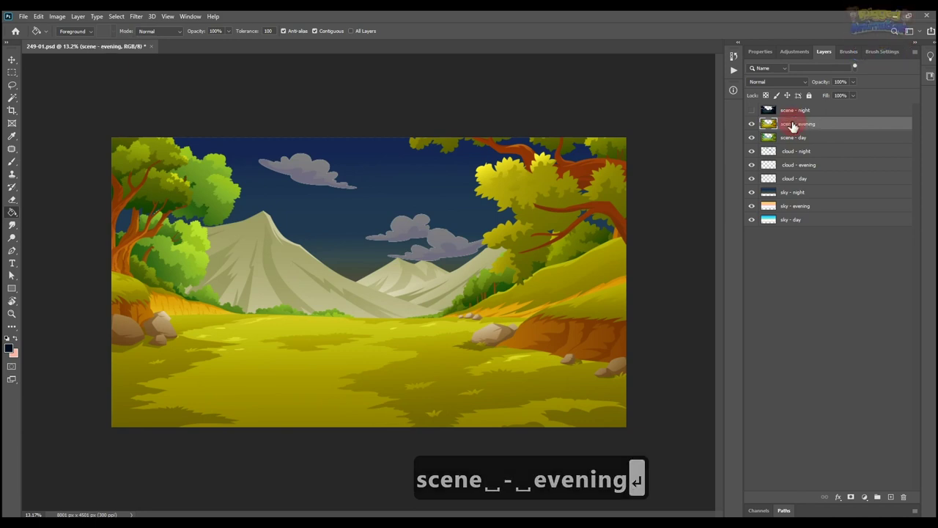
# - Check the day scene by briefly hiding scene - evening, and make the scene - night layer visible again
pyautogui.click(750, 126)
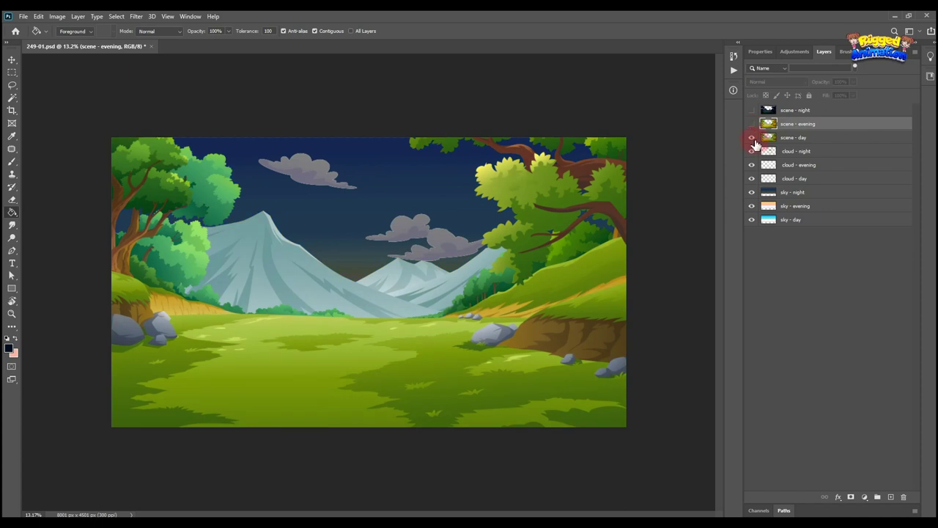
pyautogui.click(751, 123)
pyautogui.click(751, 110)
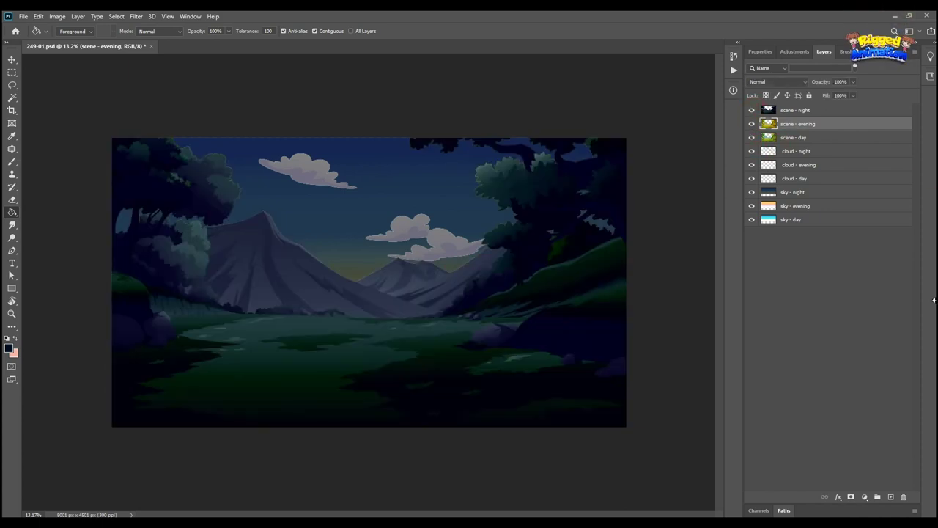
# - Save the layered artwork as a new Photoshop file named "day - evening - night" with Maximize Compatibility kept on
pyautogui.press('v')
pyautogui.click(24, 16)
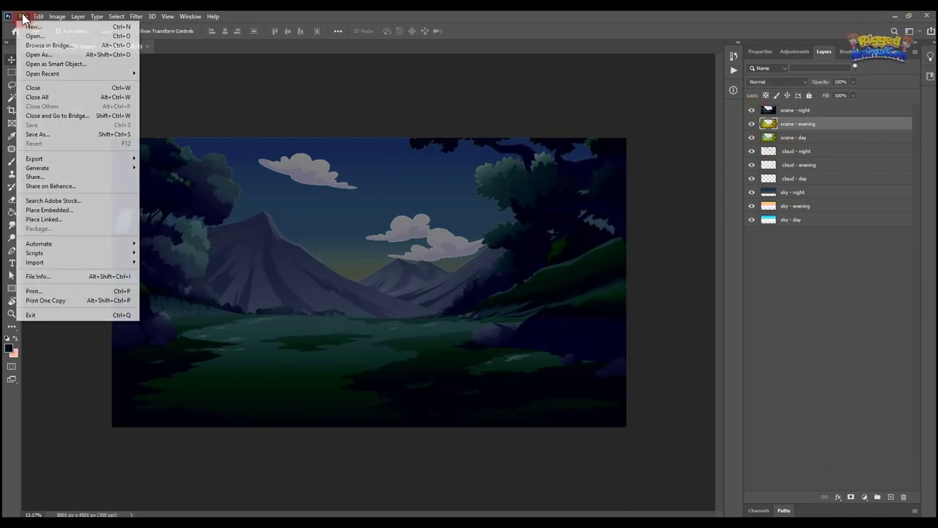
pyautogui.click(38, 134)
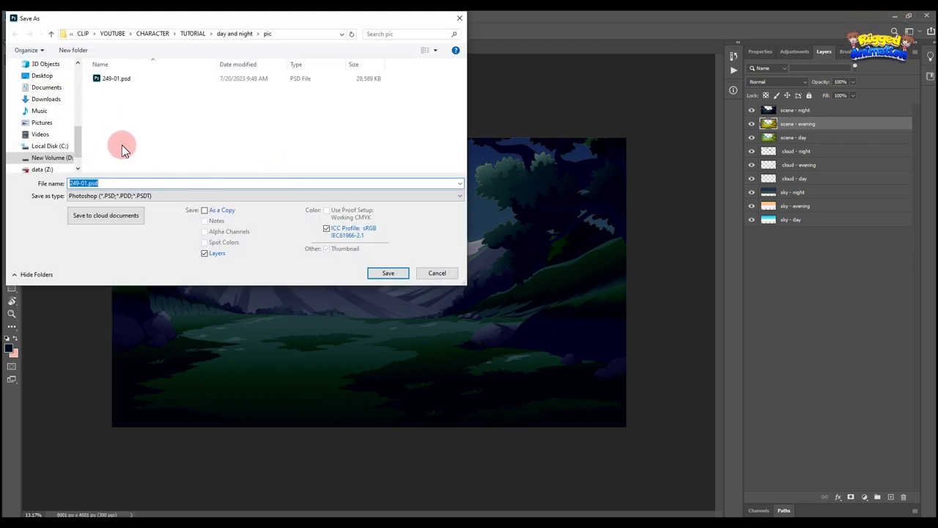
pyautogui.write('day 0')
pyautogui.press('BackSpace')
pyautogui.write('- even')
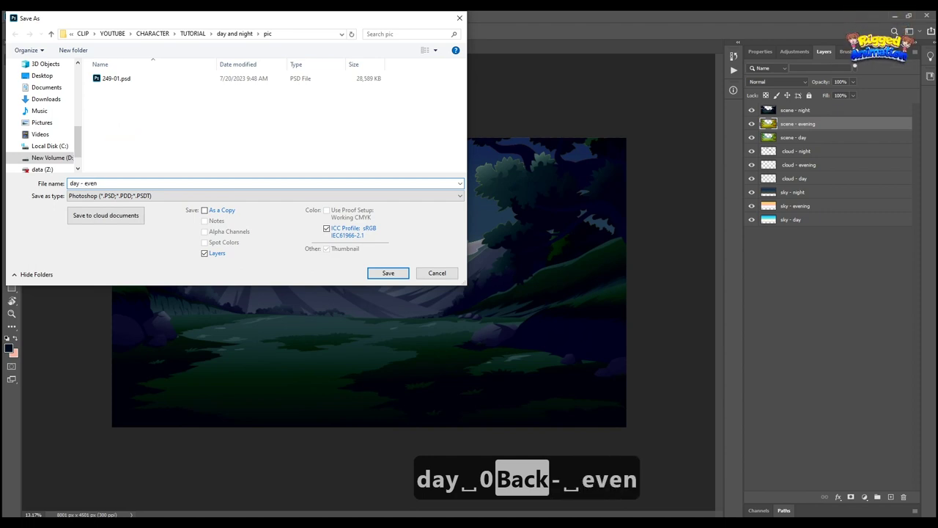
pyautogui.write('ing - night')
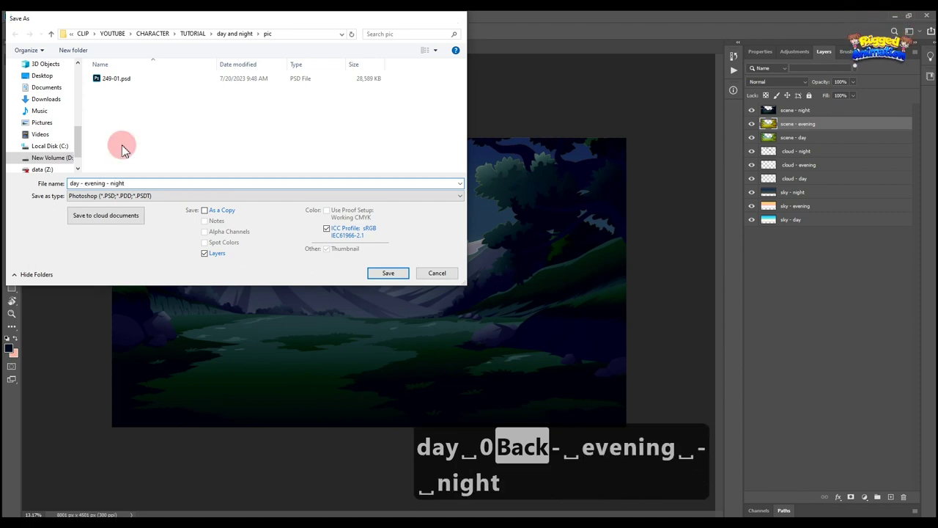
pyautogui.press('Return')
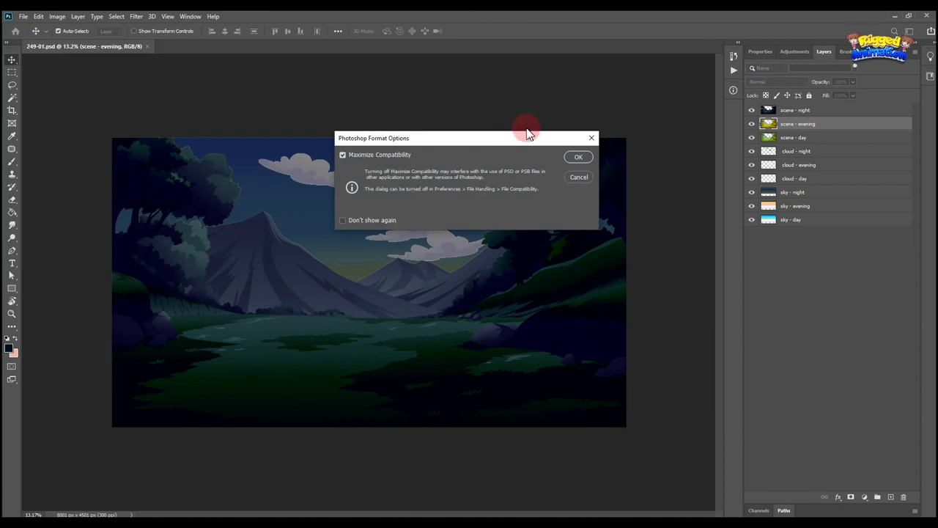
pyautogui.click(577, 158)
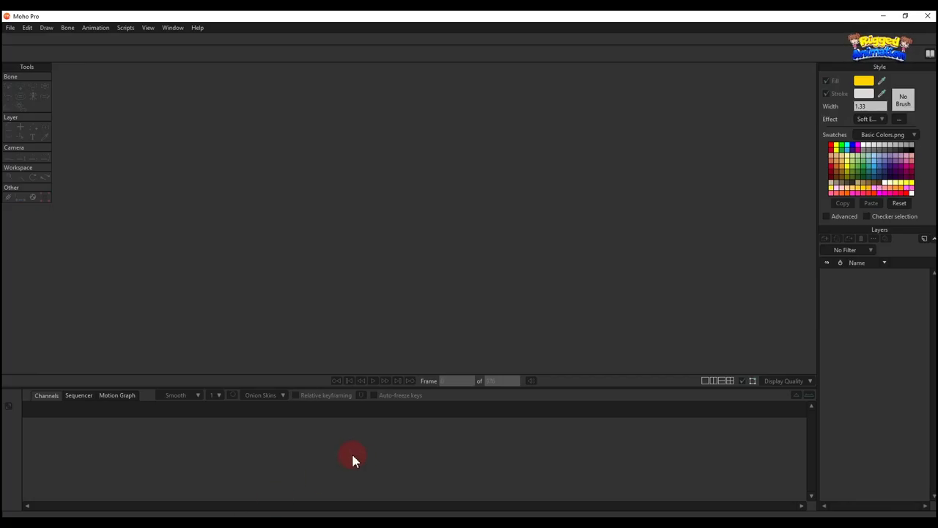
# - Switch to Moho Pro, create a new project and check its dimensions in the project settings without changing them
pyautogui.click(10, 28)
pyautogui.click(18, 39)
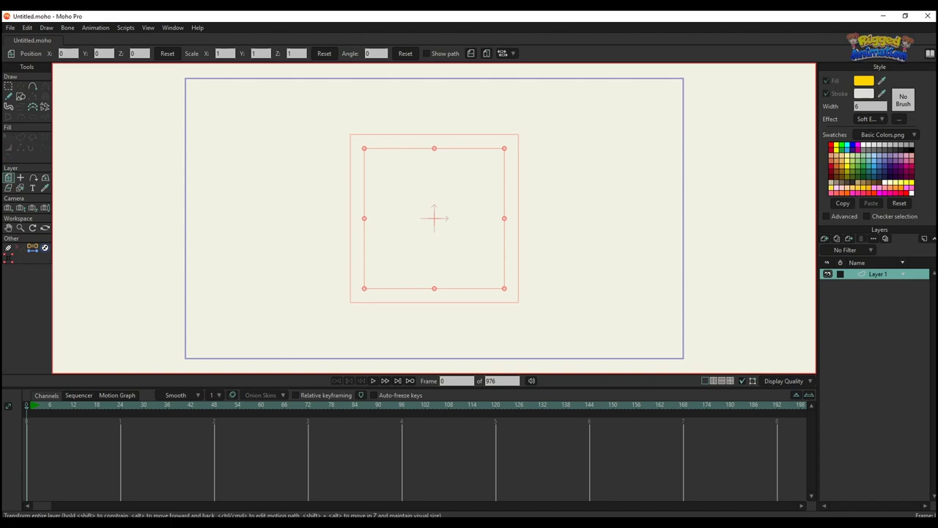
pyautogui.click(10, 28)
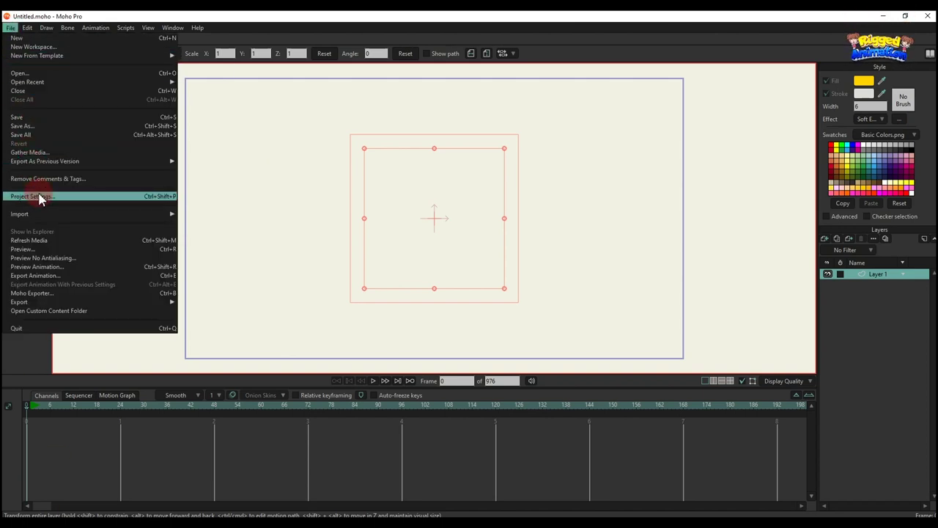
pyautogui.press('Return')
pyautogui.doubleClick(327, 221)
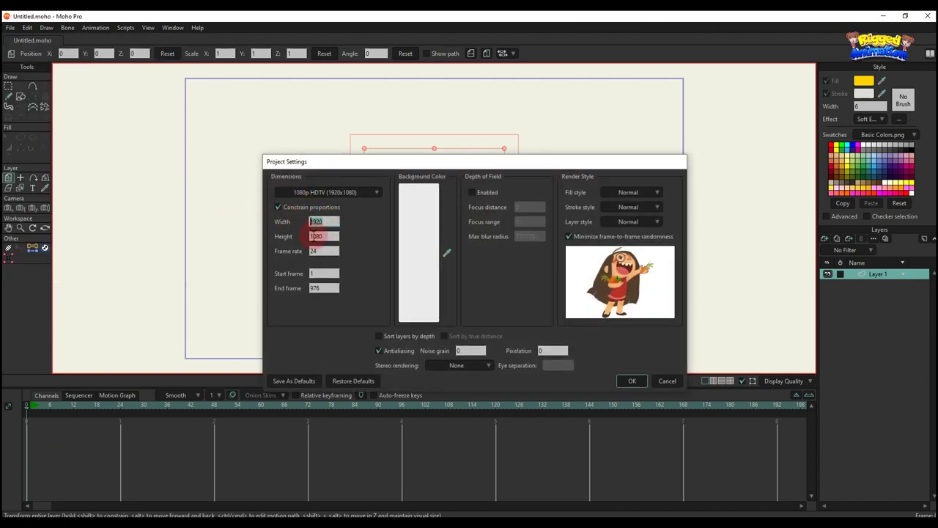
pyautogui.click(667, 381)
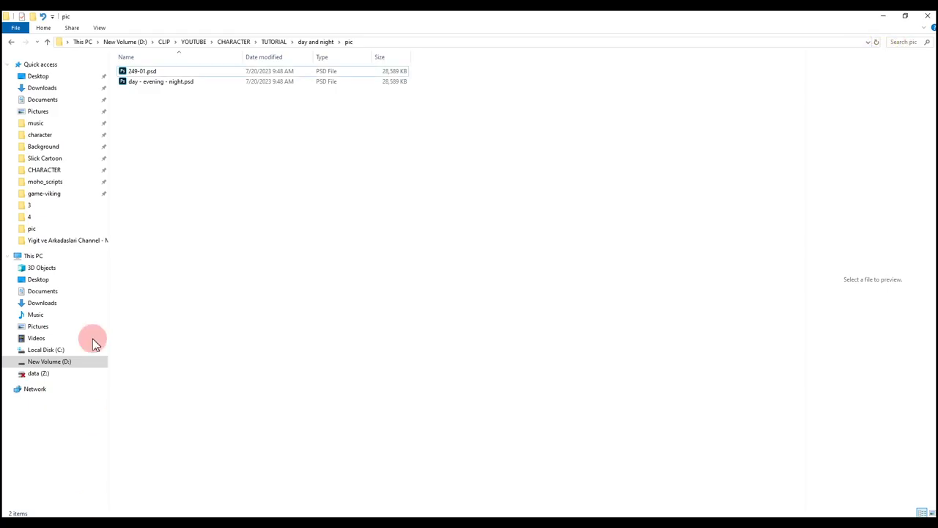
# - Import day - evening - night.psd from the pic folder into the new Moho project with its individual layers
pyautogui.click(159, 83)
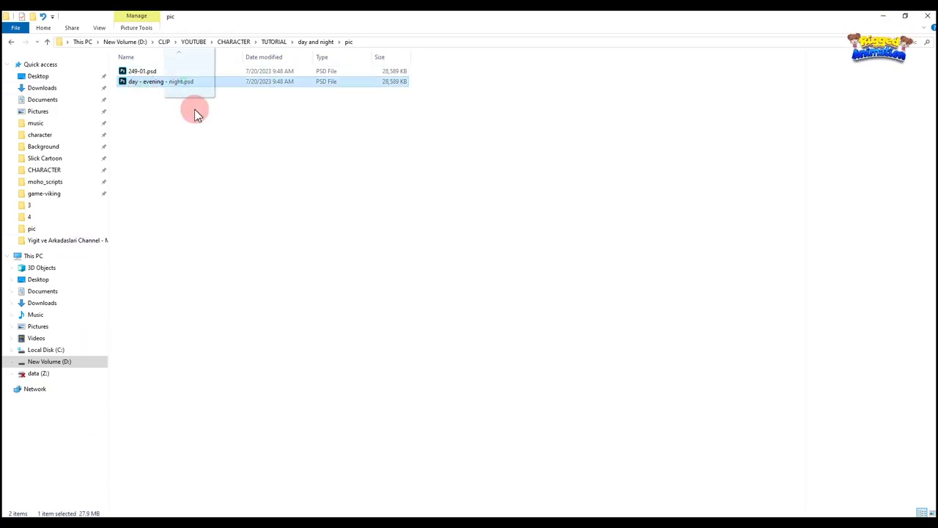
pyautogui.moveTo(196, 113); pyautogui.dragTo(463, 213)
pyautogui.click(434, 223)
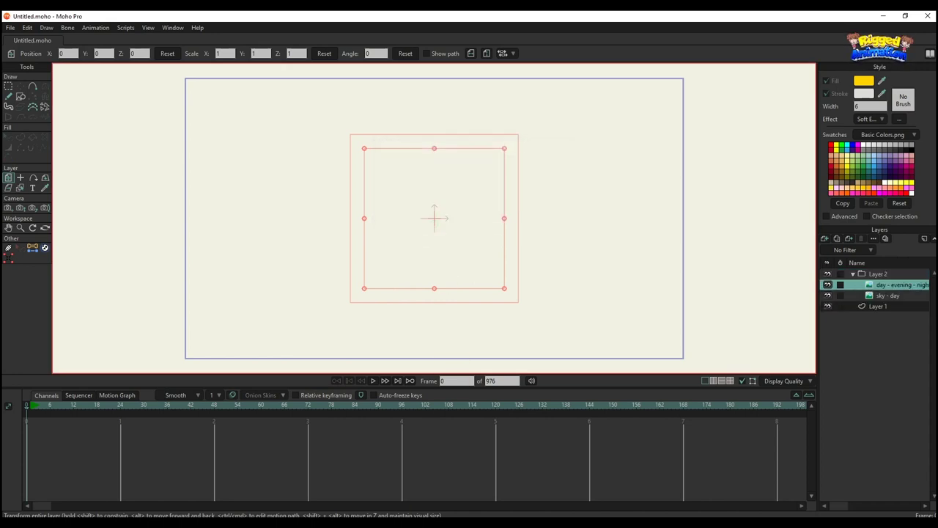
# - Track and zoom the camera so its frame covers almost the whole landscape, at about X -0.249, Y 0.182, Z 3.732
pyautogui.scroll(-5, 455, 255)
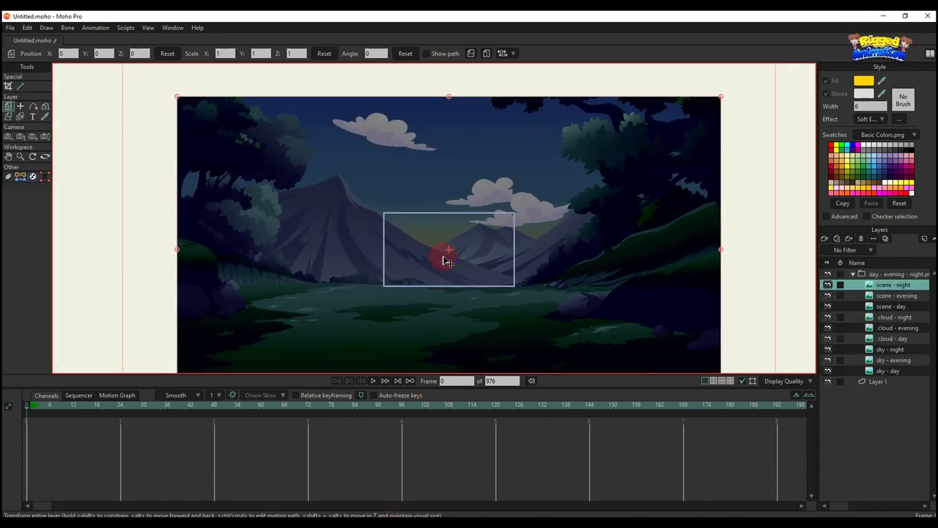
pyautogui.press('4')
pyautogui.press('5')
pyautogui.moveTo(390, 210); pyautogui.dragTo(291, 113)
pyautogui.press('4')
pyautogui.press('5')
pyautogui.press('4')
pyautogui.press('5')
pyautogui.press('4')
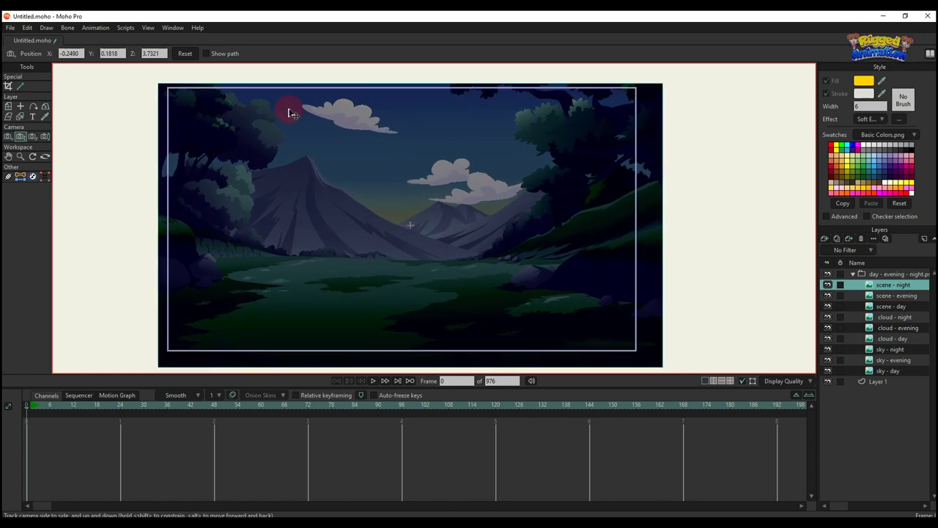
# - Group the scene - night, scene - evening and scene - day layers and name the group "scene"
pyautogui.keyDown('shift'); pyautogui.click(911, 297); pyautogui.keyUp('shift')
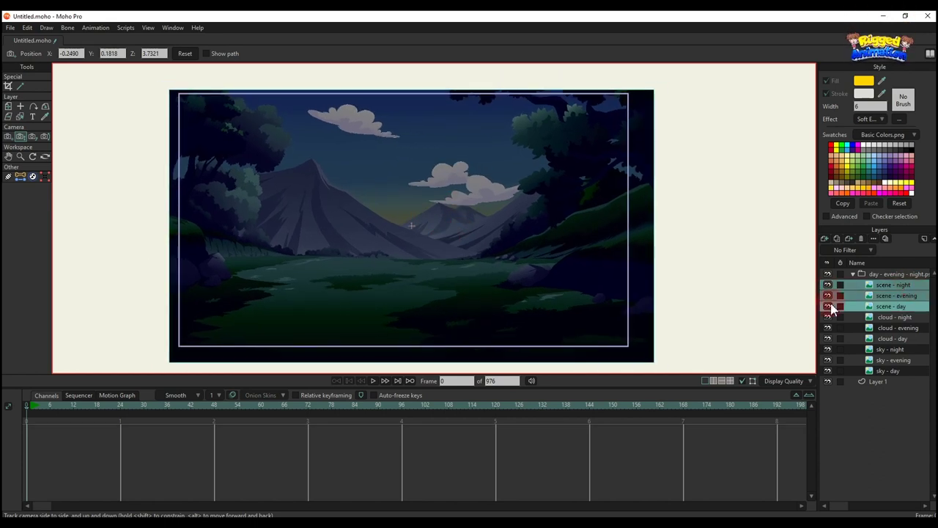
pyautogui.rightClick(899, 289)
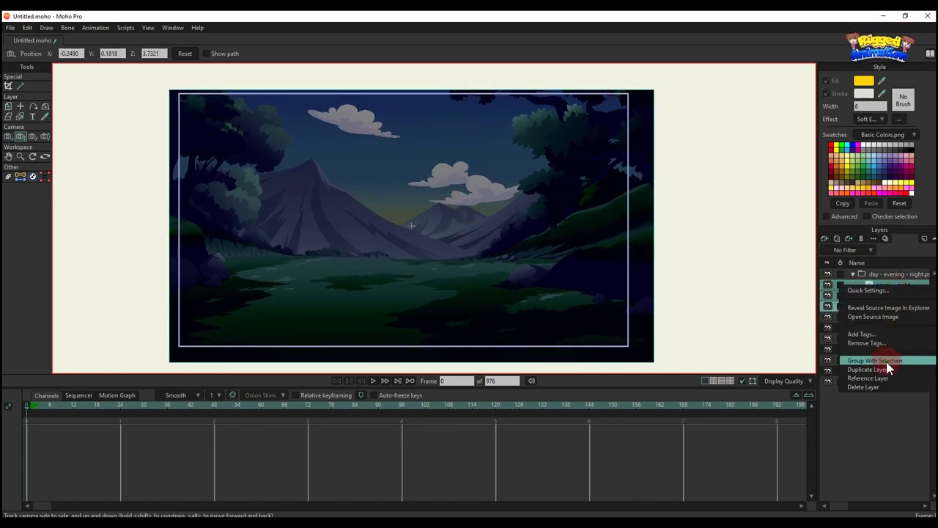
pyautogui.click(890, 360)
pyautogui.doubleClick(882, 286)
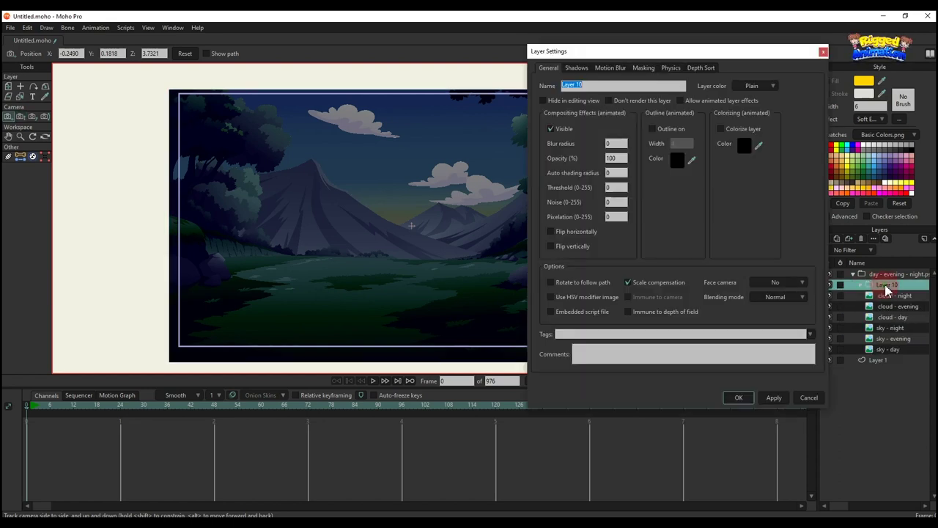
pyautogui.write('scene')
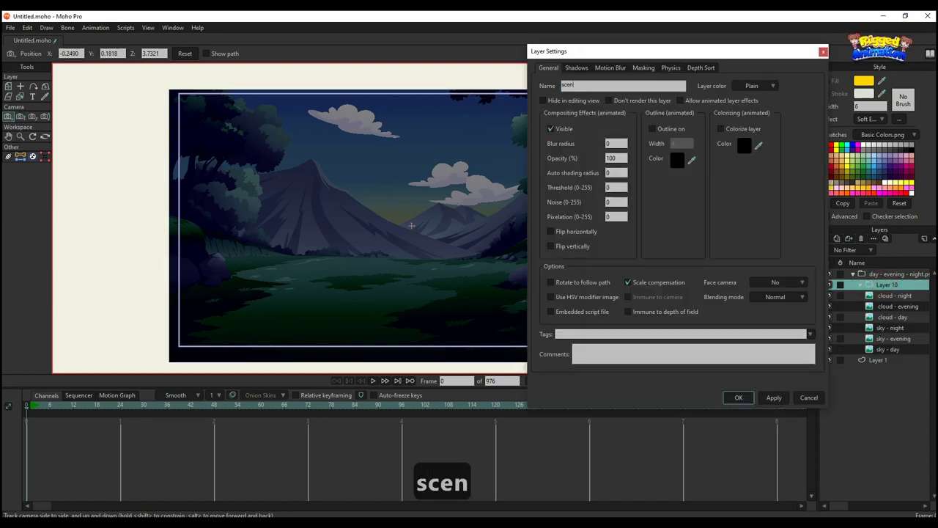
pyautogui.press('Return')
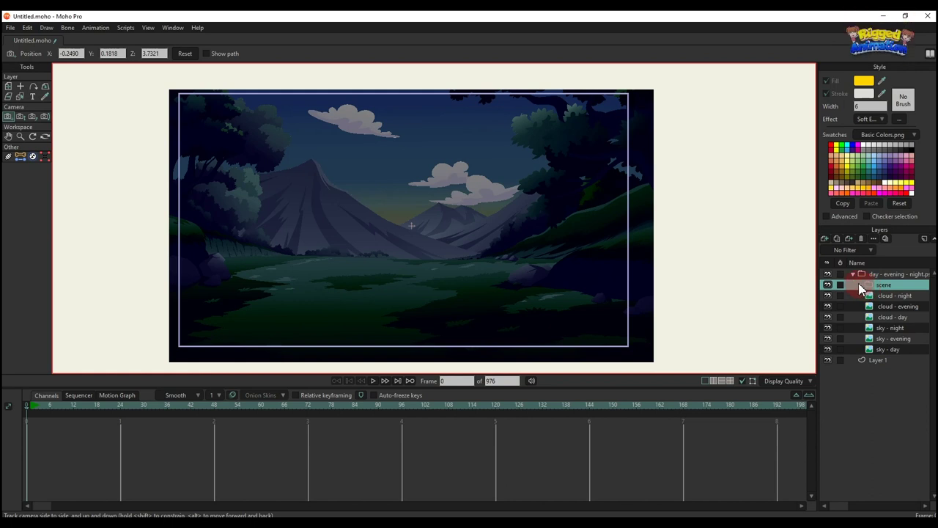
# - Collapse the scene group, then group the three cloud layers and name that group "cloud"
pyautogui.click(862, 284)
pyautogui.rightClick(894, 290)
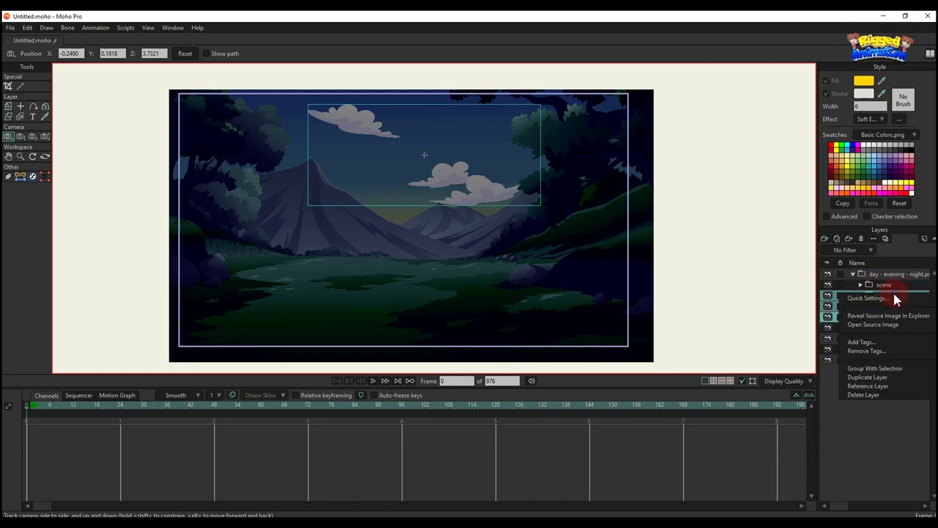
pyautogui.click(869, 370)
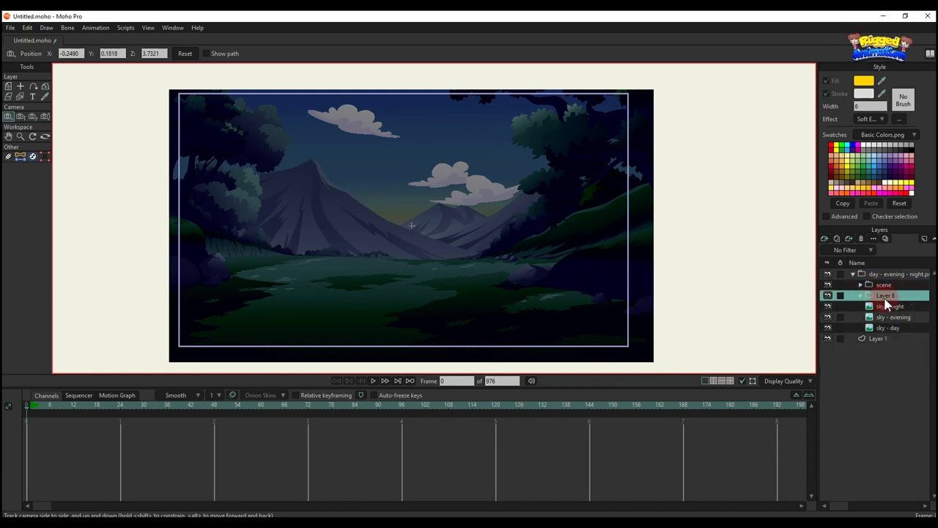
pyautogui.doubleClick(880, 296)
pyautogui.write('cloud')
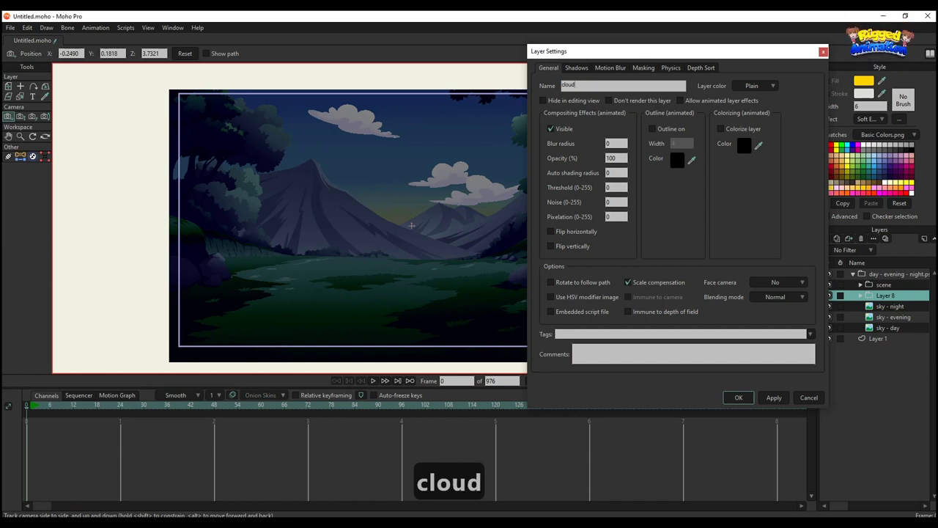
pyautogui.press('Return')
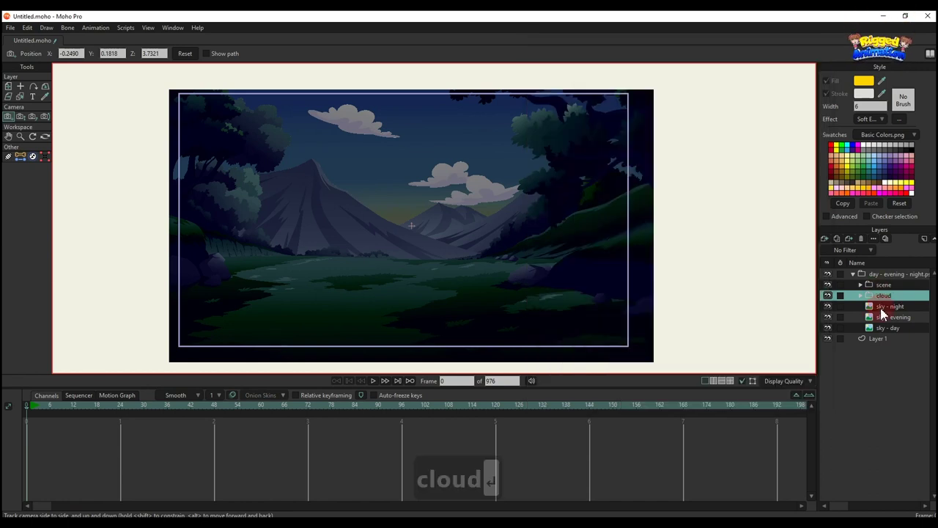
# - Group the sky - night, sky - evening and sky - day layers and name the group "sky"
pyautogui.click(882, 307)
pyautogui.keyDown('shift'); pyautogui.click(885, 336); pyautogui.keyUp('shift')
pyautogui.rightClick(890, 309)
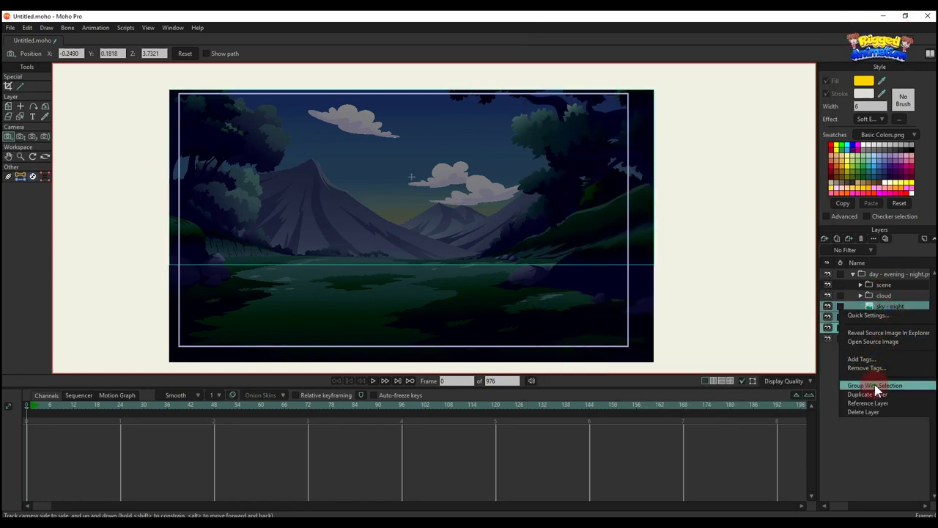
pyautogui.click(875, 388)
pyautogui.doubleClick(884, 306)
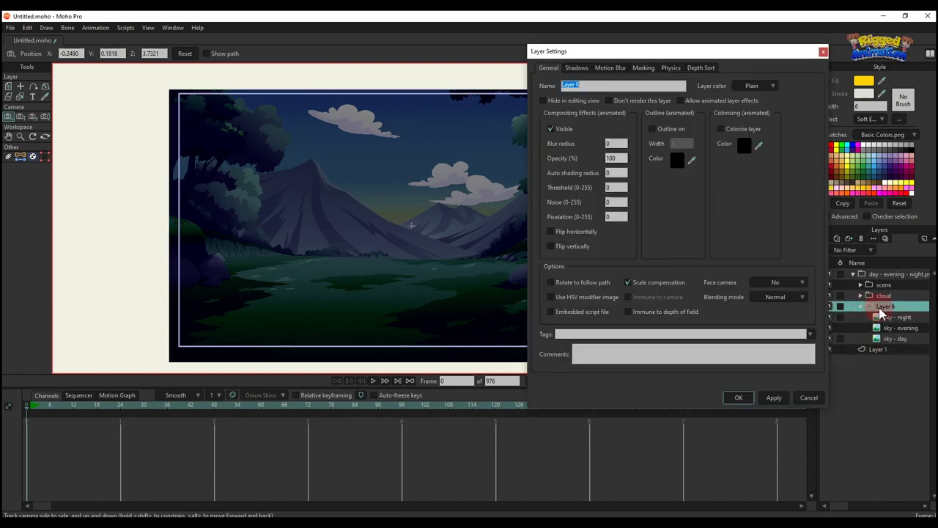
pyautogui.write('sky')
pyautogui.press('Return')
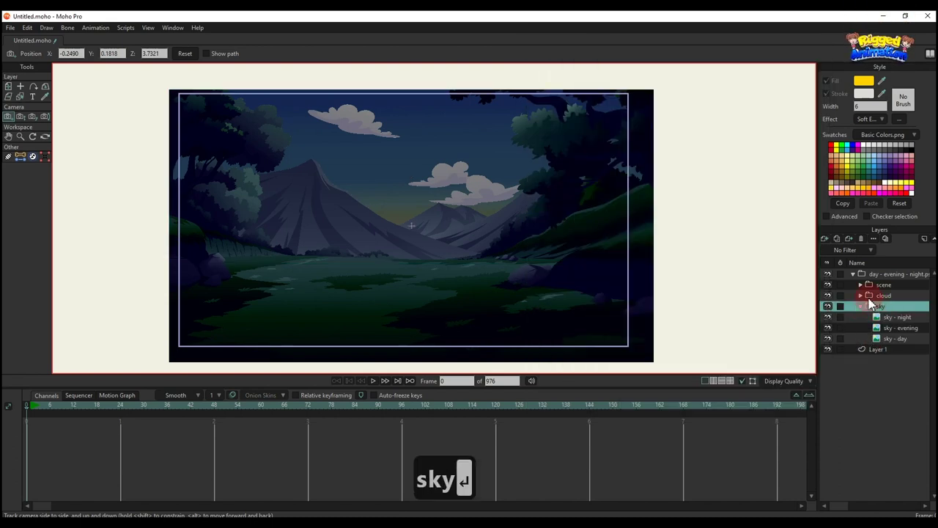
# - Expand the cloud and scene groups and toggle the scene - night layer's visibility off and back on
pyautogui.click(861, 296)
pyautogui.click(861, 284)
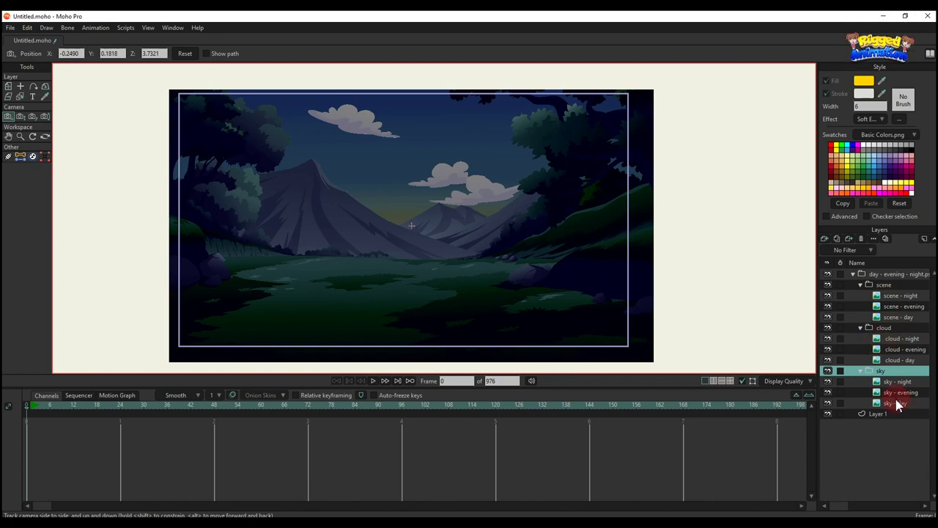
pyautogui.doubleClick(827, 295)
# - Turn on layer shading for scene - night with blur 10, a semi-transparent light blue colour and shading direction 90
pyautogui.doubleClick(891, 296)
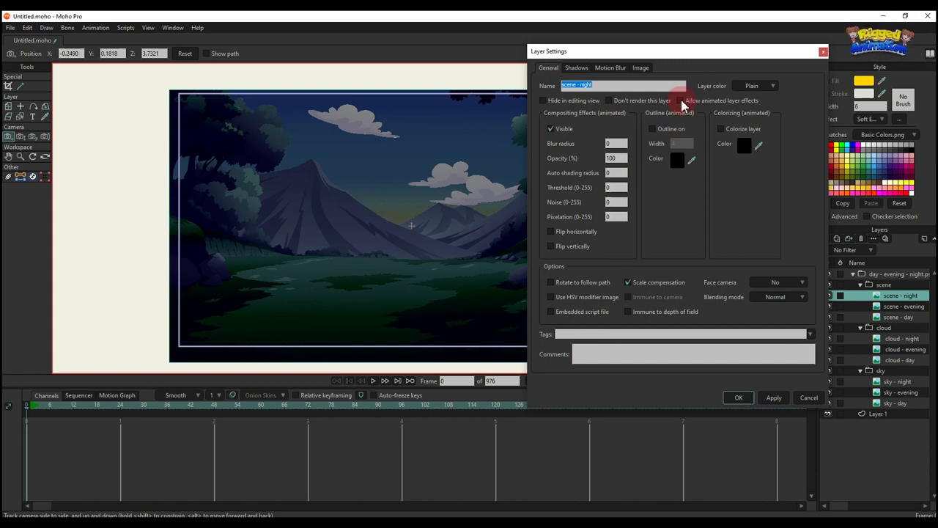
pyautogui.click(576, 68)
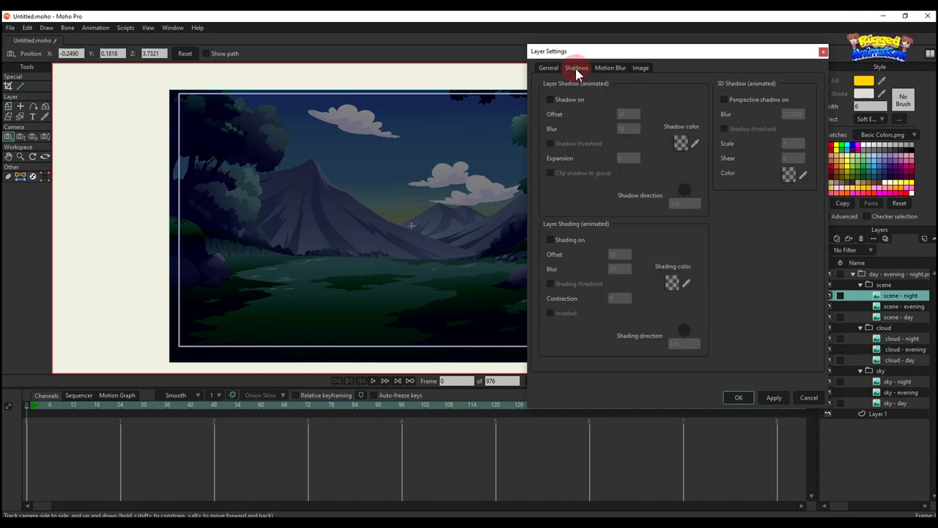
pyautogui.click(551, 240)
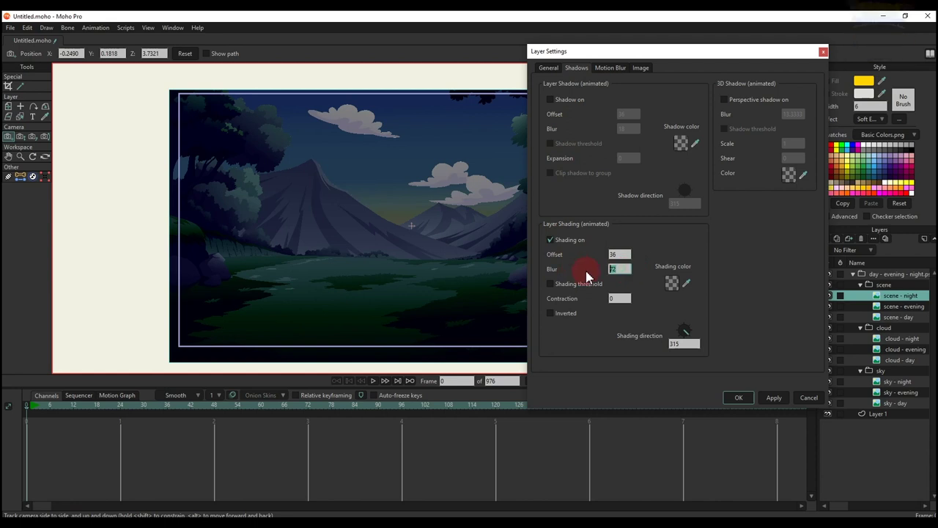
pyautogui.write('10')
pyautogui.click(669, 285)
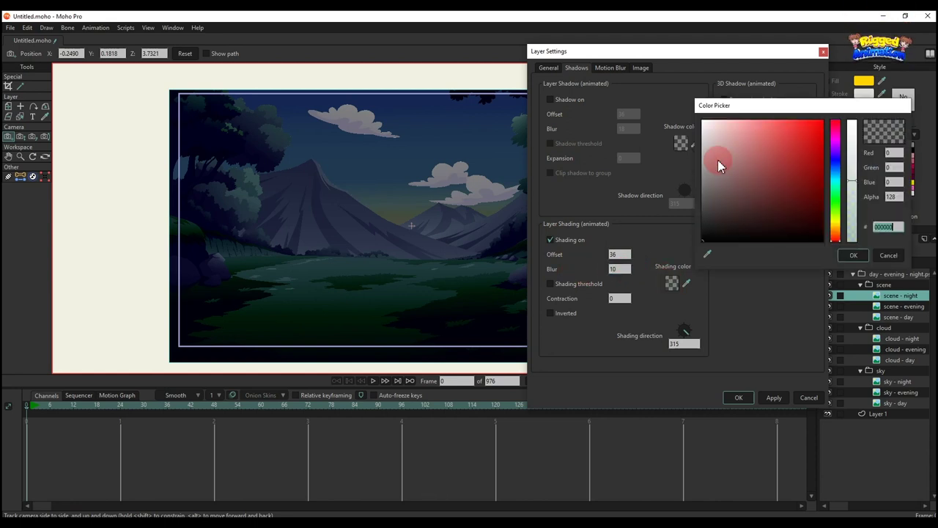
pyautogui.click(694, 160)
pyautogui.click(836, 167)
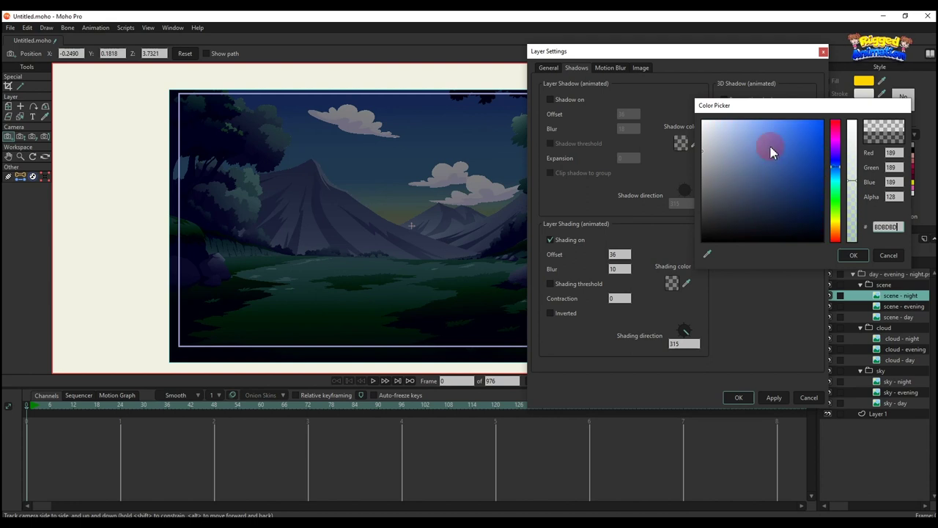
pyautogui.moveTo(771, 151); pyautogui.dragTo(748, 141)
pyautogui.click(850, 256)
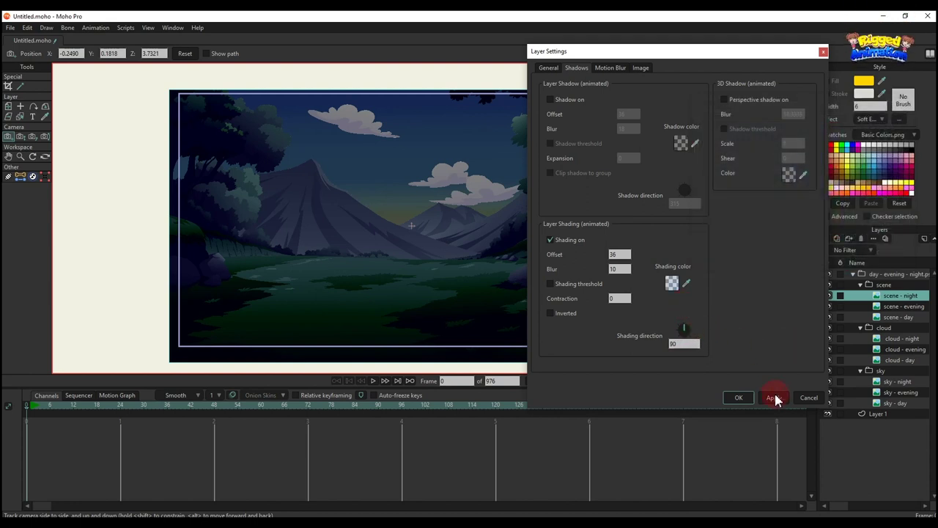
# - Render a preview of frame 0 to check the scene - night shading, and close the render window
pyautogui.click(205, 373)
pyautogui.hotkey('ctrl', 'r')
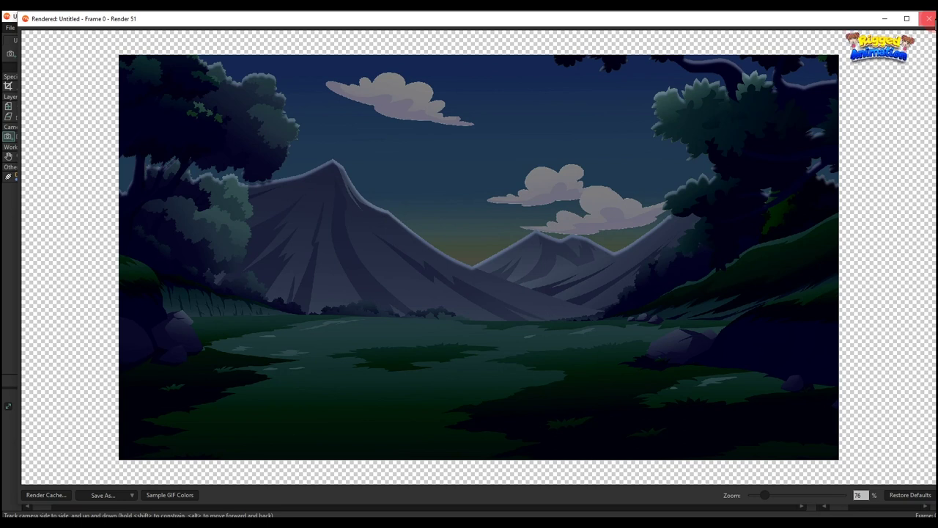
pyautogui.click(928, 19)
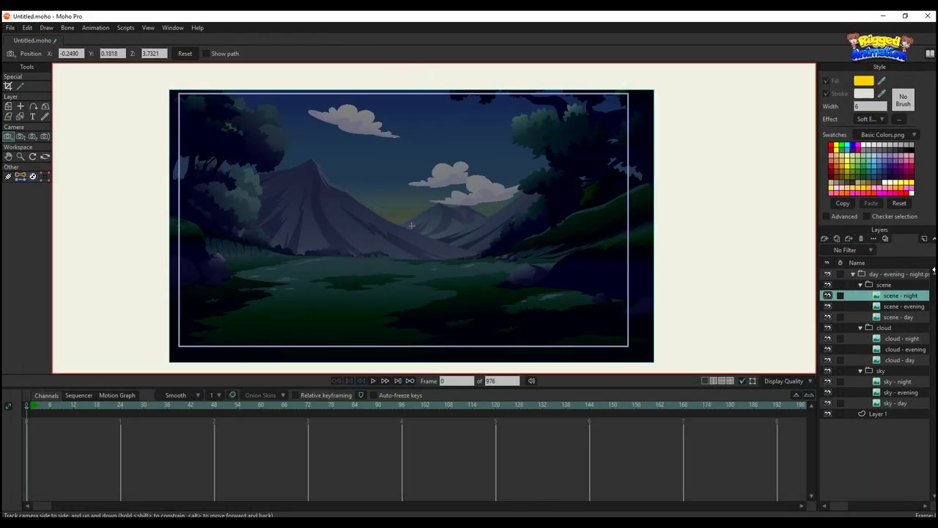
# - Set the shading offset of the scene - night layer to 20 and render a preview of frame 0 to check it
pyautogui.doubleClick(910, 297)
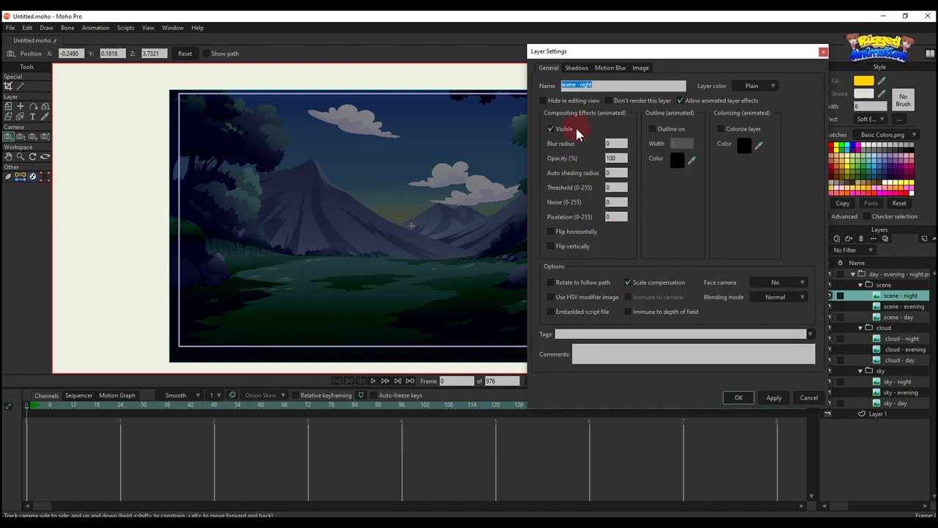
pyautogui.click(579, 68)
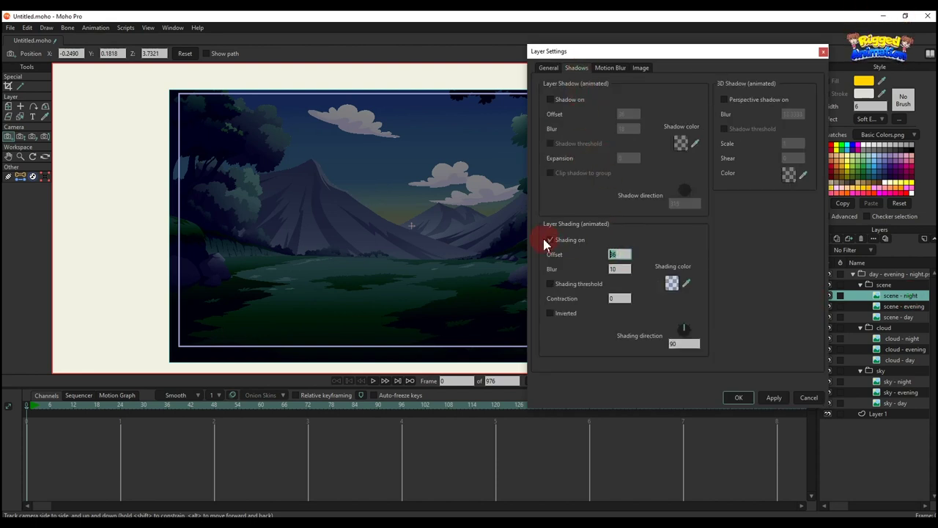
pyautogui.write('20')
pyautogui.click(737, 399)
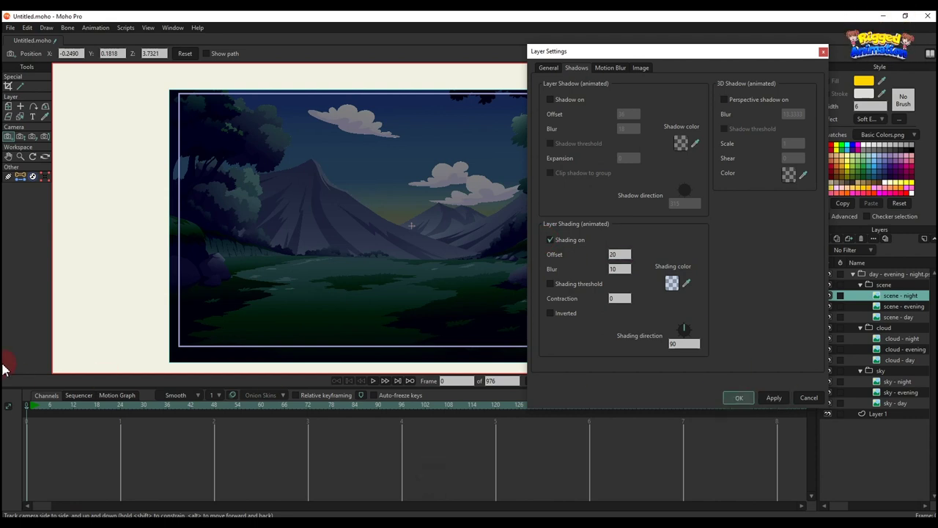
pyautogui.hotkey('ctrl', 'r')
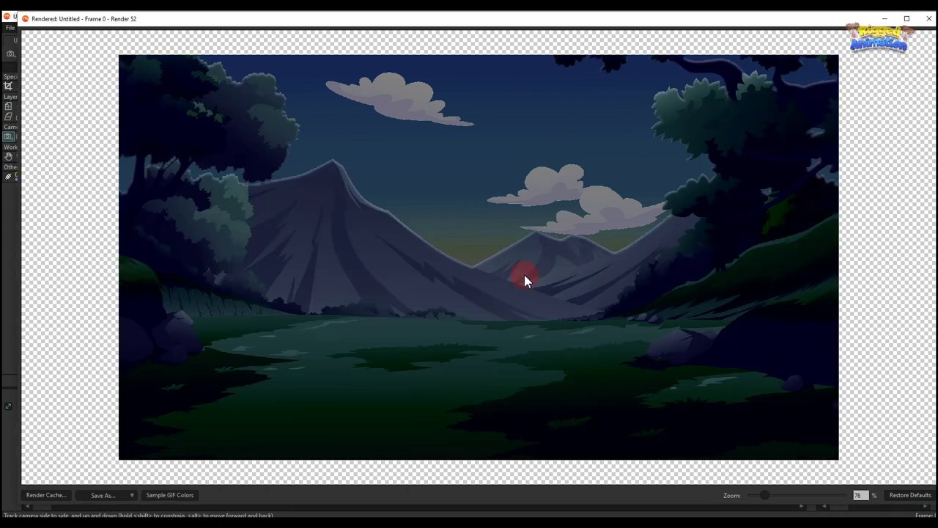
pyautogui.click(930, 21)
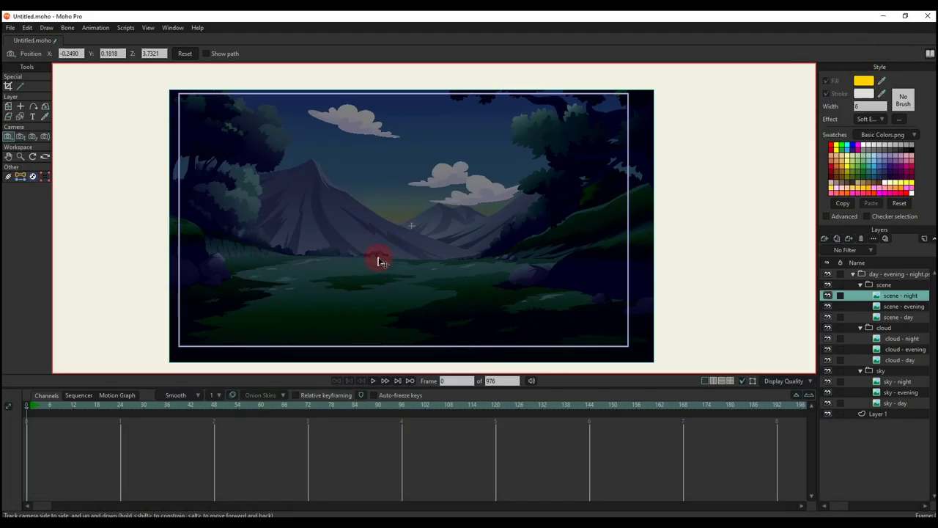
# - Convert the parent day - evening - night group to a bone layer
pyautogui.moveTo(591, 263); pyautogui.dragTo(513, 250)
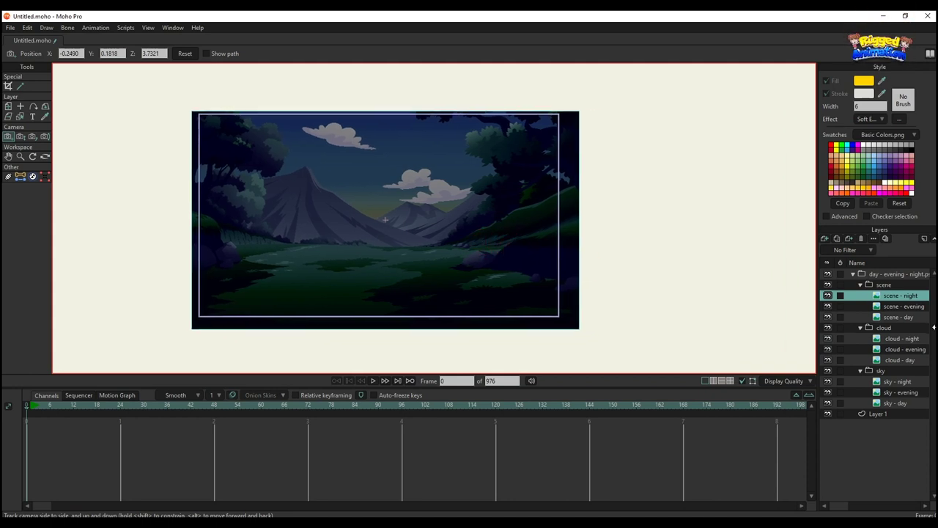
pyautogui.click(891, 277)
pyautogui.rightClick(890, 302)
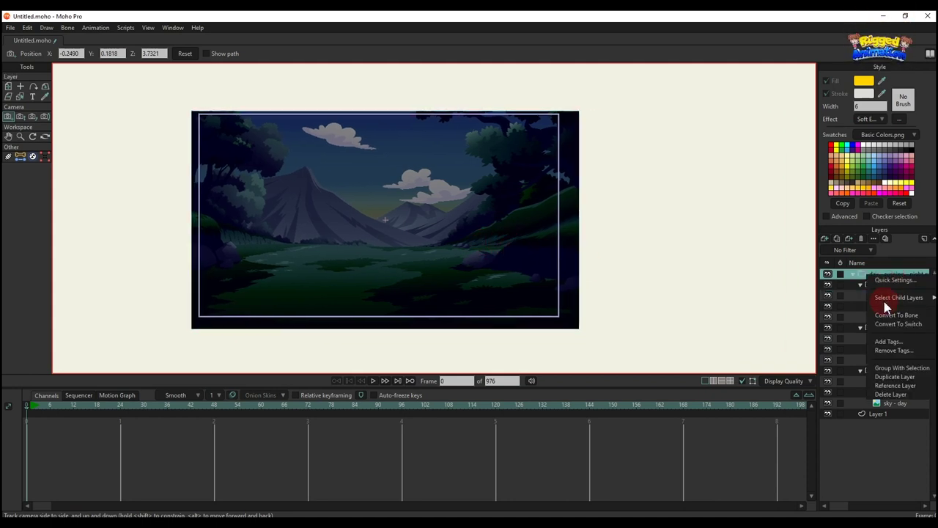
pyautogui.click(917, 312)
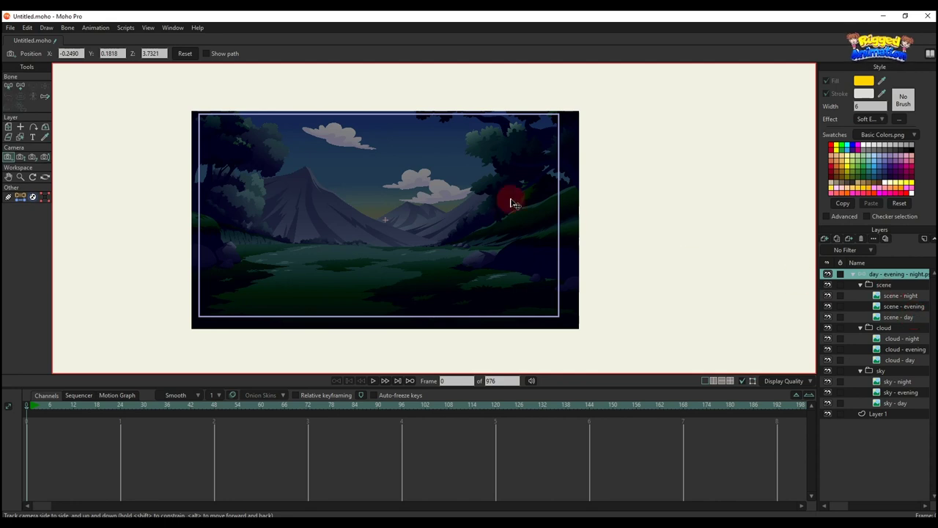
# - Select the cloud group and move it horizontally to an X position of about 2.13
pyautogui.click(411, 180)
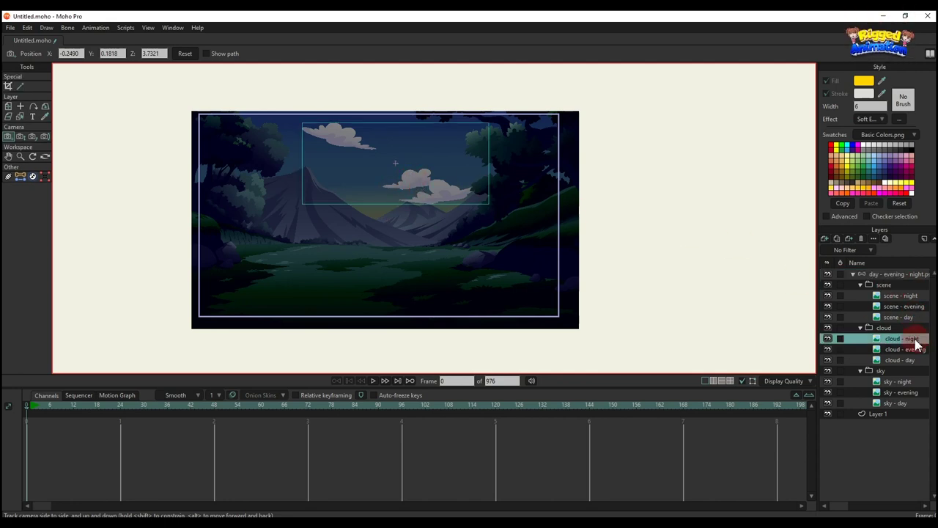
pyautogui.click(652, 259)
pyautogui.click(412, 178)
pyautogui.press('m')
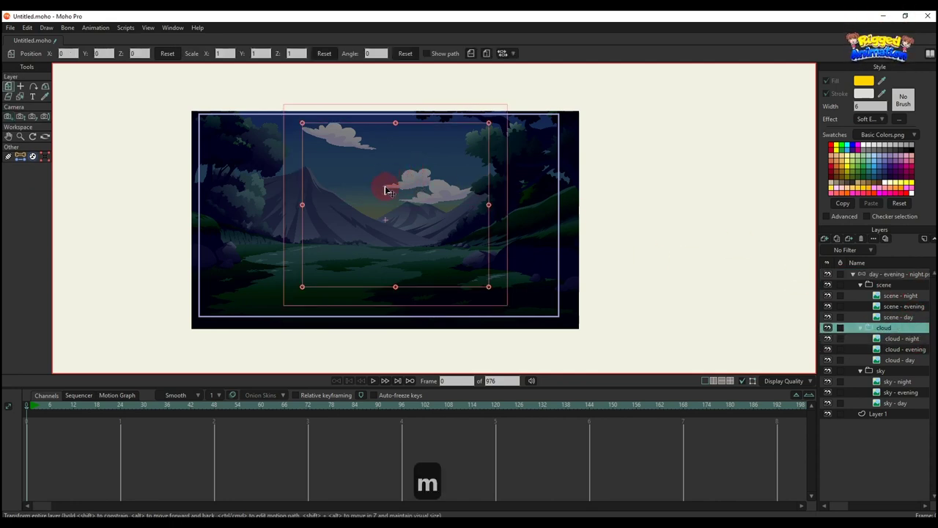
pyautogui.moveTo(389, 185); pyautogui.dragTo(443, 193)
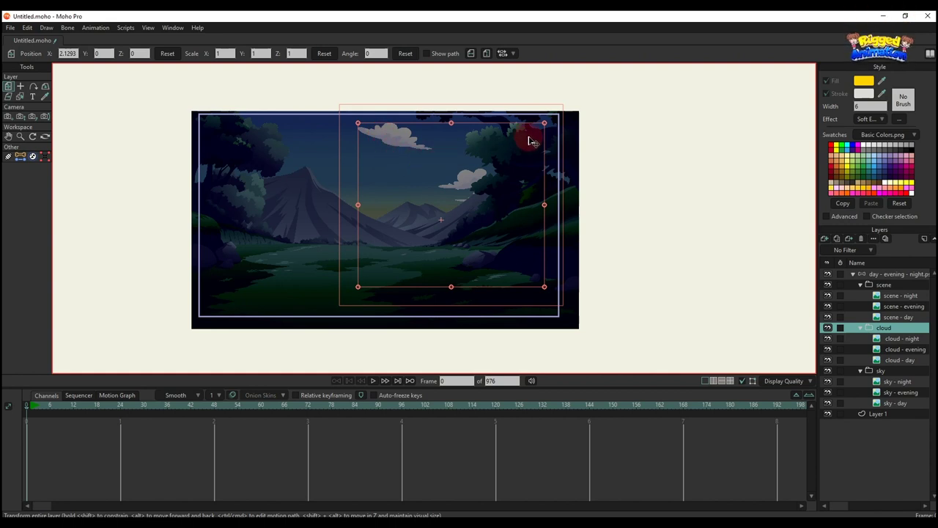
# - Add a vector layer directly above the sky group and name it "sun"
pyautogui.click(899, 372)
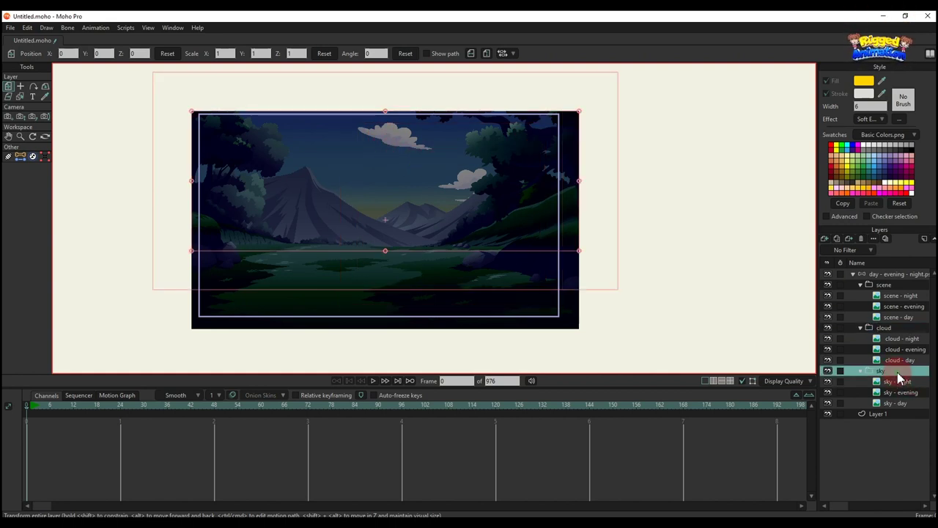
pyautogui.click(833, 239)
pyautogui.click(880, 278)
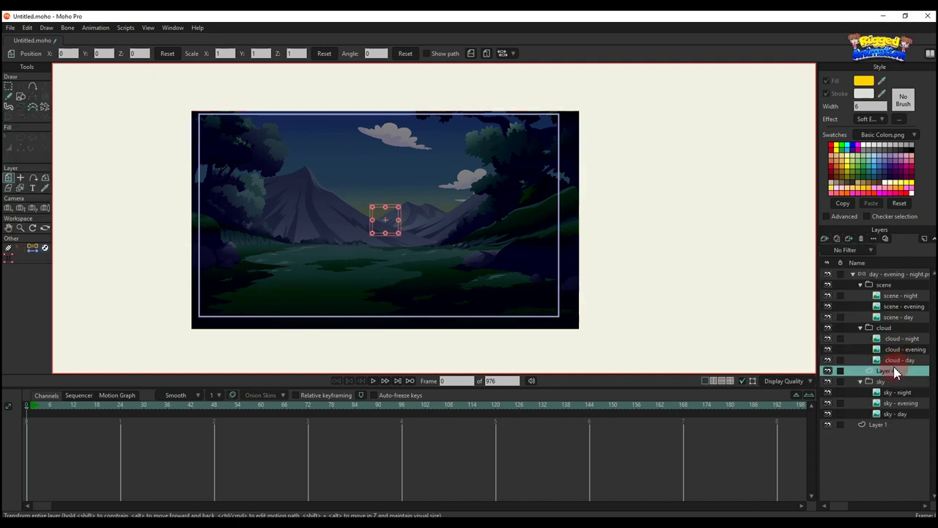
pyautogui.doubleClick(879, 375)
pyautogui.write('sun')
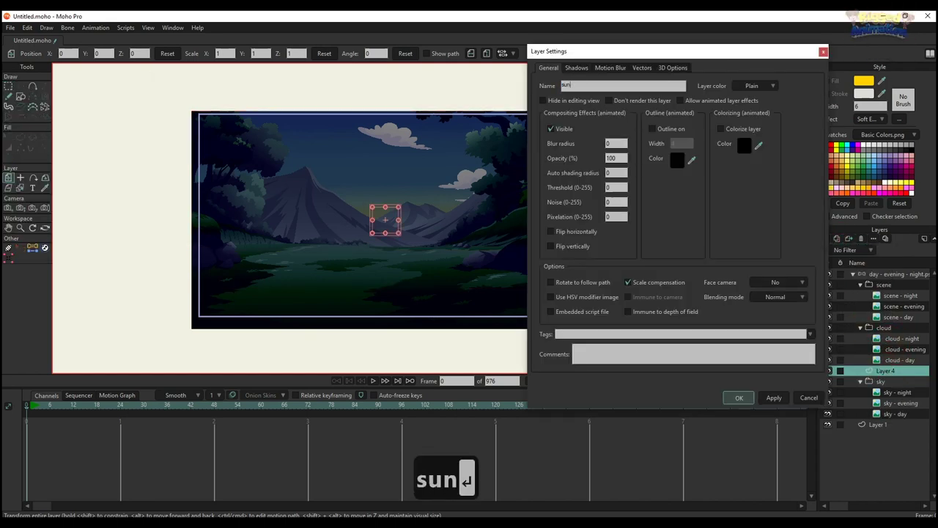
pyautogui.press('Return')
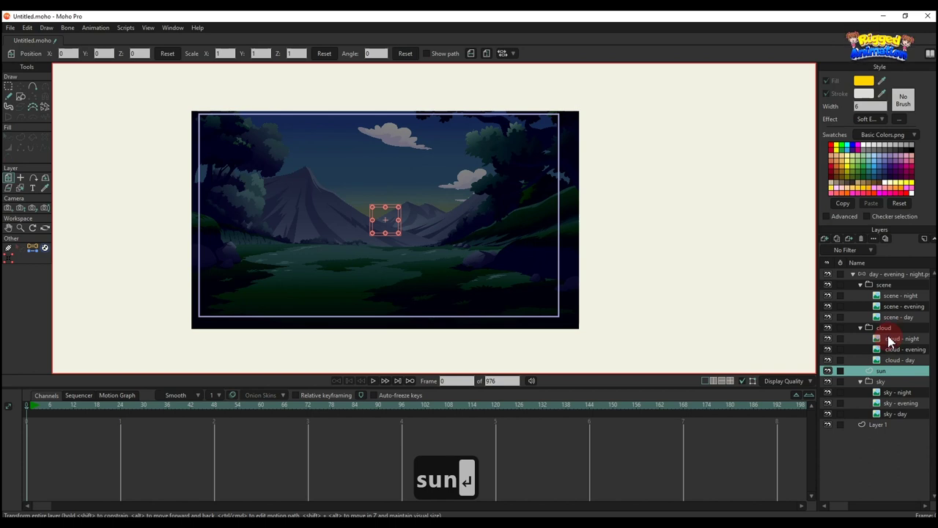
pyautogui.click(21, 96)
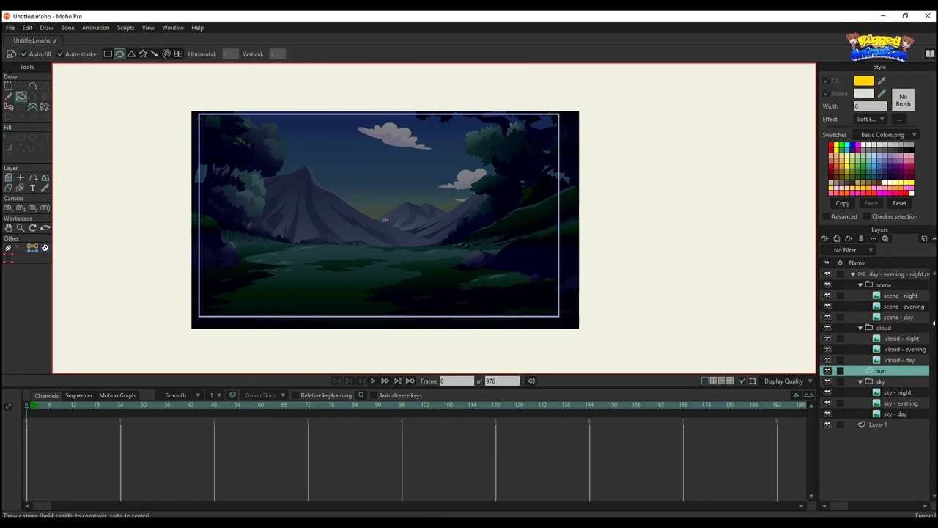
# - Set the opacity of the scene - night and scene - evening layers to 0% at frame 0
pyautogui.click(891, 297)
pyautogui.doubleClick(890, 297)
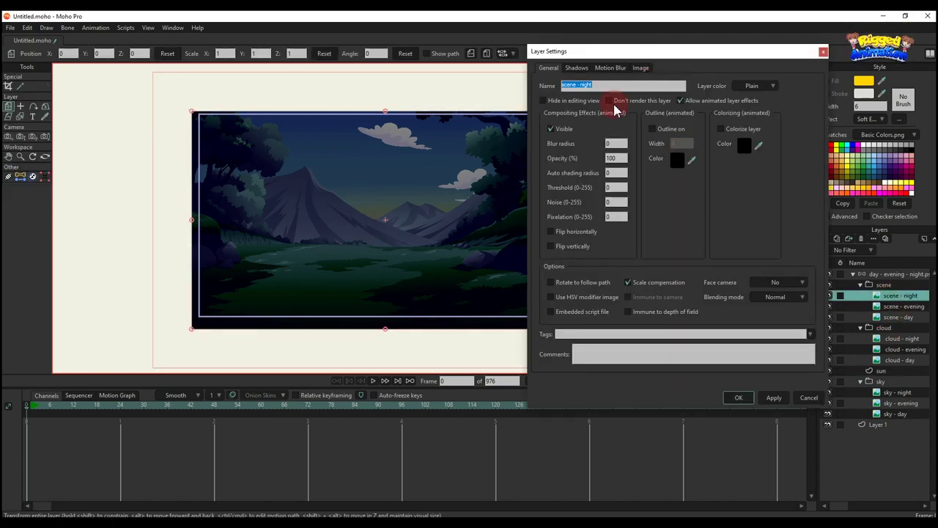
pyautogui.click(616, 158)
pyautogui.write('0')
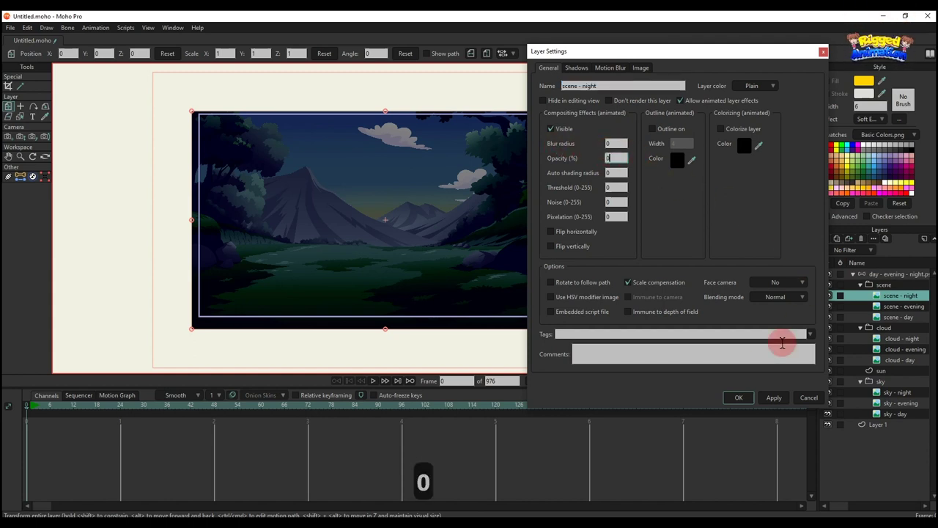
pyautogui.click(773, 396)
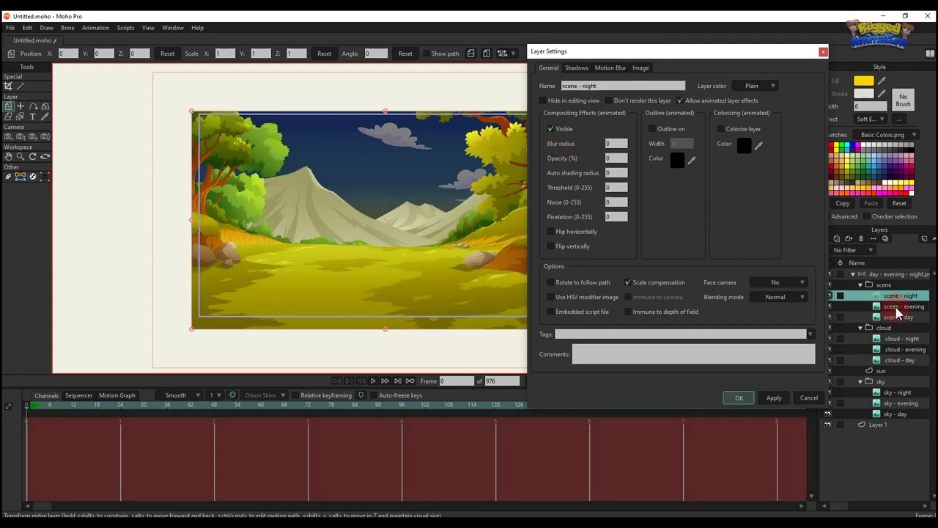
pyautogui.doubleClick(897, 306)
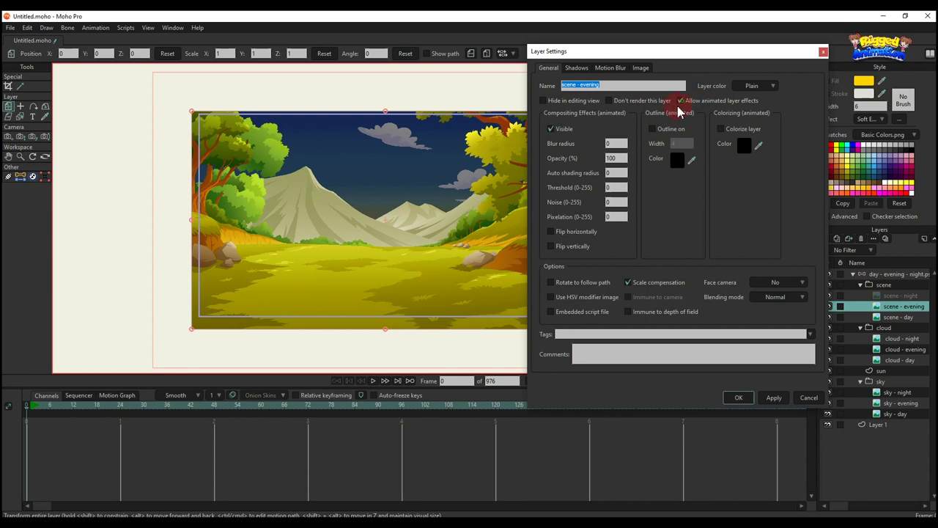
pyautogui.click(623, 158)
pyautogui.write('0')
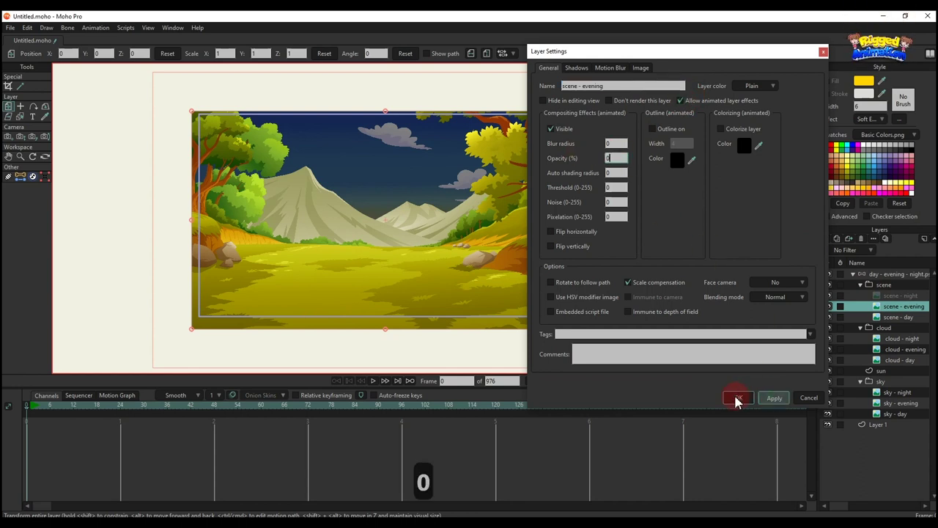
pyautogui.click(737, 399)
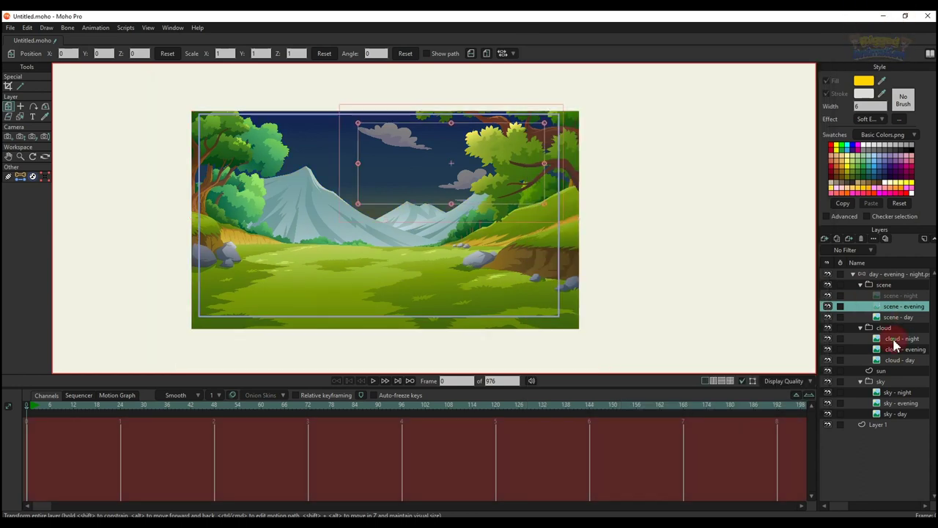
# - Set the opacity of the cloud - night and cloud - evening layers to 0% at frame 0
pyautogui.doubleClick(898, 344)
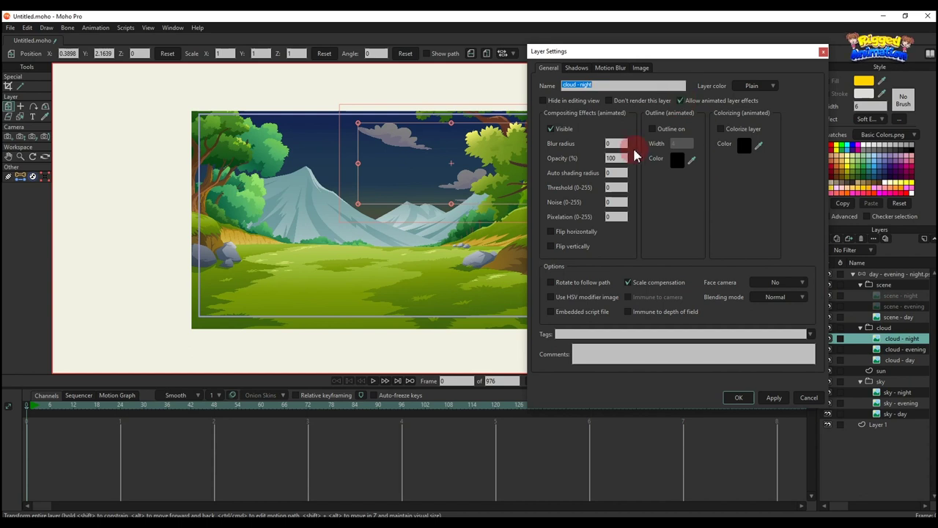
pyautogui.doubleClick(616, 157)
pyautogui.write('0')
pyautogui.click(739, 397)
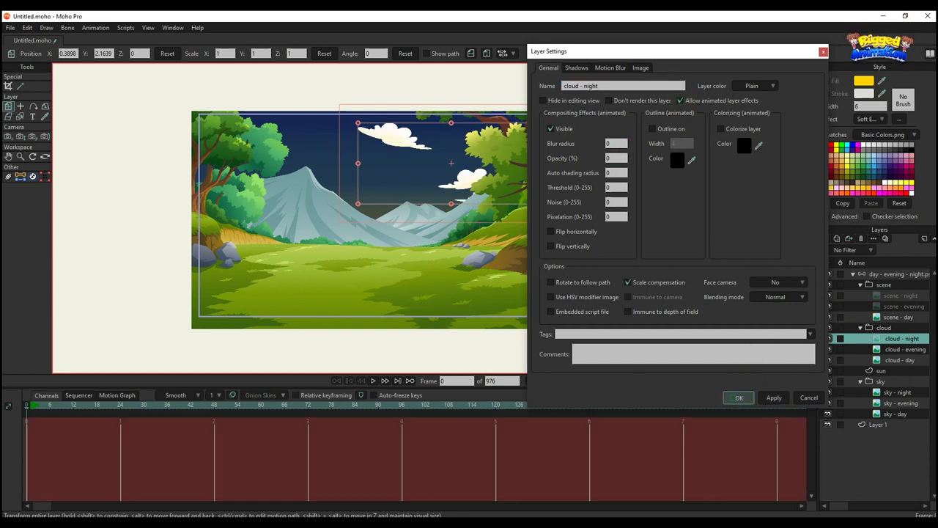
pyautogui.doubleClick(900, 349)
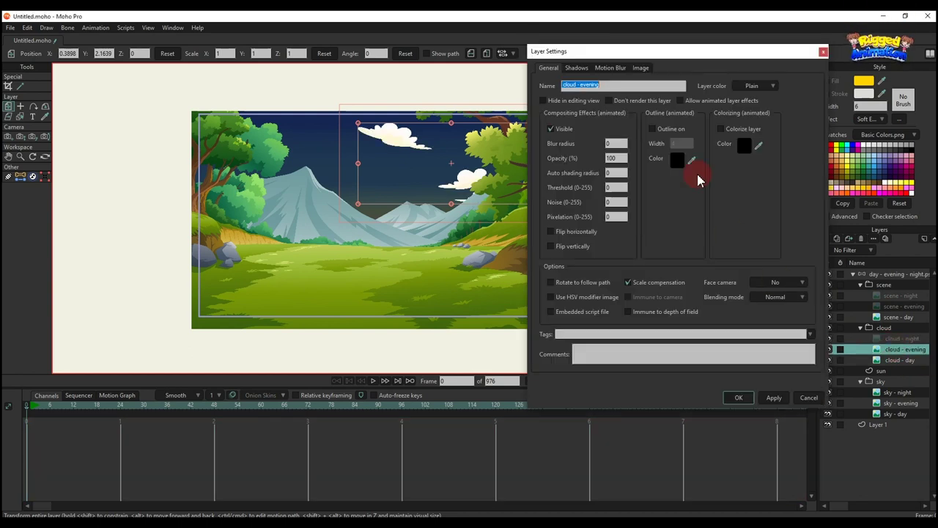
pyautogui.doubleClick(616, 158)
pyautogui.write('0')
pyautogui.click(775, 397)
pyautogui.click(739, 398)
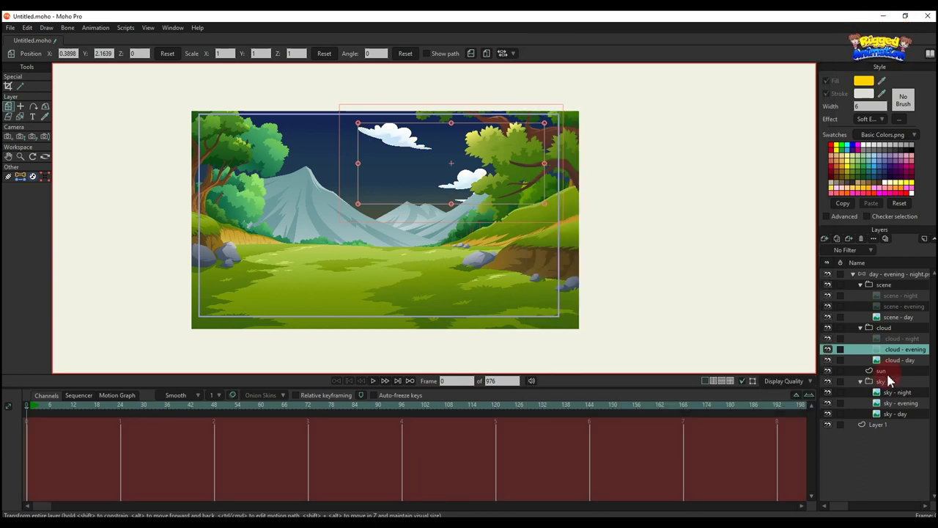
# - Set the opacity of the sky - night and sky - evening layers to 0% at frame 0
pyautogui.doubleClick(895, 394)
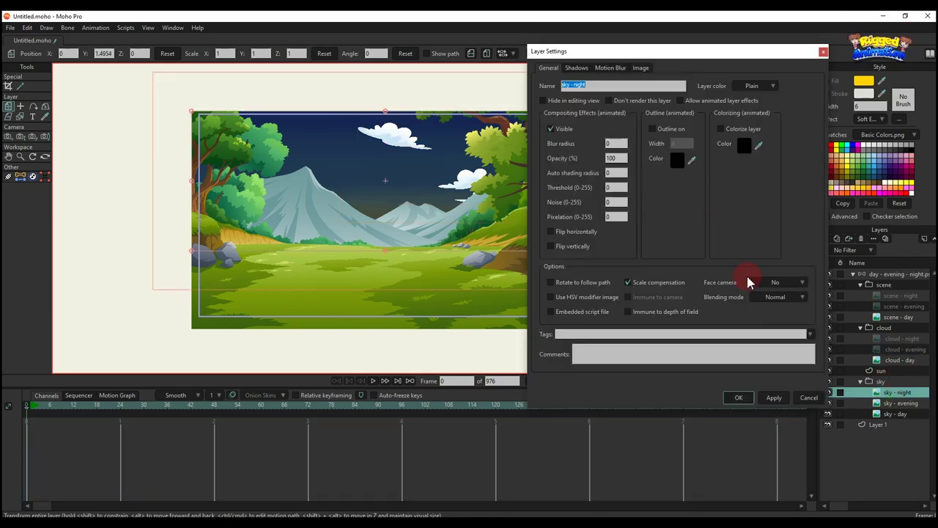
pyautogui.doubleClick(616, 157)
pyautogui.write('0')
pyautogui.click(774, 397)
pyautogui.click(739, 397)
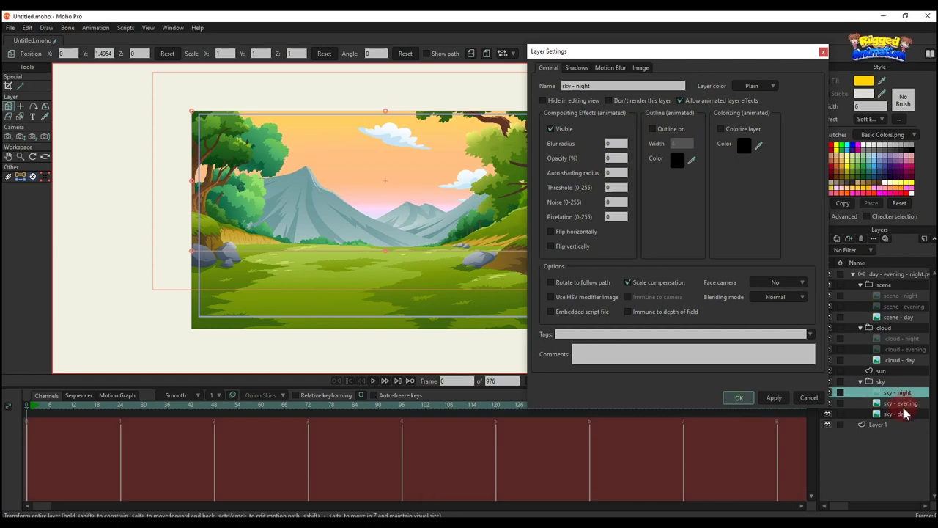
pyautogui.doubleClick(901, 404)
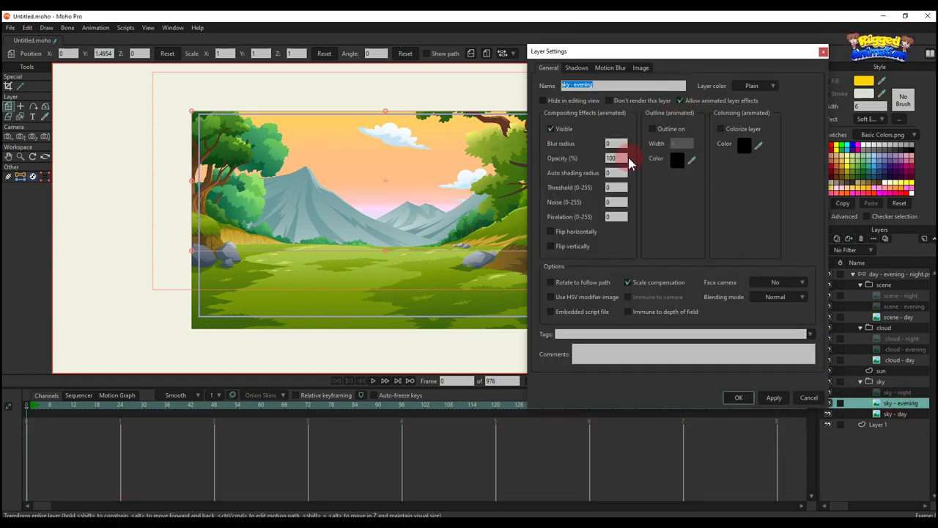
pyautogui.doubleClick(618, 159)
pyautogui.write('0')
pyautogui.click(740, 398)
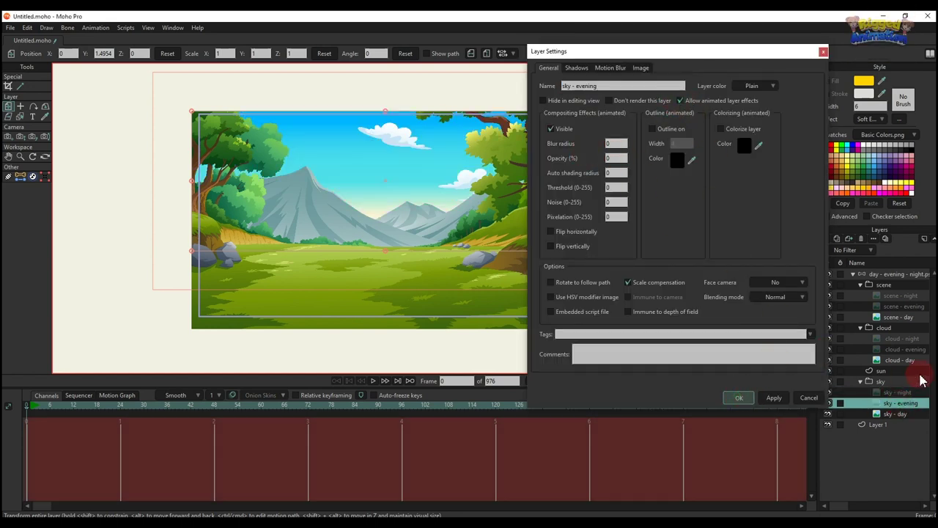
# - On the sun layer, draw a yellow circle partly behind the mountains in the valley between the peaks
pyautogui.click(895, 372)
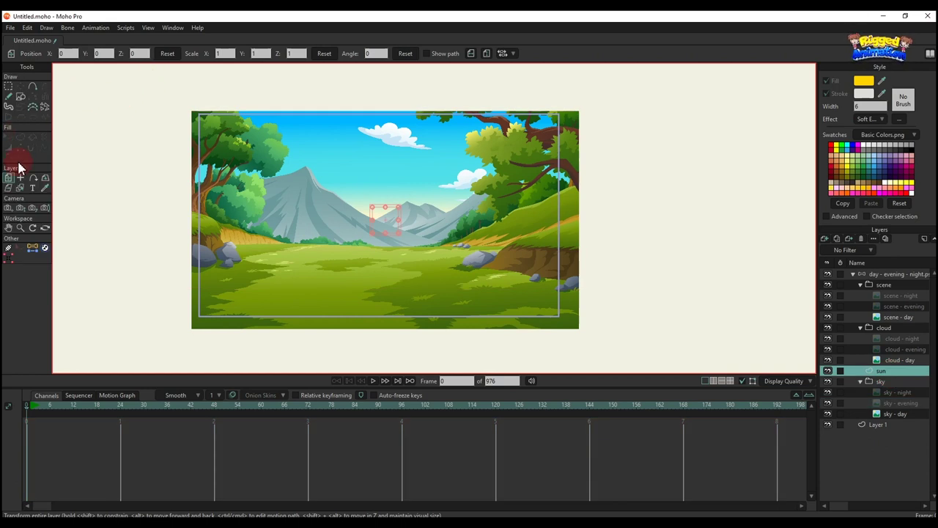
pyautogui.click(21, 96)
pyautogui.scroll(2, 339, 174)
pyautogui.moveTo(385, 215); pyautogui.dragTo(363, 229)
pyautogui.scroll(4, 345, 245)
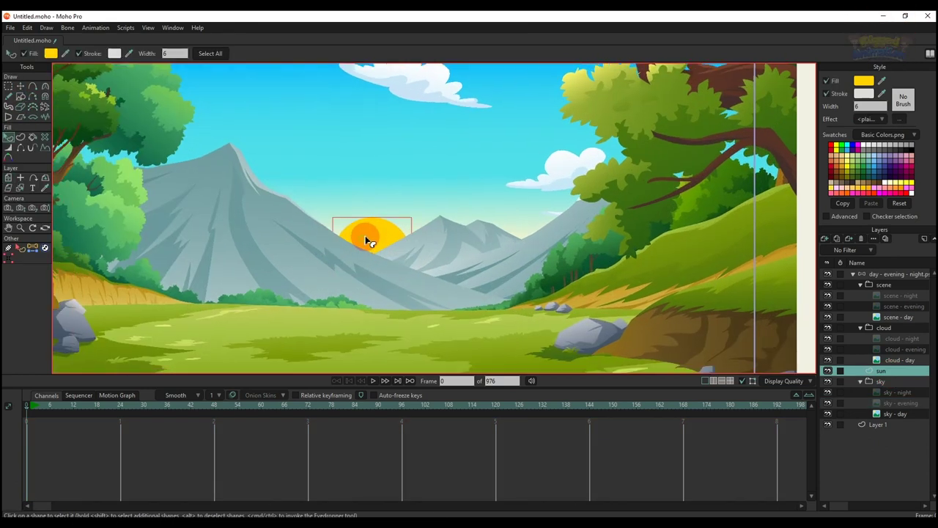
# - Duplicate the sun circle in place and scale the copy up around its centre to form a larger outer circle
pyautogui.press('t')
pyautogui.hotkey('ctrl', 'c')
pyautogui.hotkey('ctrl', 'v')
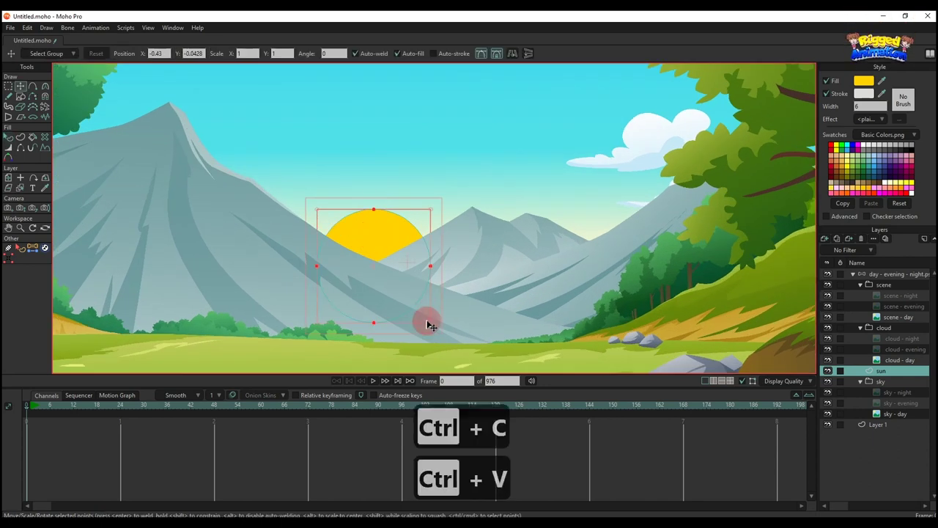
pyautogui.moveTo(433, 324); pyautogui.dragTo(488, 350)
# - Change the fill colour of the larger outer sun circle to pale yellow FFEFA5
pyautogui.press('q')
pyautogui.click(430, 208)
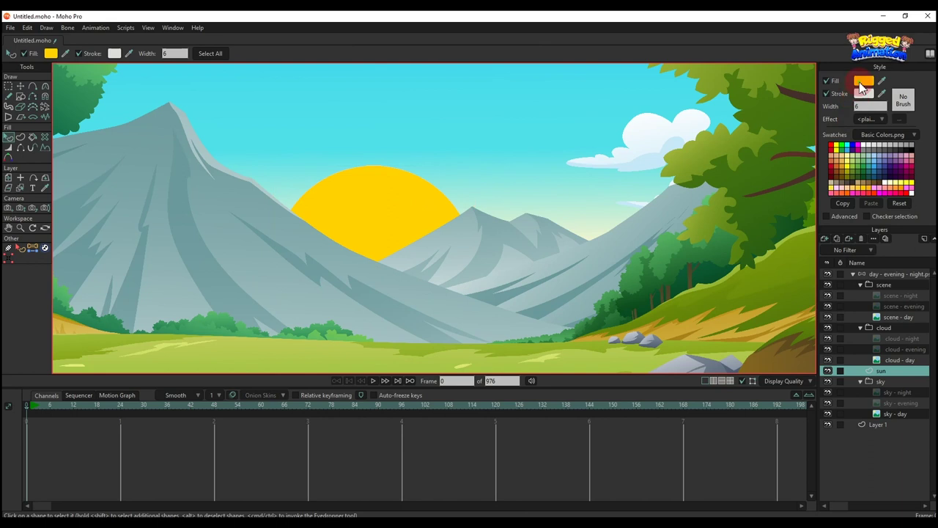
pyautogui.click(863, 81)
pyautogui.moveTo(756, 132); pyautogui.dragTo(744, 110)
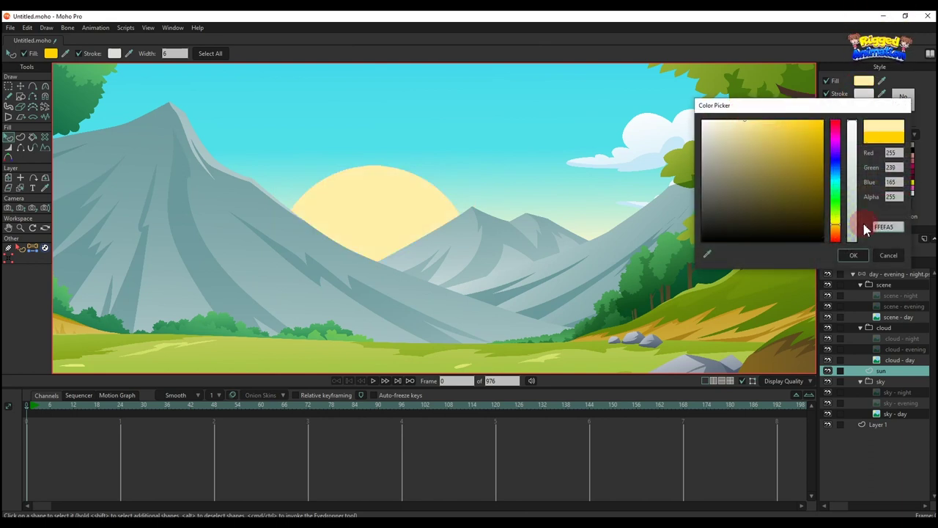
pyautogui.click(854, 256)
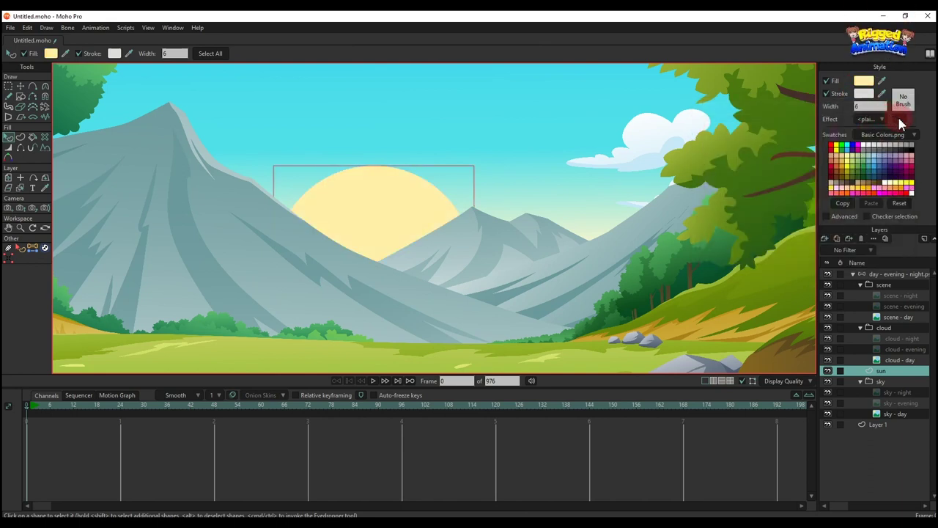
# - Apply a Soft Edge effect with a blur radius of 60 to the outer sun circle and lower it behind the inner circle
pyautogui.click(881, 119)
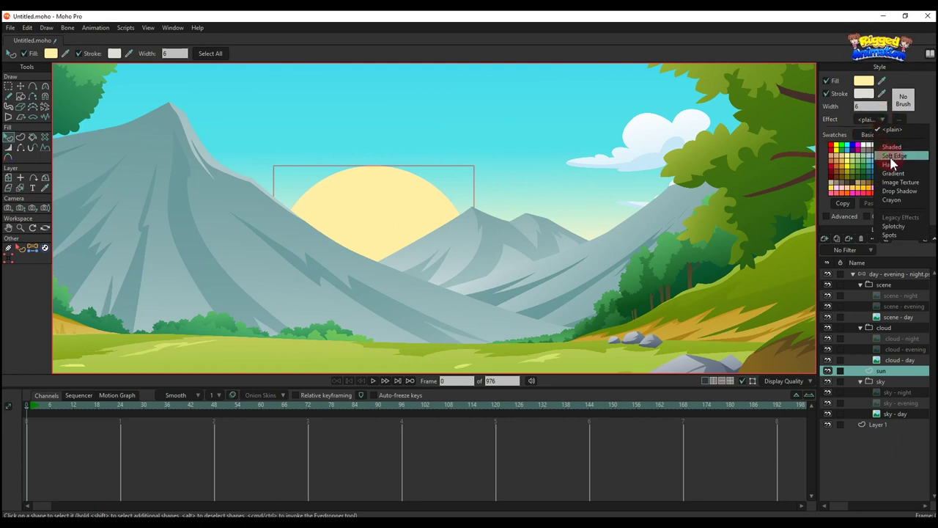
pyautogui.click(890, 159)
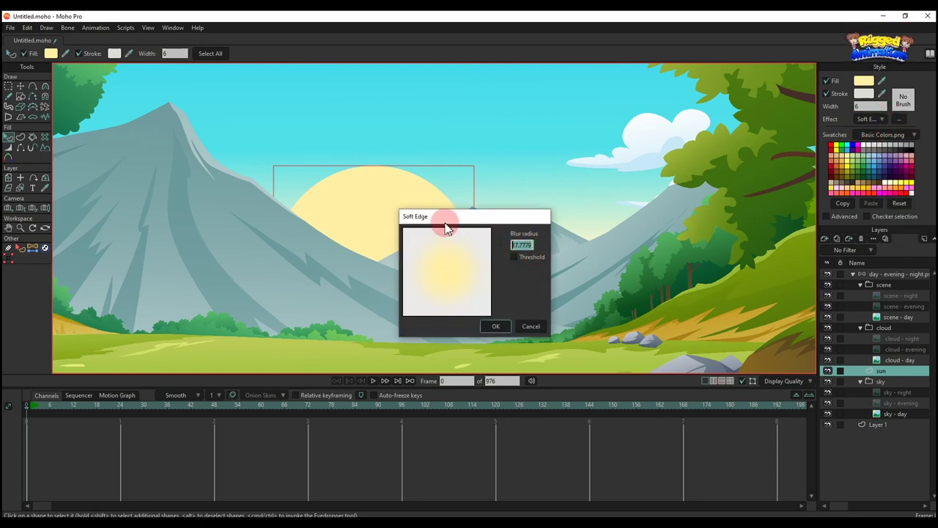
pyautogui.write('60')
pyautogui.click(501, 329)
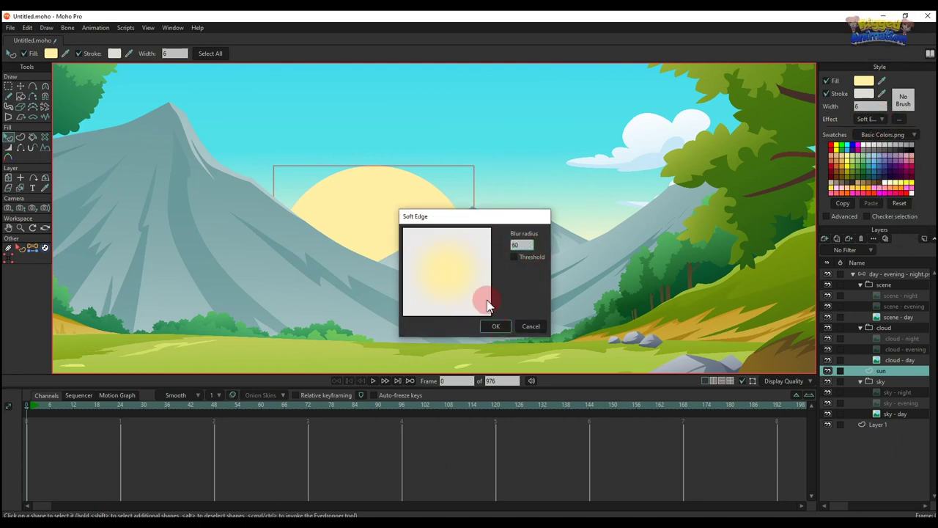
pyautogui.hotkey('alt', 'Down')
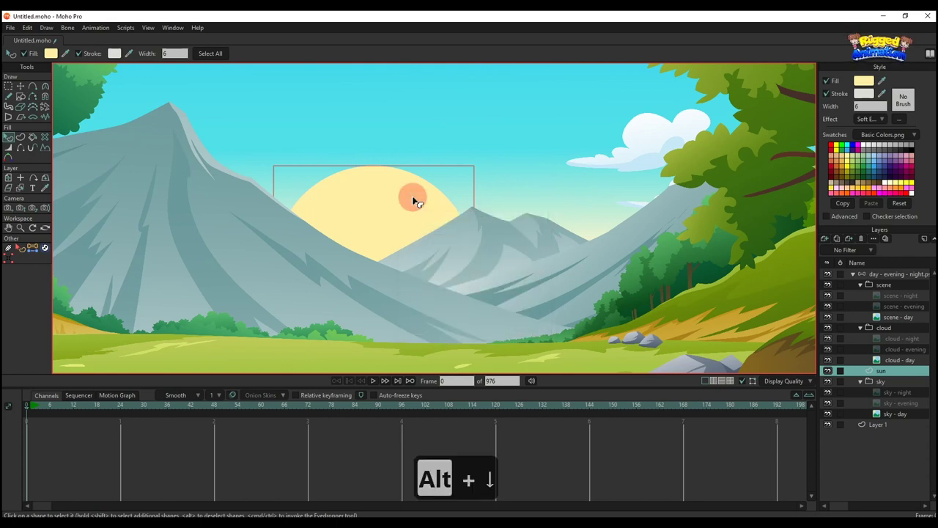
# - Turn off the stroke of the inner sun circle and apply a Soft Edge effect with a blur radius of 10
pyautogui.click(385, 193)
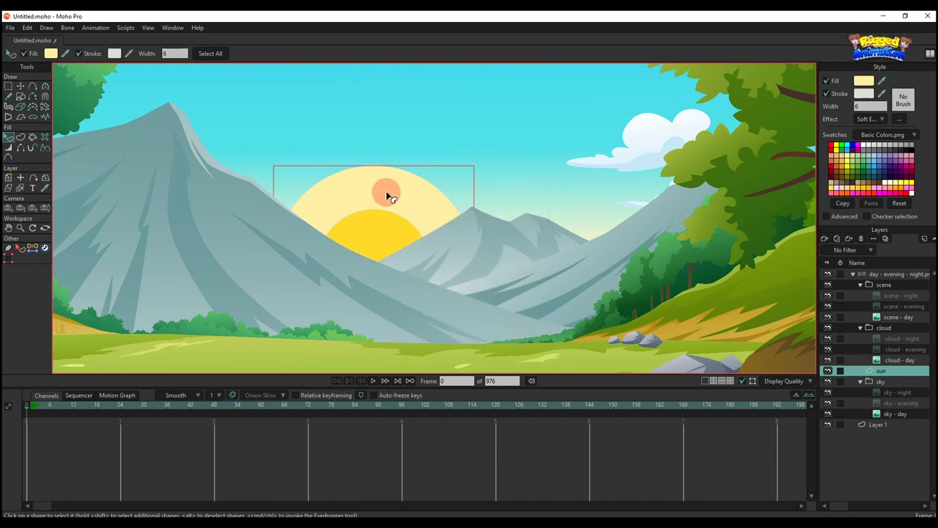
pyautogui.click(400, 237)
pyautogui.click(827, 95)
pyautogui.click(873, 119)
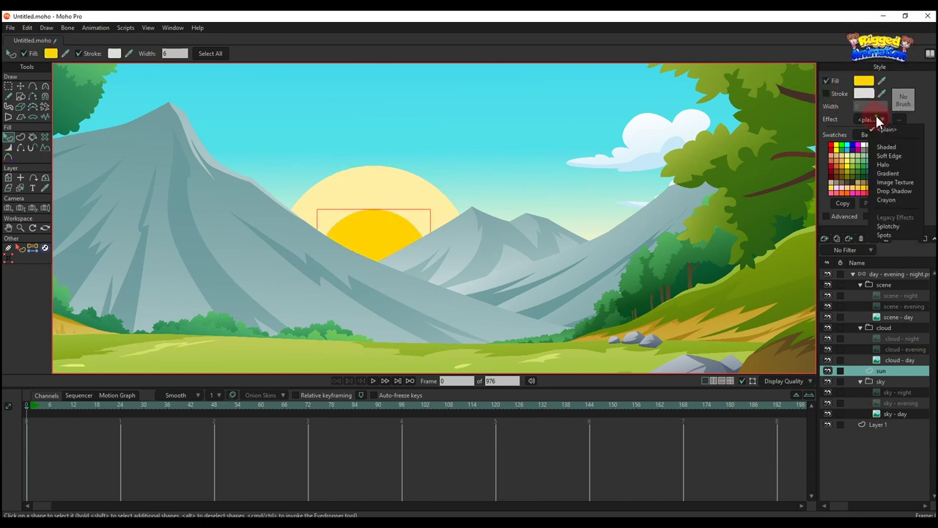
pyautogui.click(888, 157)
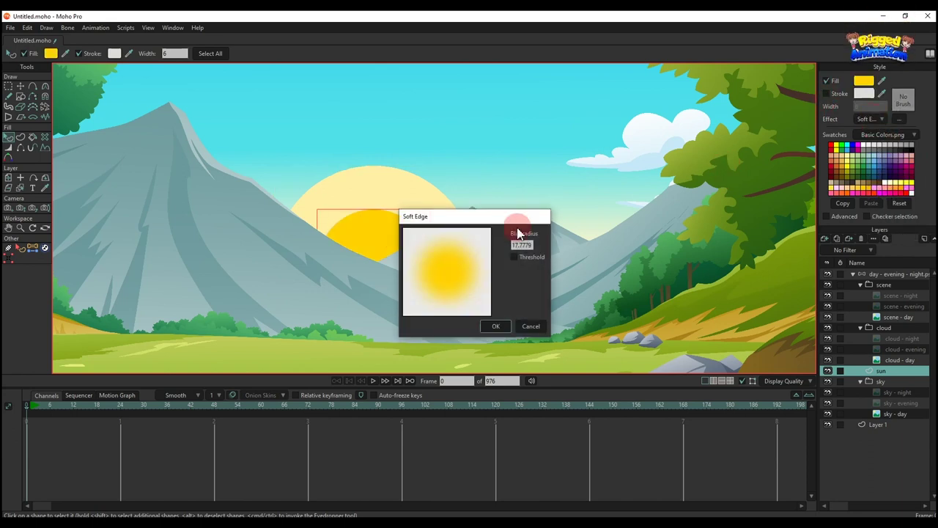
pyautogui.doubleClick(522, 245)
pyautogui.write('10')
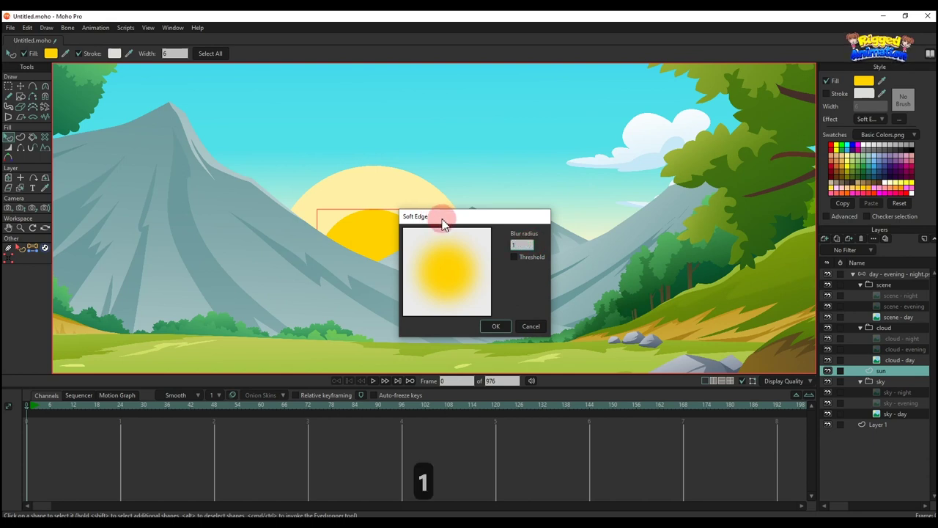
pyautogui.click(498, 327)
# - Render a preview of the current frame to check the sun's glow
pyautogui.scroll(-5, 569, 272)
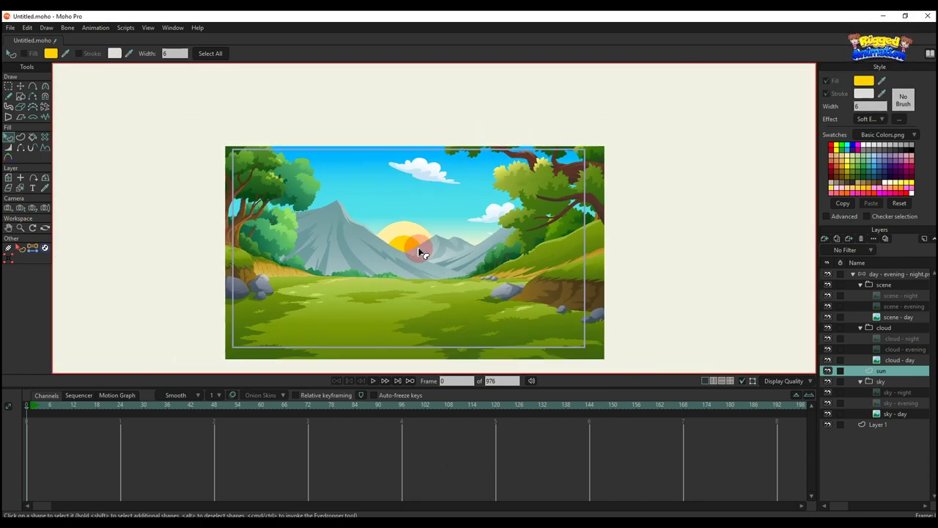
pyautogui.hotkey('ctrl', 'r')
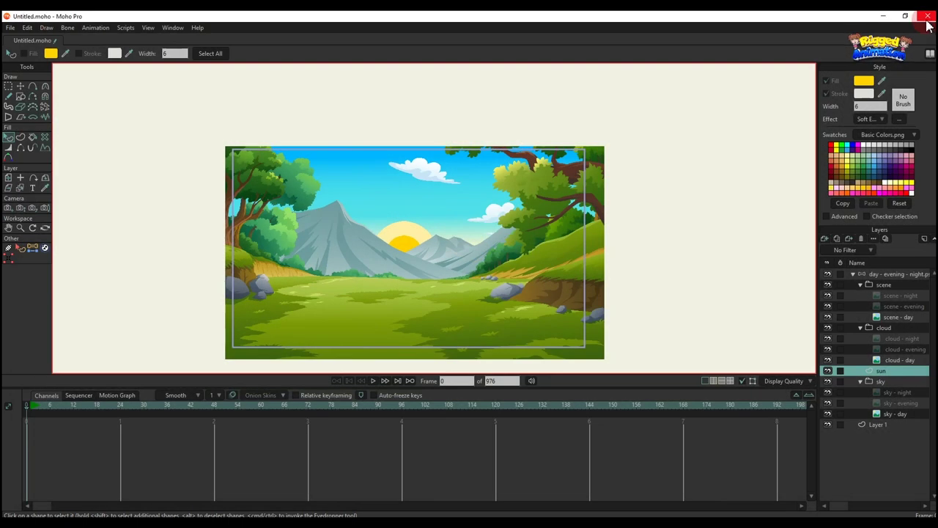
# - Add an upright bone in the empty area beside the landscape and set its bone strength to 0
pyautogui.press('a')
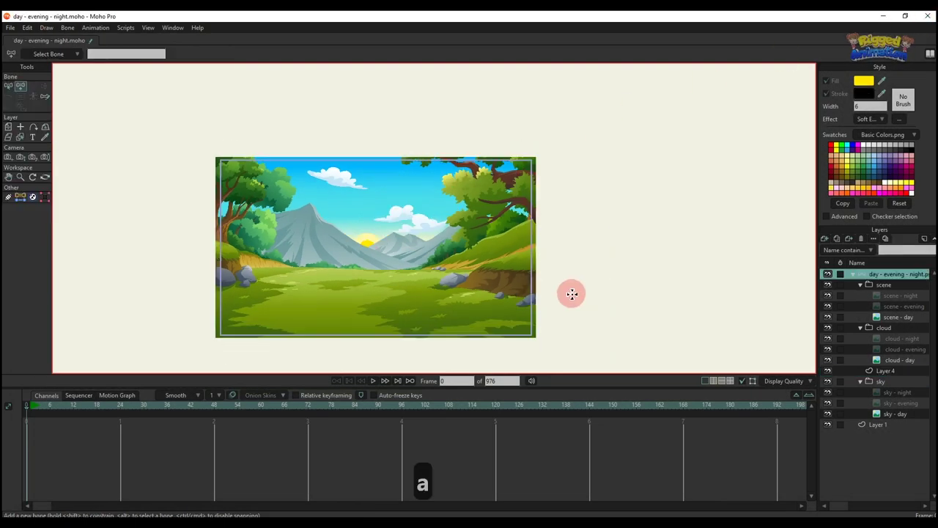
pyautogui.moveTo(577, 297); pyautogui.dragTo(576, 221)
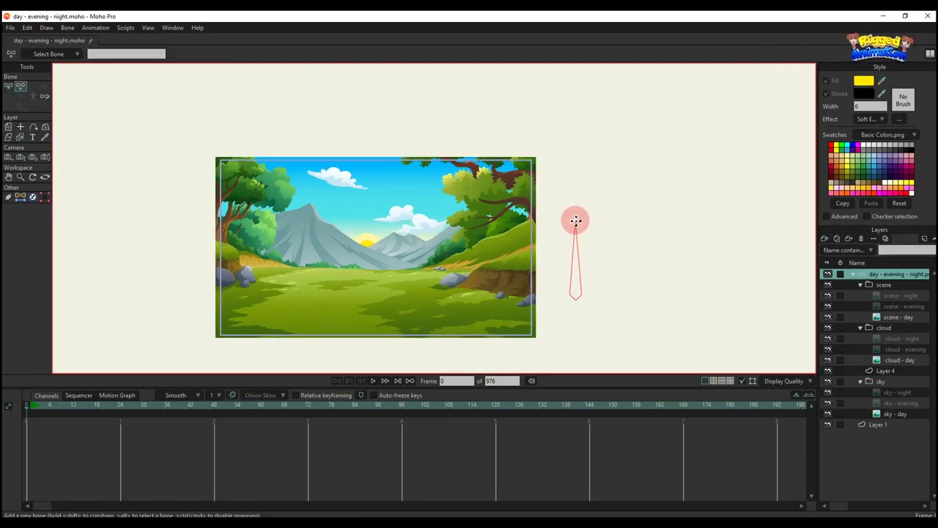
pyautogui.press('s')
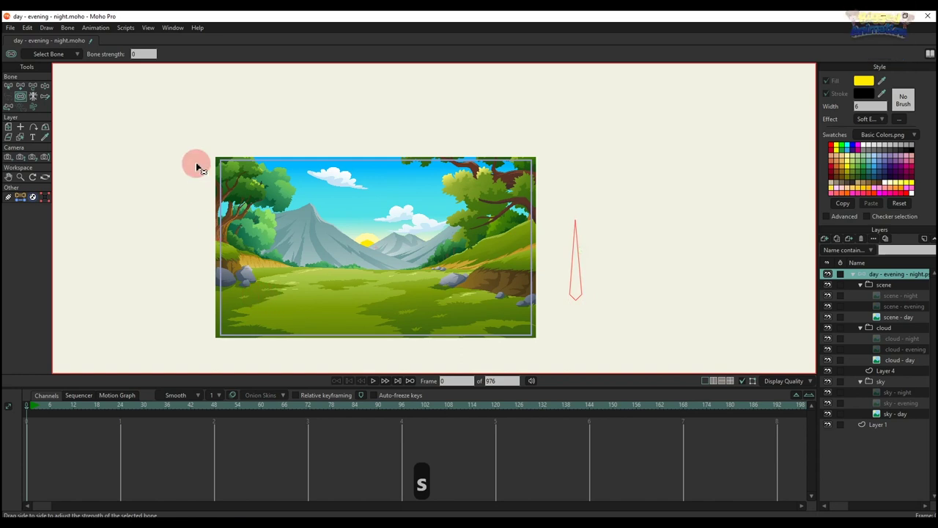
# - Name the new bone "day / evening / night" and show its label
pyautogui.press('b')
pyautogui.click(174, 54)
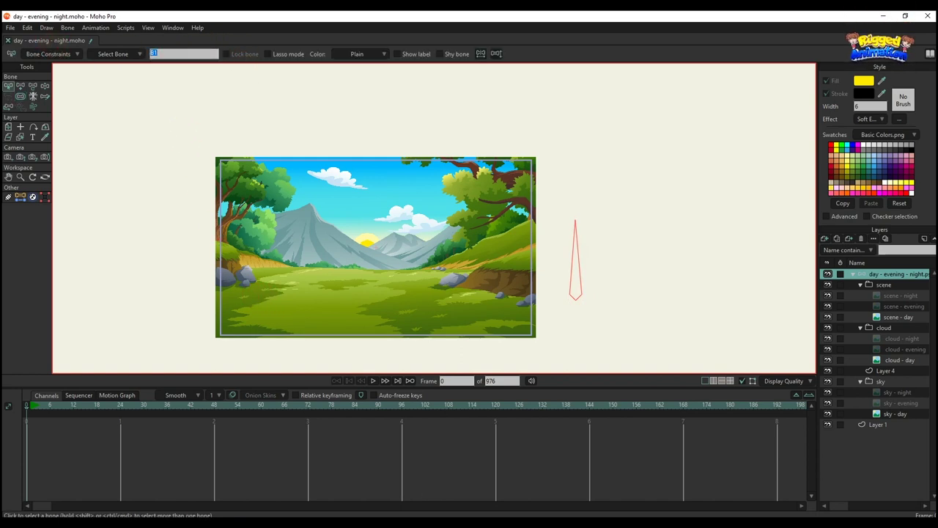
pyautogui.write('day / ')
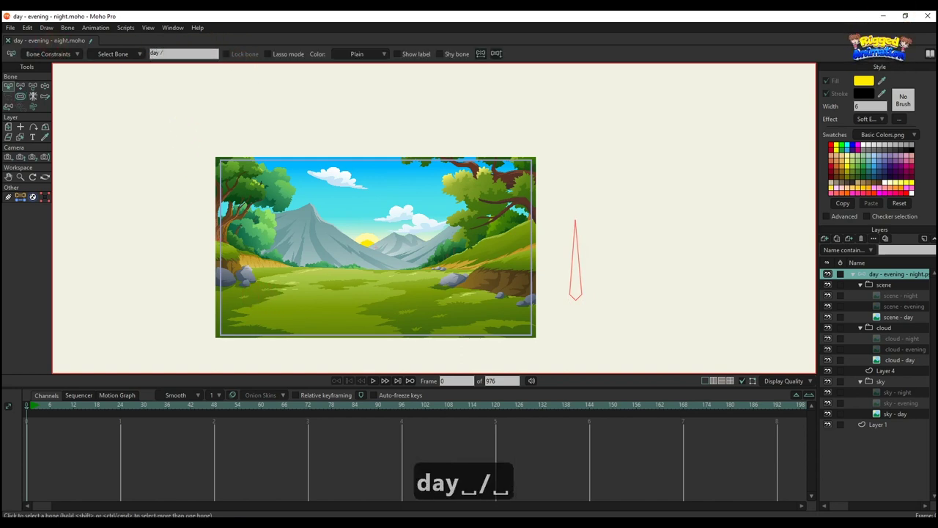
pyautogui.write('evening')
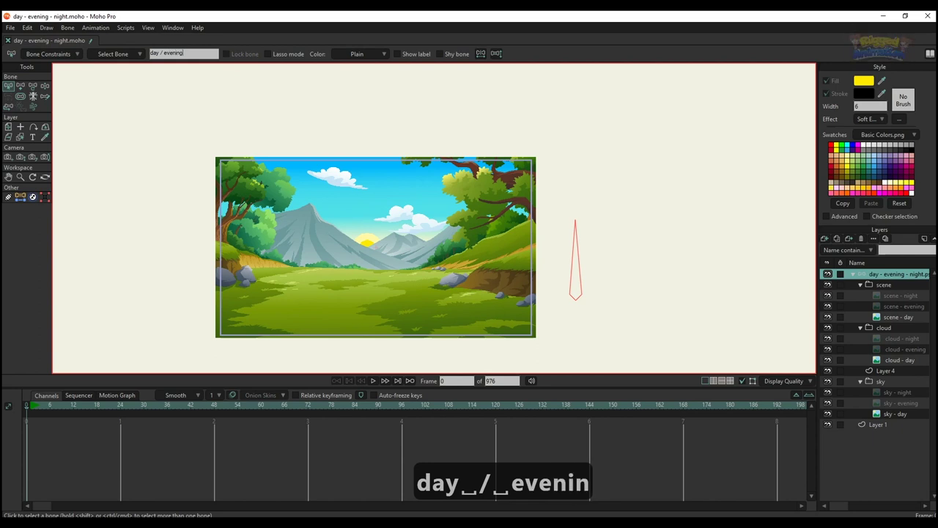
pyautogui.write(' / nig')
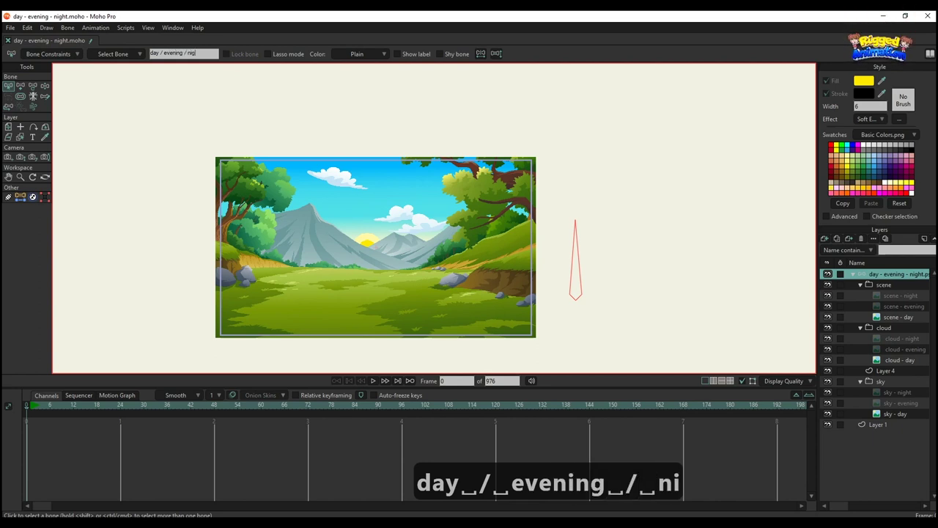
pyautogui.write('ht')
pyautogui.press('Return')
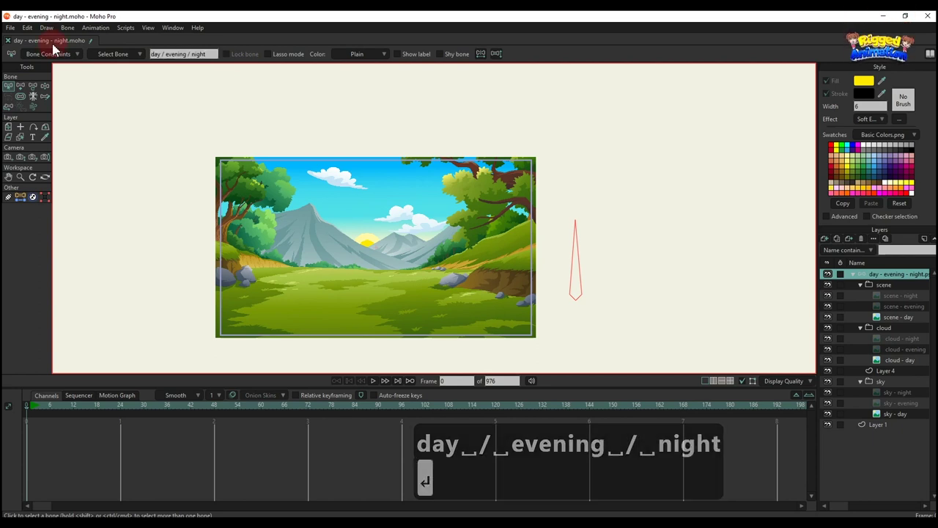
pyautogui.click(399, 54)
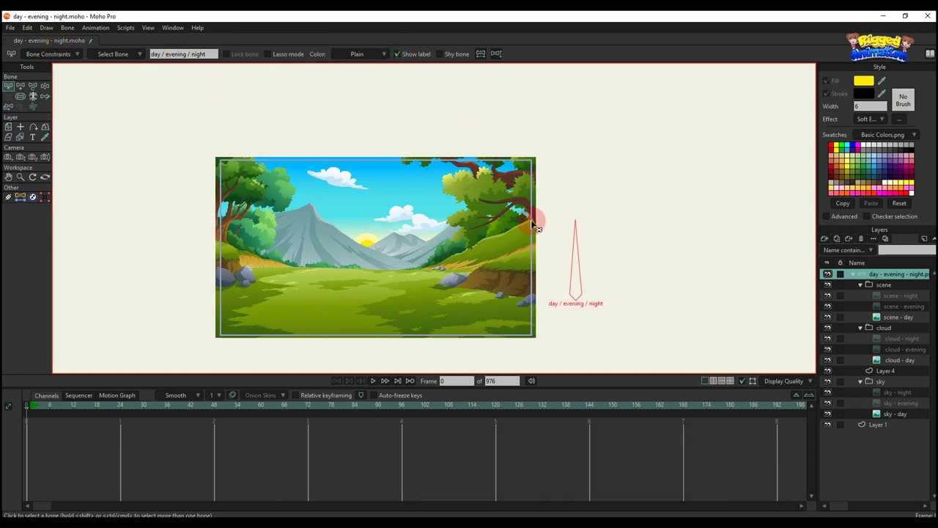
# - Enable angle constraints on the day / evening / night bone with a minimum of -90 and a maximum of 0 degrees
pyautogui.scroll(-1, 507, 241)
pyautogui.click(32, 58)
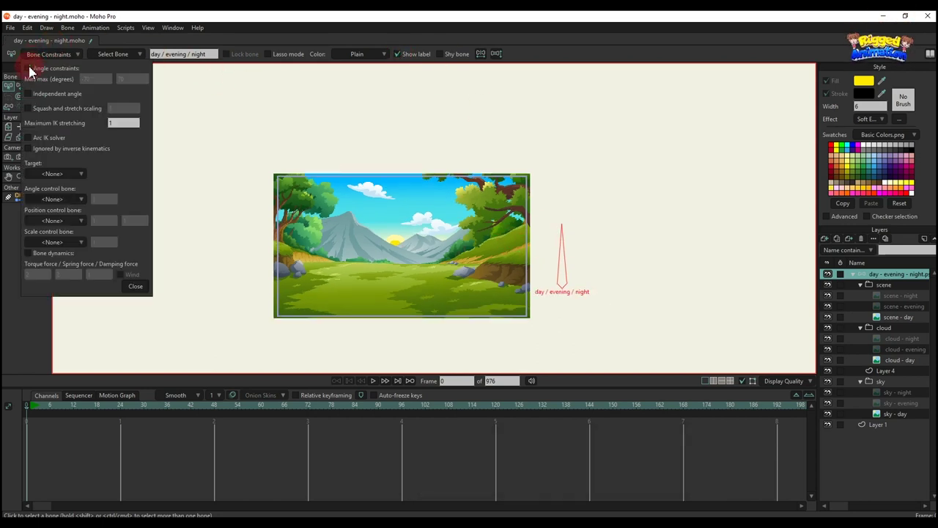
pyautogui.click(28, 69)
pyautogui.click(85, 79)
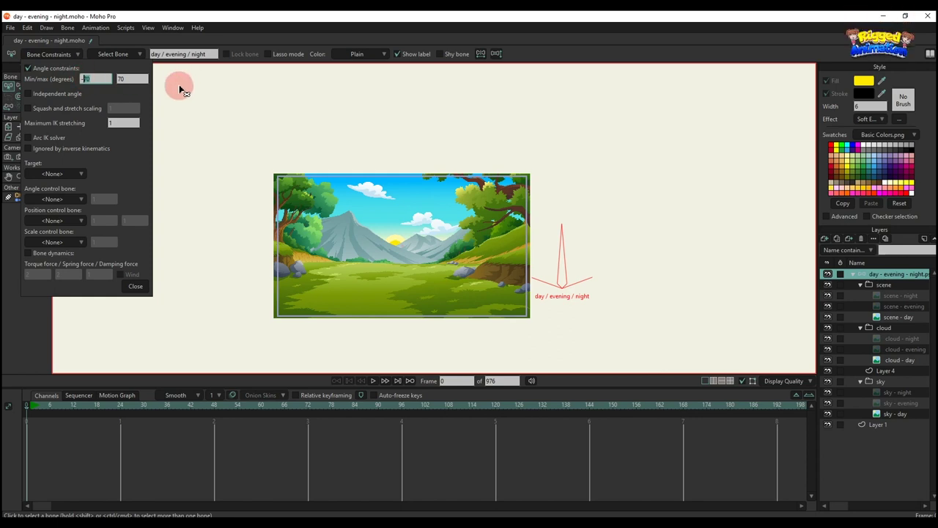
pyautogui.write('90')
pyautogui.doubleClick(130, 78)
pyautogui.write('0')
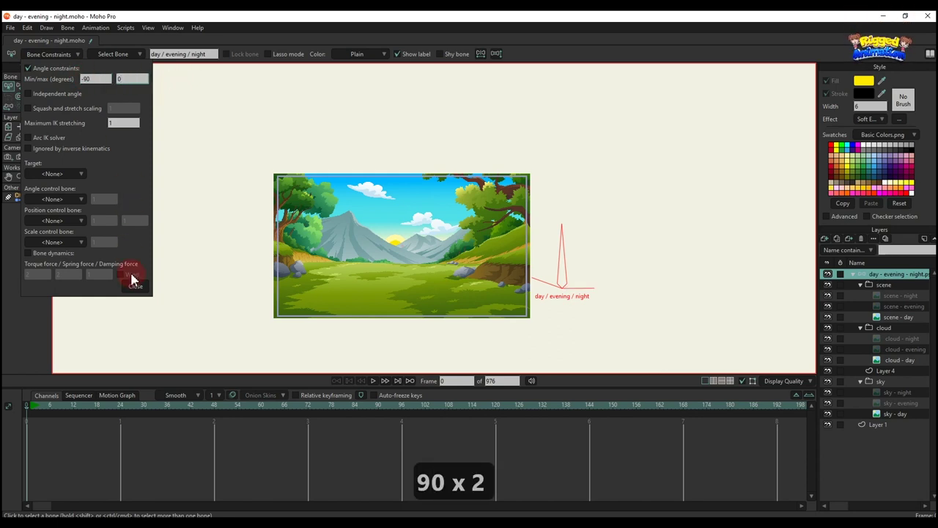
pyautogui.click(133, 280)
# - Create a smart bone action for the day / evening / night bone and rotate the bone clockwise to horizontal at frame 48
pyautogui.scroll(2, 546, 290)
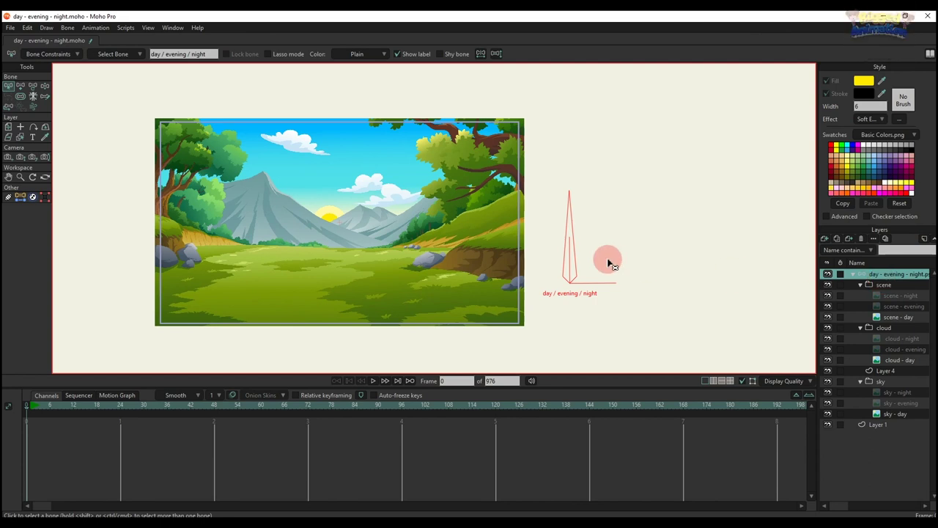
pyautogui.hotkey('ctrl', 'k')
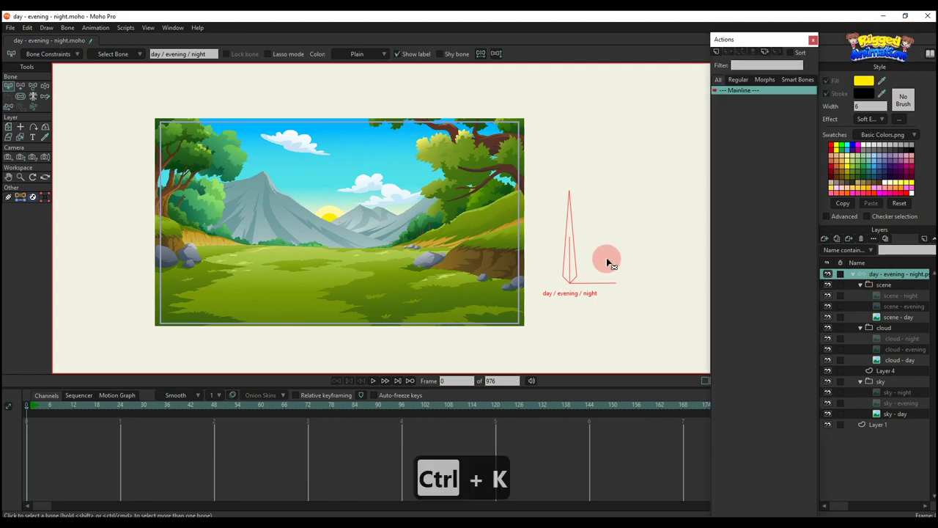
pyautogui.click(716, 52)
pyautogui.click(474, 301)
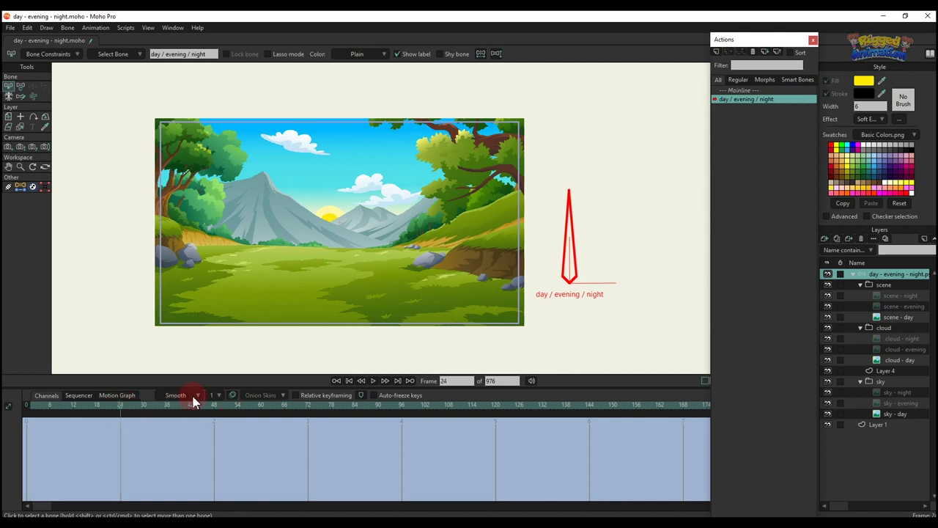
pyautogui.press('t')
pyautogui.moveTo(561, 241); pyautogui.dragTo(643, 348)
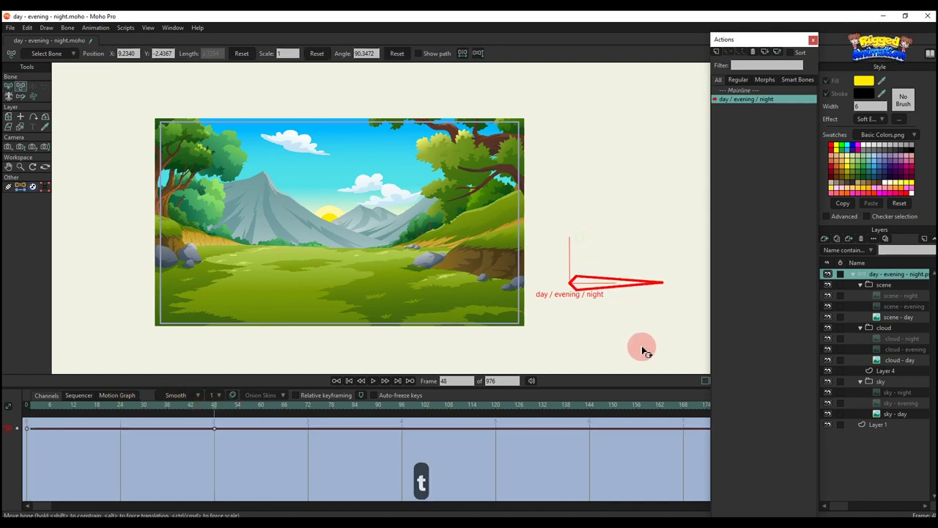
# - At frame 24 of the smart bone action, set the sky - evening layer's opacity to 100%
pyautogui.click(121, 411)
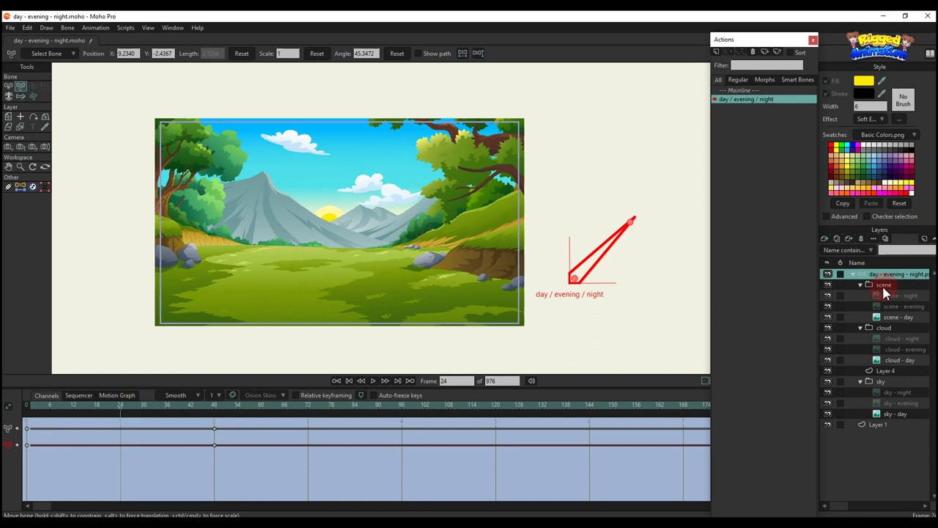
pyautogui.doubleClick(894, 409)
pyautogui.write('100')
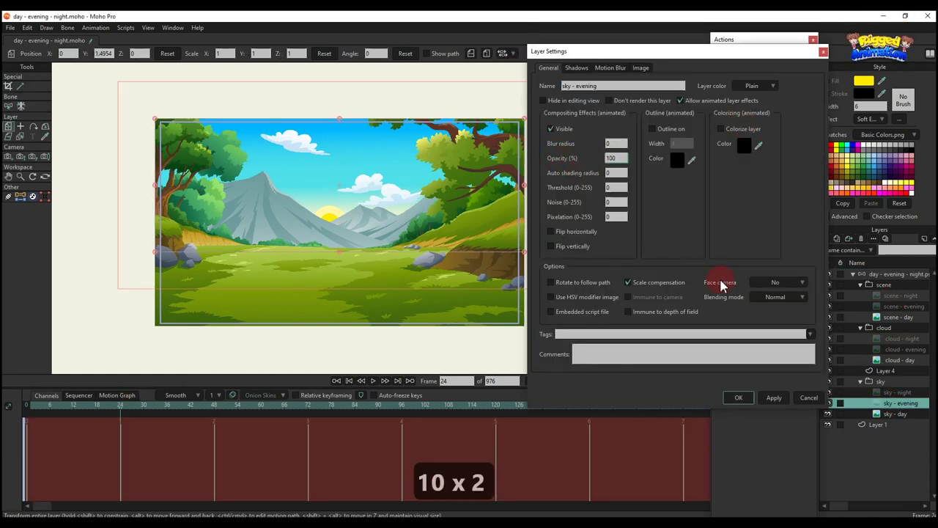
pyautogui.click(774, 399)
pyautogui.click(737, 397)
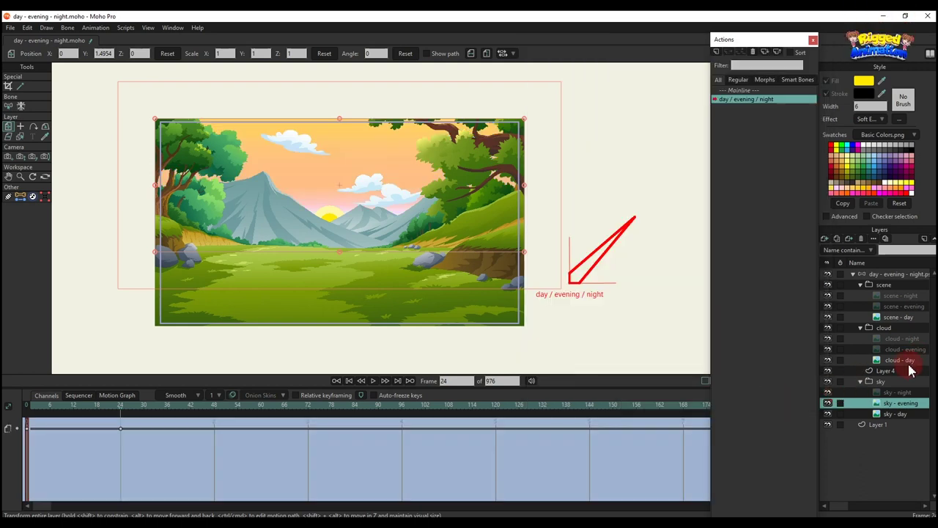
# - Set the cloud - evening layer's opacity to 100% at frame 24 of the action
pyautogui.doubleClick(900, 350)
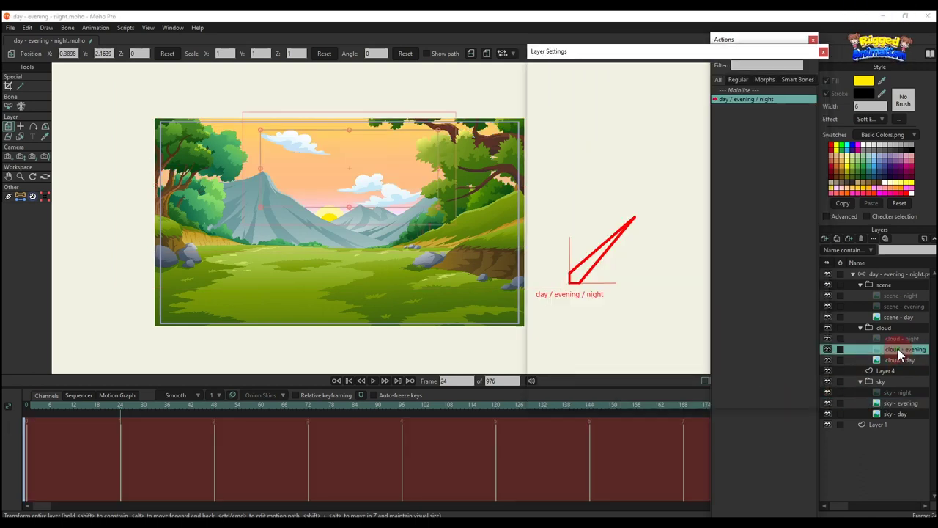
pyautogui.doubleClick(614, 158)
pyautogui.write('100')
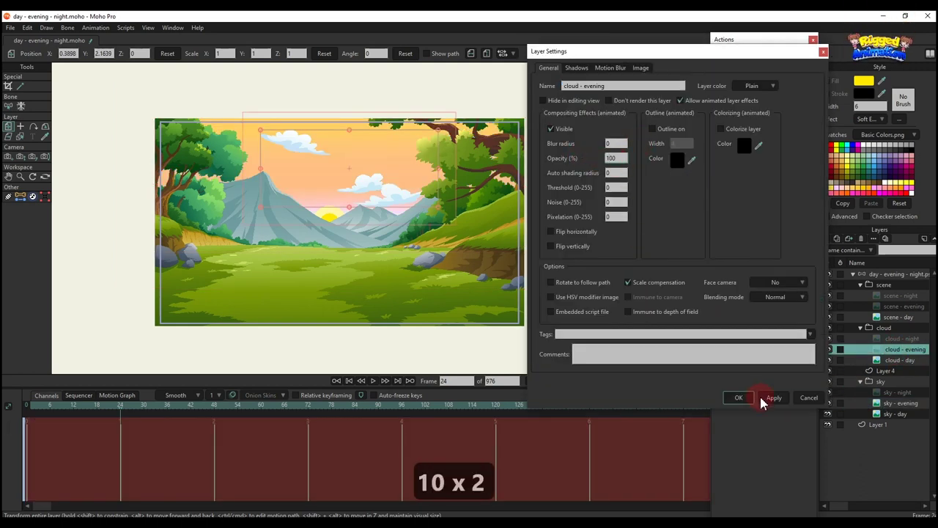
pyautogui.click(739, 398)
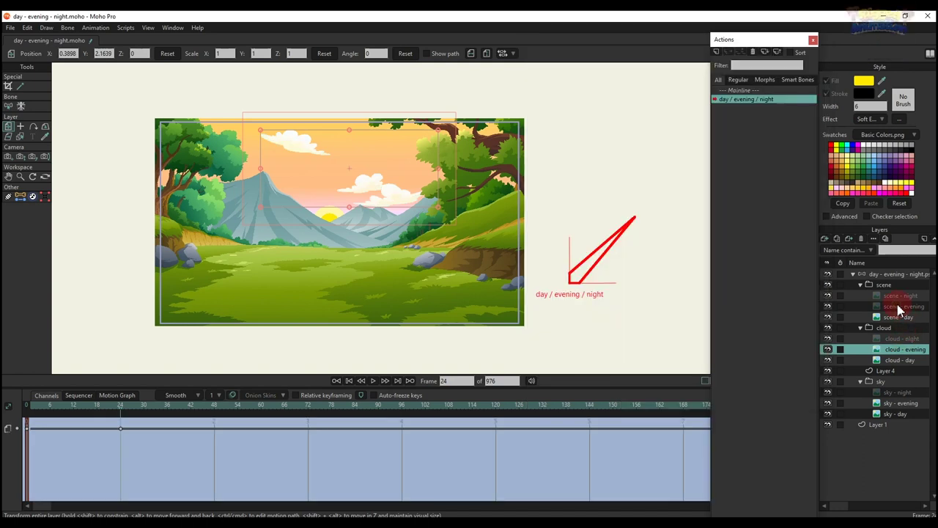
# - Set the scene - evening layer's opacity to 100% at frame 24 of the smart bone action
pyautogui.doubleClick(901, 311)
pyautogui.doubleClick(610, 158)
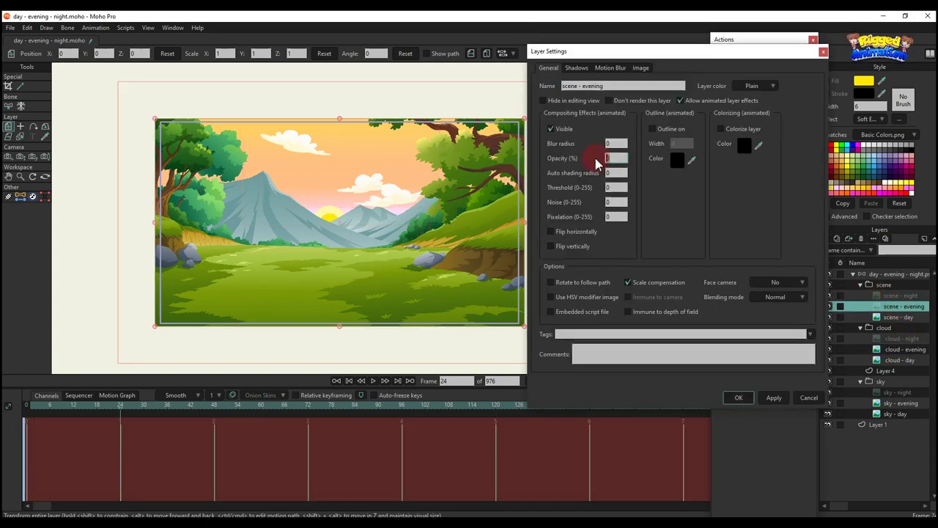
pyautogui.write('100')
pyautogui.click(774, 398)
pyautogui.click(739, 398)
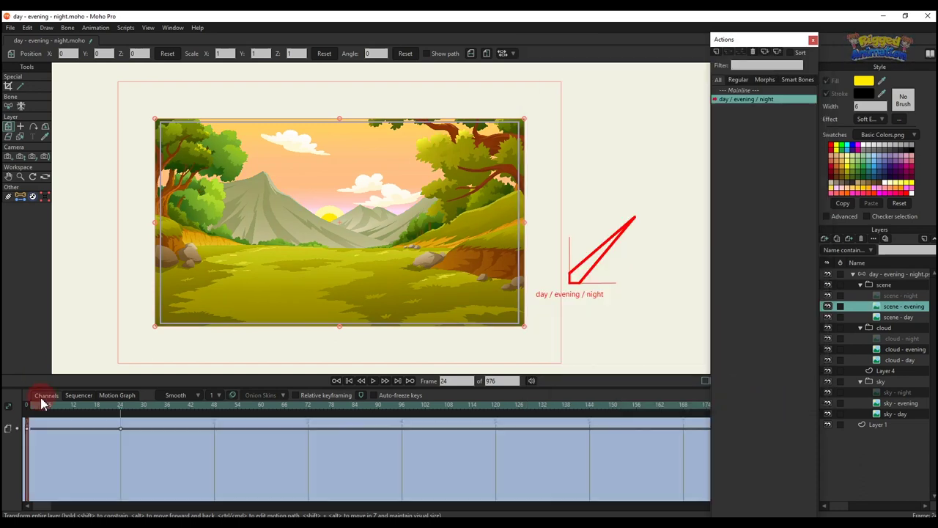
# - Step back and forth through the action's frames from frame 0 to examine the day-to-evening transition
pyautogui.click(30, 408)
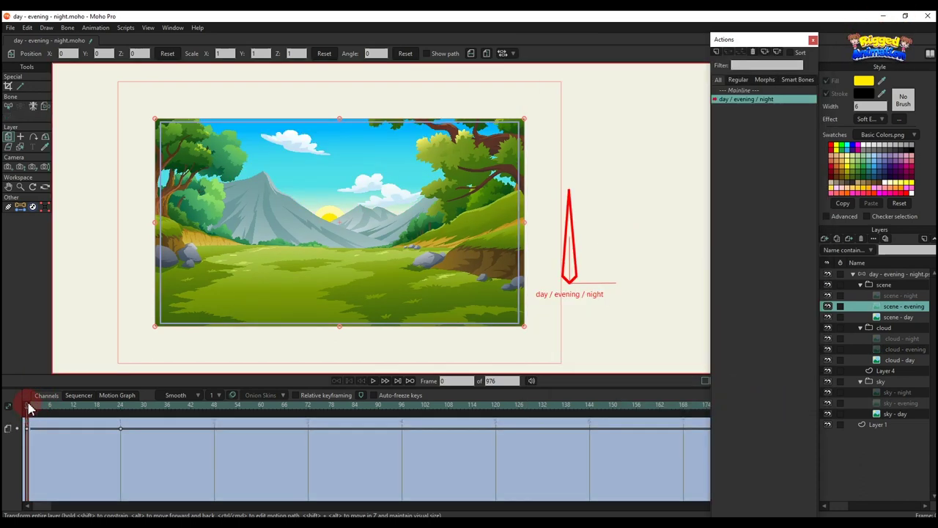
pyautogui.press('Right')
pyautogui.press('Right')
pyautogui.press('Right')
pyautogui.press('Right')
pyautogui.press('Right')
pyautogui.press('Right')
pyautogui.press('Right')
pyautogui.press('Right')
pyautogui.press('Right')
pyautogui.press('Right')
pyautogui.press('Right')
pyautogui.press('Right')
pyautogui.press('Right')
pyautogui.press('Right')
pyautogui.press('Right')
pyautogui.press('Right')
pyautogui.press('Right')
pyautogui.press('Right')
pyautogui.press('Right')
pyautogui.press('Right')
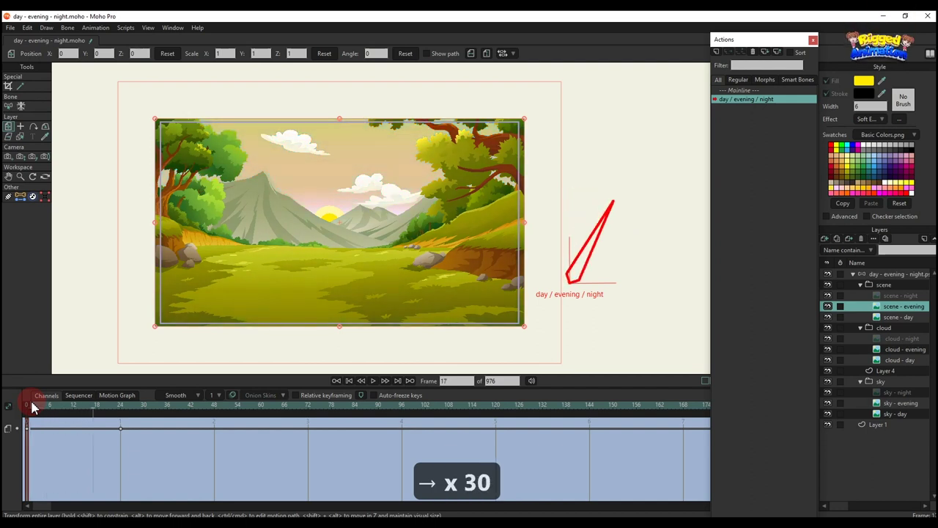
pyautogui.press('Left')
pyautogui.press('Left')
pyautogui.press('Left')
pyautogui.press('Left')
pyautogui.press('Left')
pyautogui.press('Left')
pyautogui.press('Left')
pyautogui.press('Left')
pyautogui.press('Left')
pyautogui.press('Left')
pyautogui.press('Left')
pyautogui.press('Left')
pyautogui.press('Left')
pyautogui.press('Left')
pyautogui.press('Left')
pyautogui.press('Left')
pyautogui.press('Left')
pyautogui.press('Left')
pyautogui.press('Left')
pyautogui.press('Left')
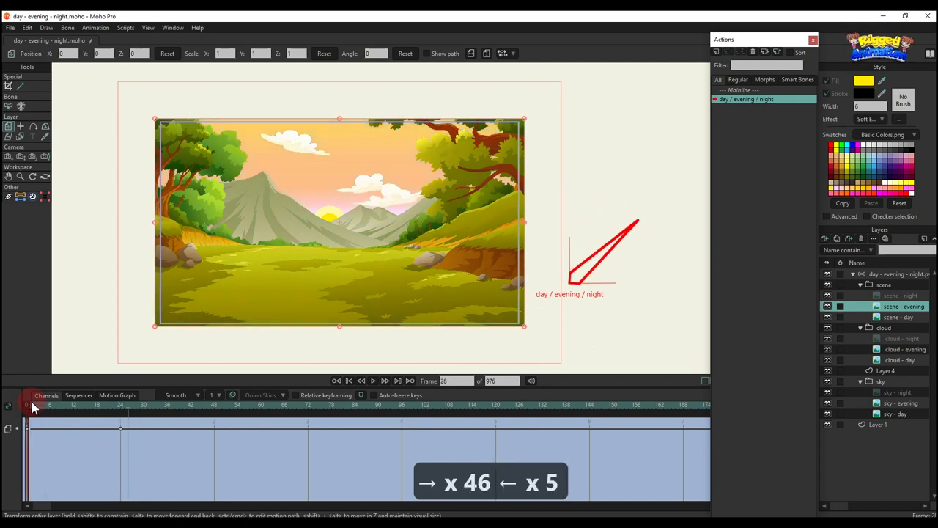
pyautogui.press('Left')
pyautogui.press('Left')
pyautogui.press('Left')
pyautogui.press('Left')
pyautogui.press('Left')
pyautogui.press('Left')
pyautogui.press('Left')
pyautogui.press('Left')
pyautogui.press('Left')
pyautogui.press('Left')
pyautogui.press('Left')
pyautogui.press('Left')
pyautogui.press('Right')
pyautogui.press('Right')
pyautogui.press('Right')
pyautogui.press('Right')
pyautogui.press('Right')
pyautogui.press('Right')
pyautogui.press('Right')
pyautogui.press('Right')
pyautogui.press('Right')
pyautogui.press('Right')
pyautogui.press('Right')
pyautogui.press('Right')
pyautogui.press('Right')
pyautogui.press('Right')
pyautogui.press('Right')
pyautogui.press('Right')
pyautogui.press('Right')
pyautogui.press('Right')
pyautogui.press('Right')
pyautogui.press('Right')
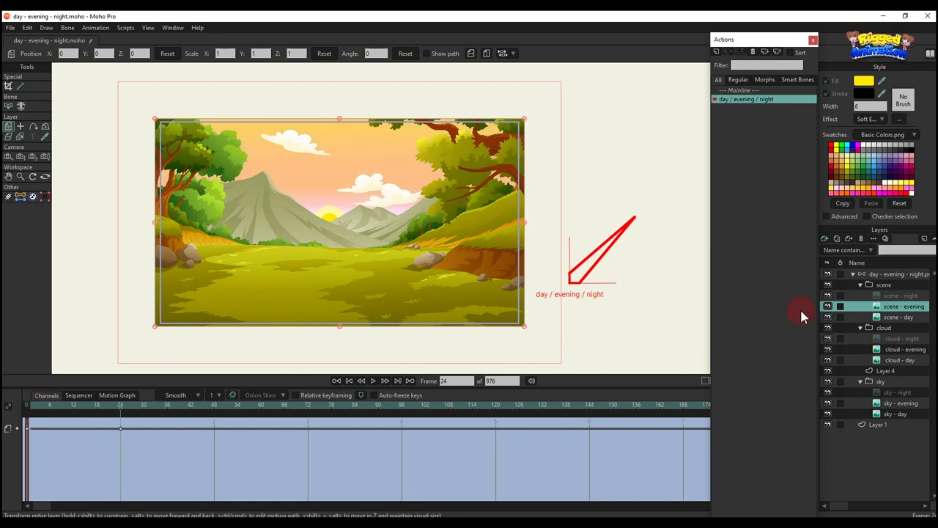
# - At frame 48 of the smart bone action, set the scene - night layer's opacity to 100%
pyautogui.click(209, 400)
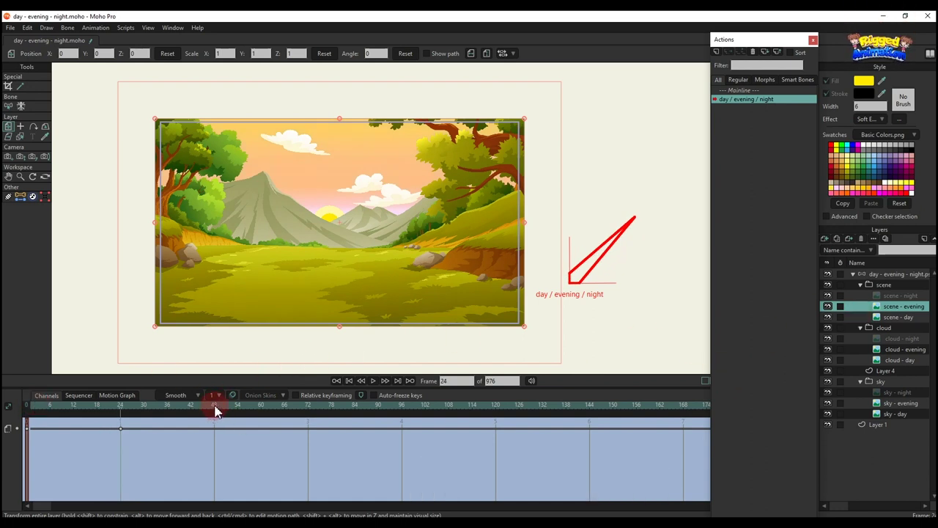
pyautogui.click(215, 409)
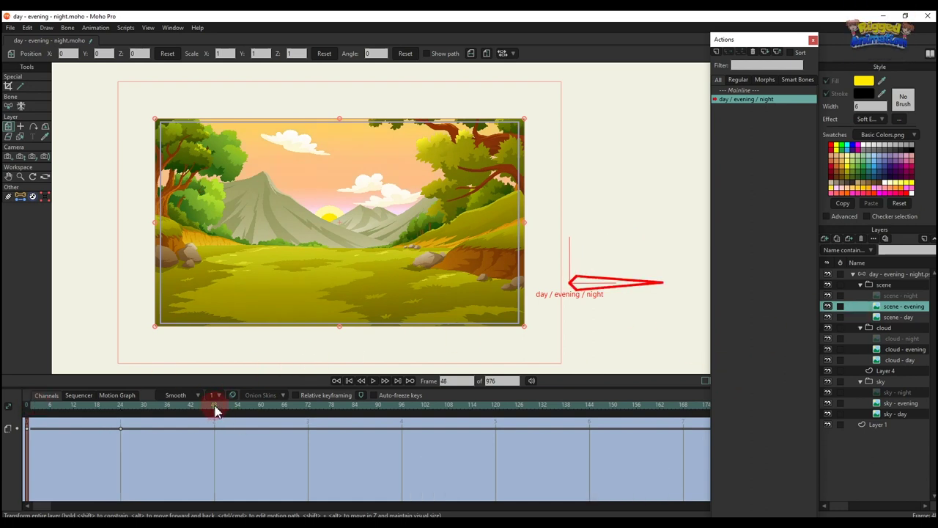
pyautogui.doubleClick(896, 296)
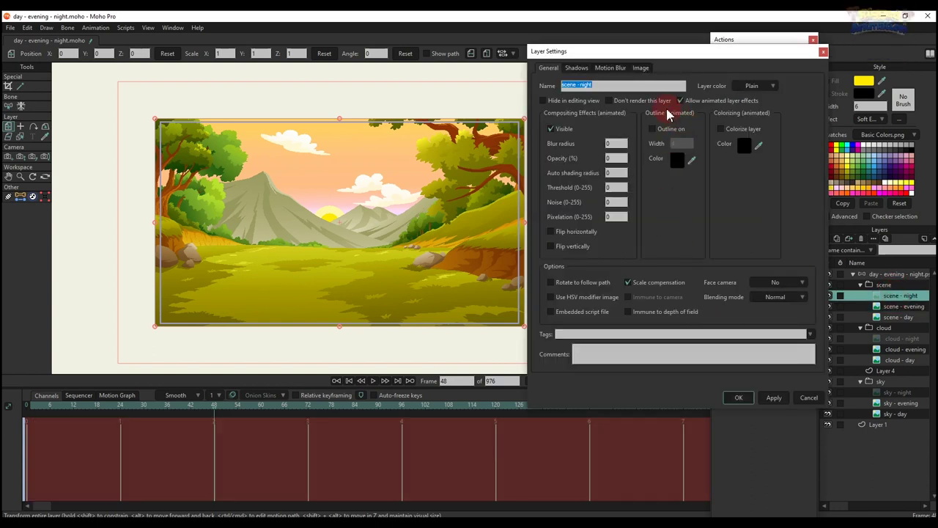
pyautogui.click(616, 159)
pyautogui.write('100')
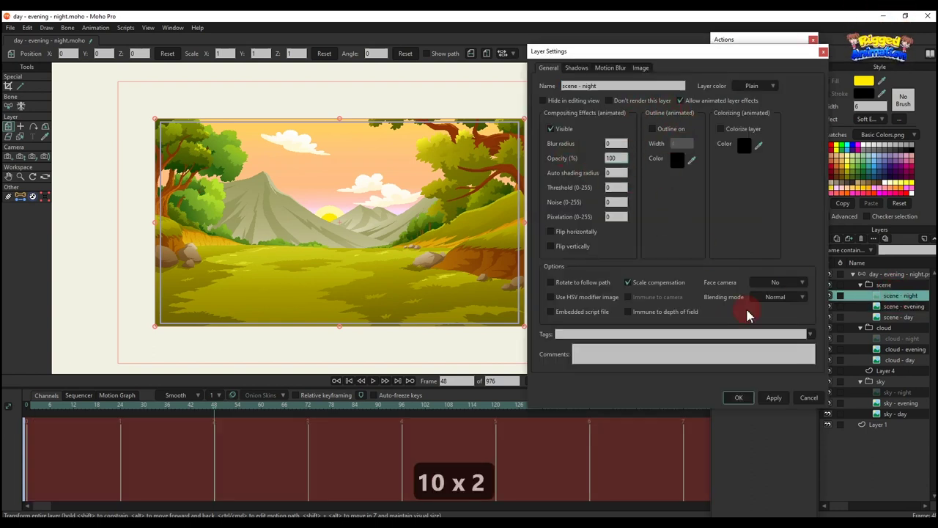
pyautogui.click(738, 397)
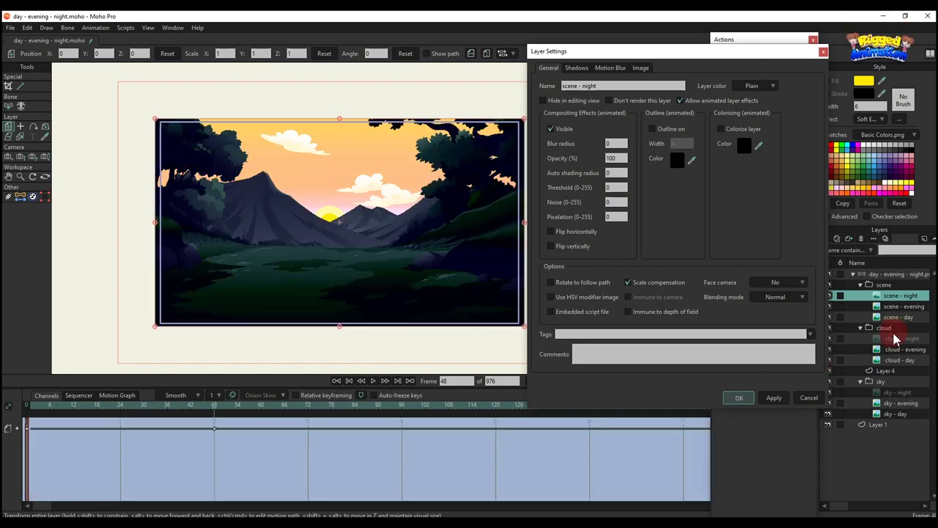
# - Set the cloud - night layer's opacity to 100% at frame 48 of the action
pyautogui.doubleClick(894, 344)
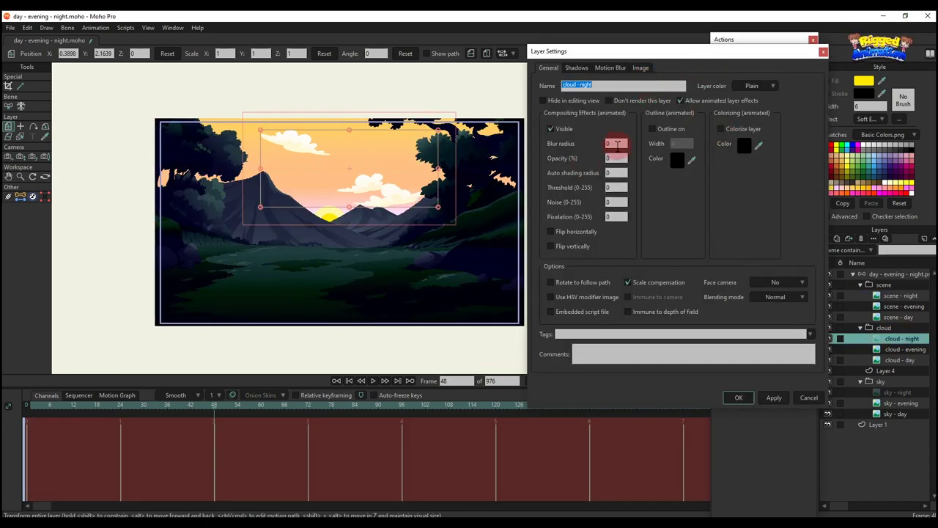
pyautogui.click(617, 145)
pyautogui.click(616, 159)
pyautogui.write('100')
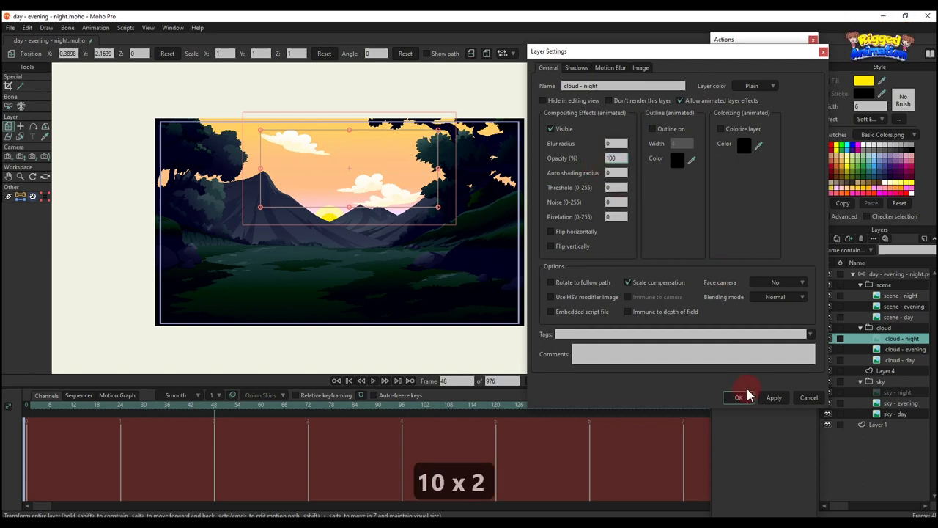
pyautogui.click(739, 397)
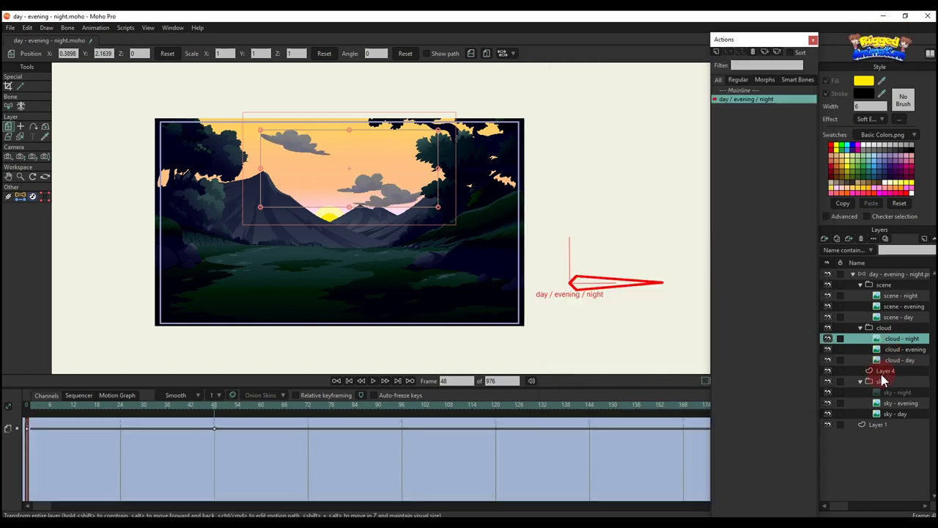
# - Set the sky - night layer's opacity to 100% at frame 48 of the action
pyautogui.click(890, 394)
pyautogui.doubleClick(890, 394)
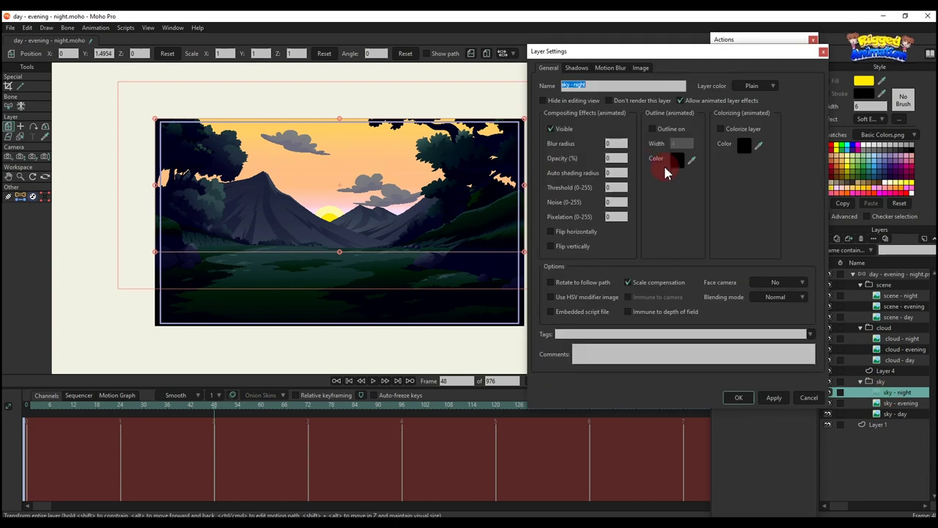
pyautogui.click(616, 158)
pyautogui.write('100')
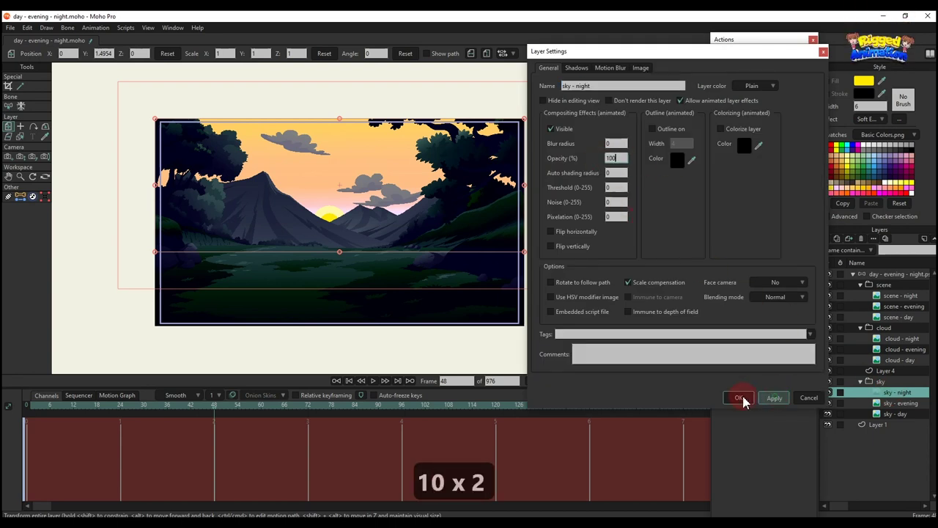
pyautogui.click(739, 397)
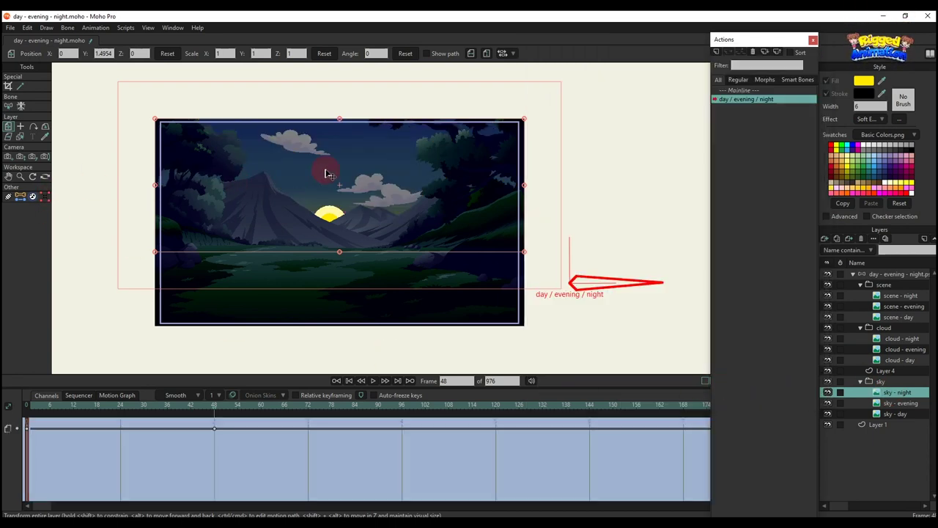
# - At frame 24 of the action, set the sky - night layer's opacity to 0%
pyautogui.click(121, 414)
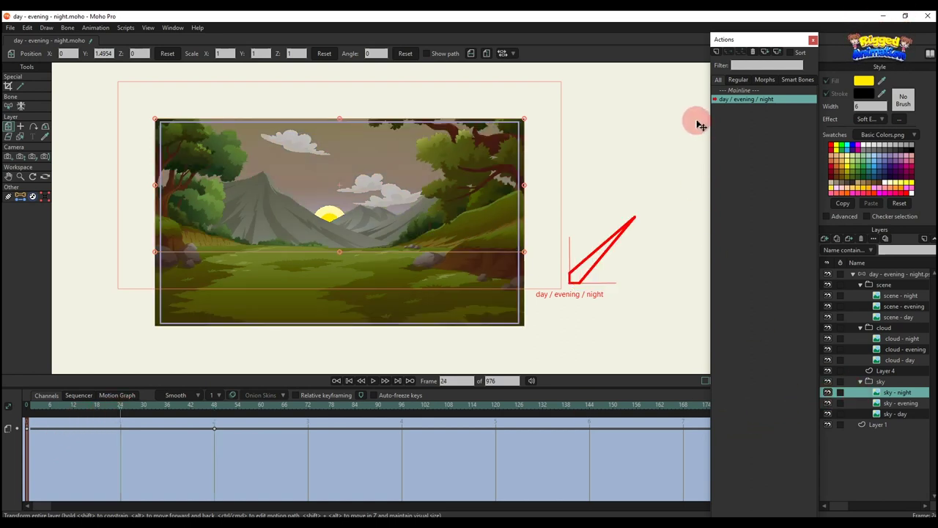
pyautogui.doubleClick(884, 395)
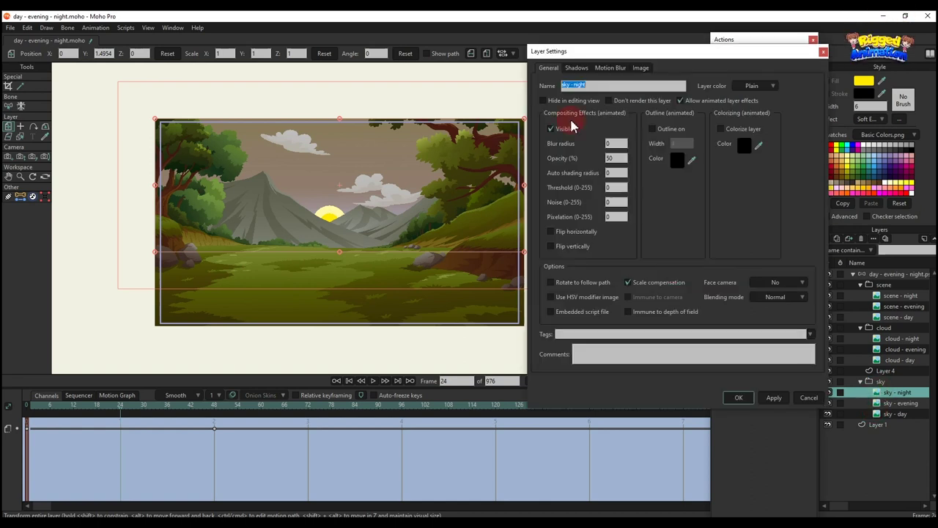
pyautogui.doubleClick(616, 158)
pyautogui.write('0')
pyautogui.click(739, 399)
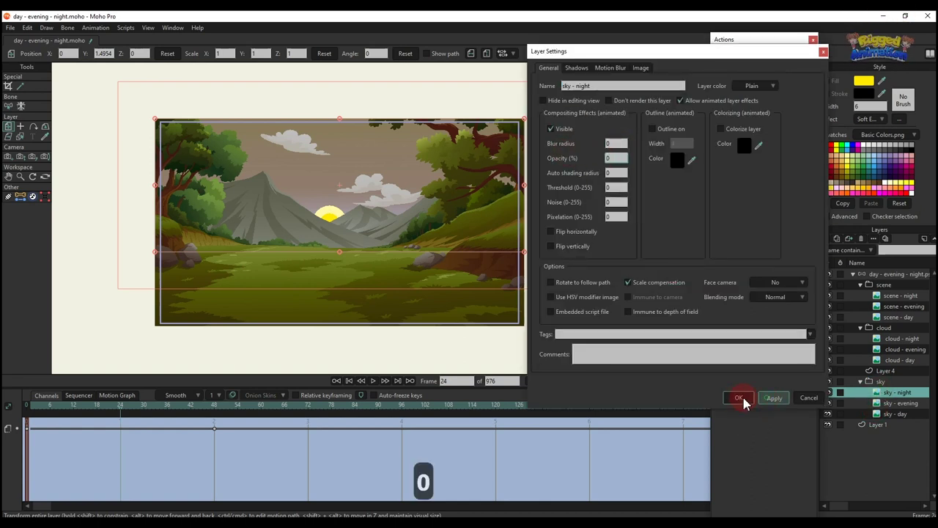
# - Set the cloud - night layer's opacity to 0% at frame 24 of the action
pyautogui.click(893, 339)
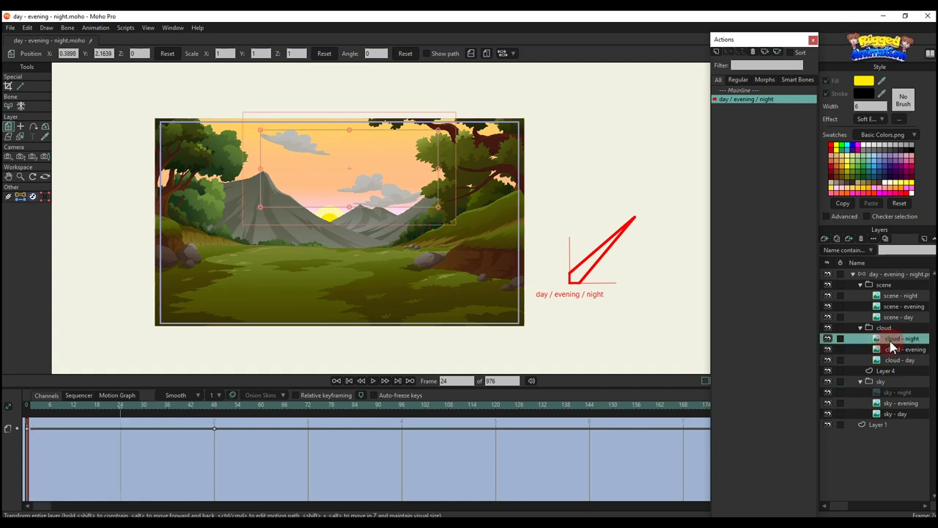
pyautogui.doubleClick(893, 348)
pyautogui.doubleClick(616, 158)
pyautogui.write('0')
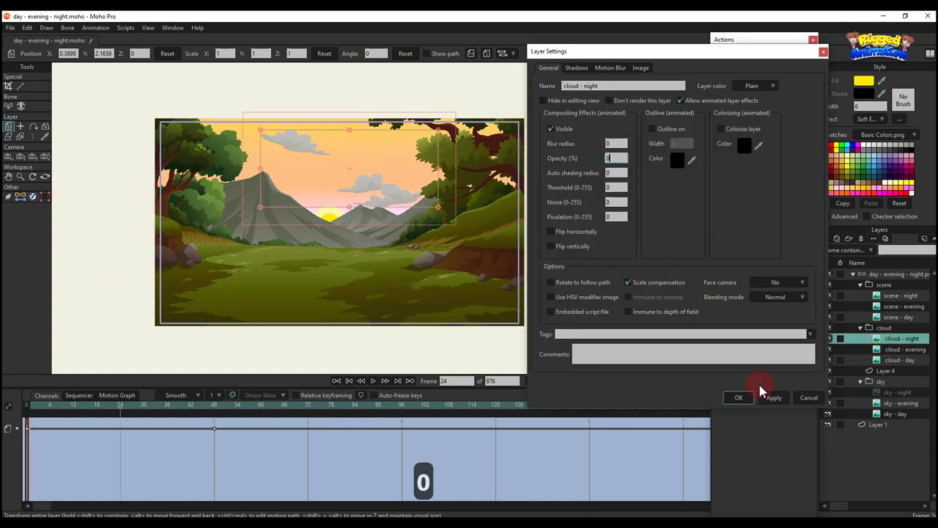
pyautogui.click(739, 398)
# - Set the scene - night layer's opacity to 0% at frame 24 of the action
pyautogui.doubleClick(900, 295)
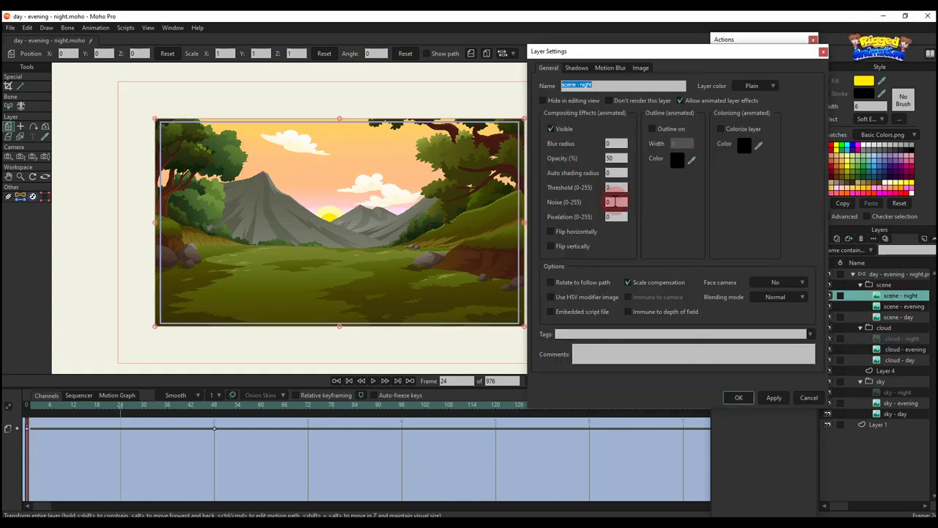
pyautogui.doubleClick(616, 158)
pyautogui.write('0')
pyautogui.click(739, 398)
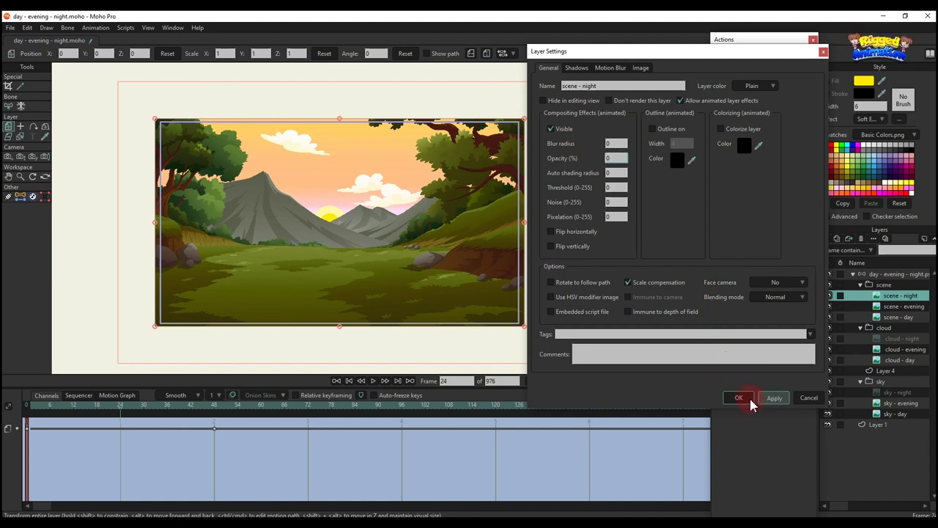
# - At frame 48 of the action, set the scene - evening layer's opacity to 0%
pyautogui.press('Down')
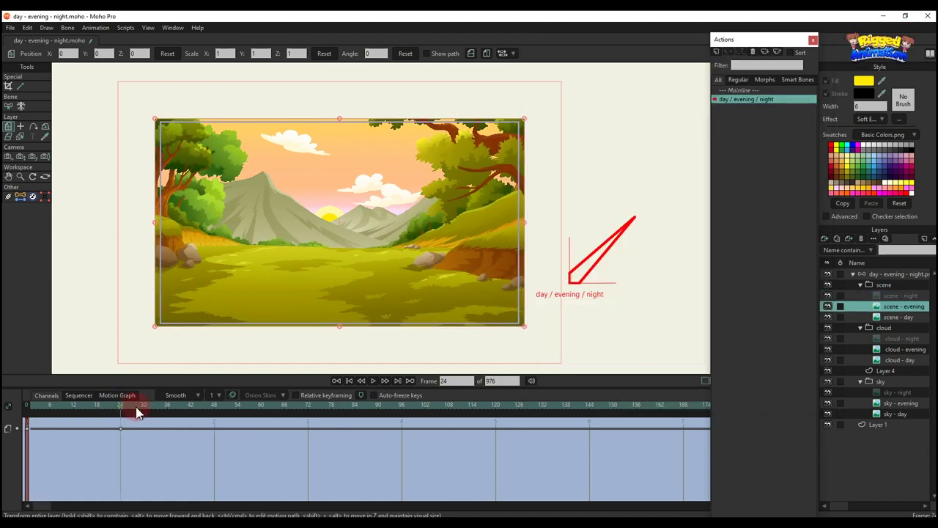
pyautogui.moveTo(154, 414); pyautogui.dragTo(209, 416)
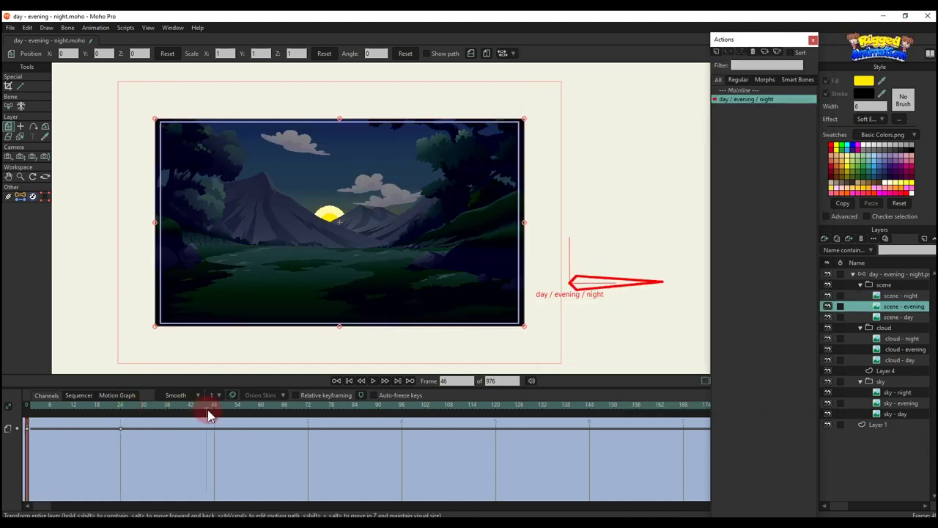
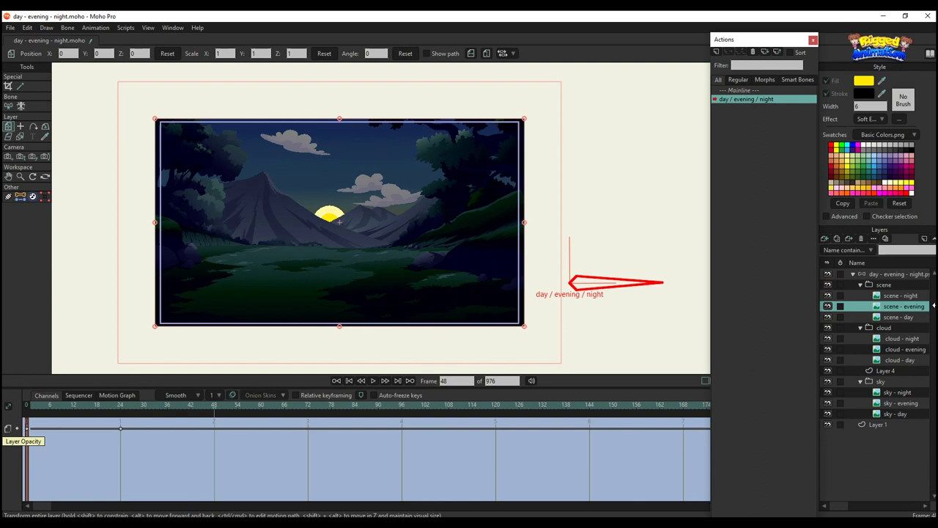
pyautogui.doubleClick(907, 313)
pyautogui.doubleClick(622, 158)
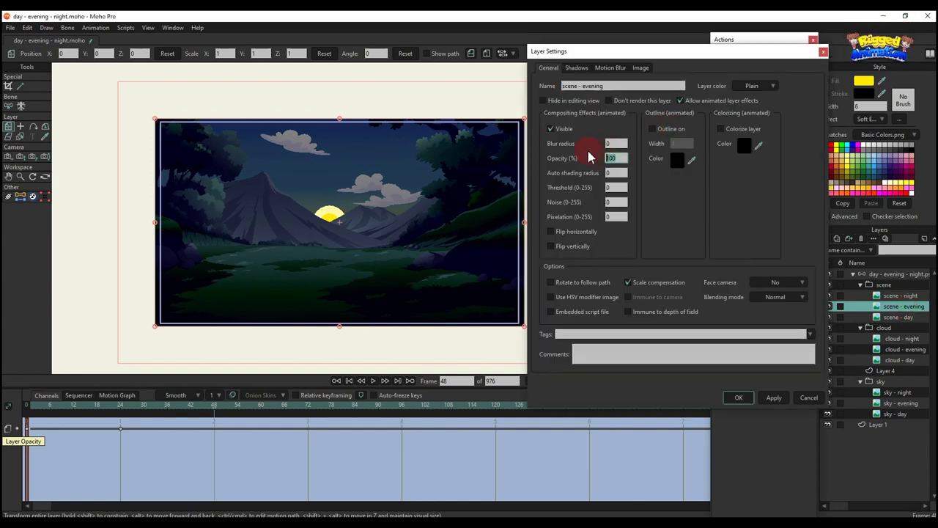
pyautogui.write('0')
pyautogui.click(740, 398)
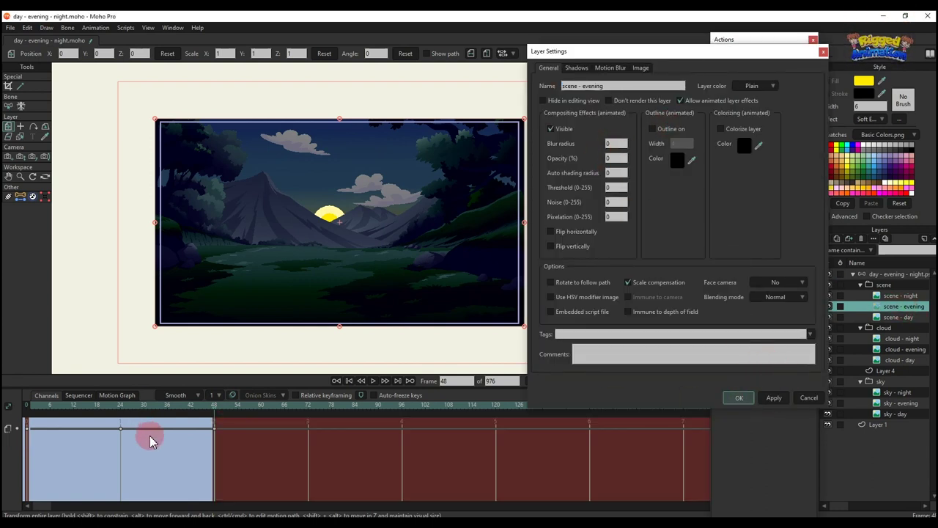
# - Copy the scene - evening layer's opacity keyframe from frame 24 to frame 47
pyautogui.moveTo(165, 432); pyautogui.dragTo(168, 430)
pyautogui.hotkey('ctrl', 'c')
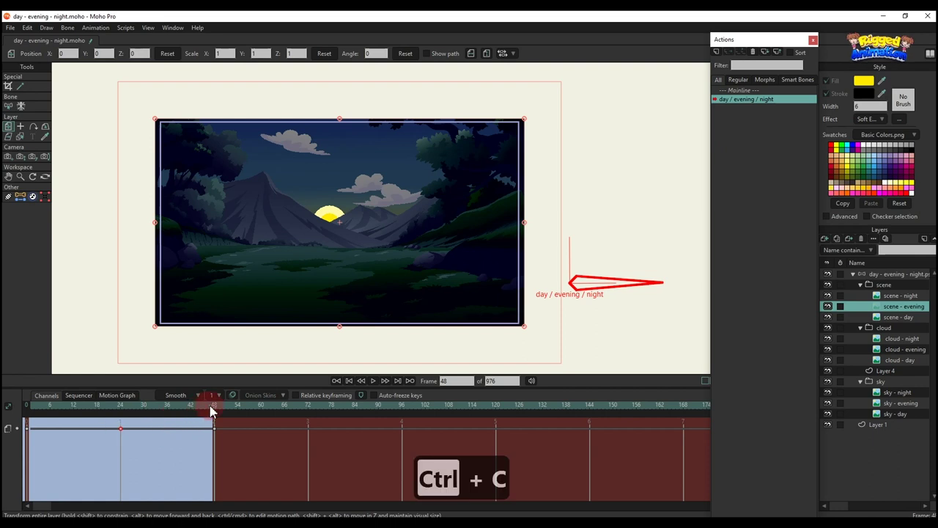
pyautogui.click(211, 409)
pyautogui.hotkey('ctrl', 'v')
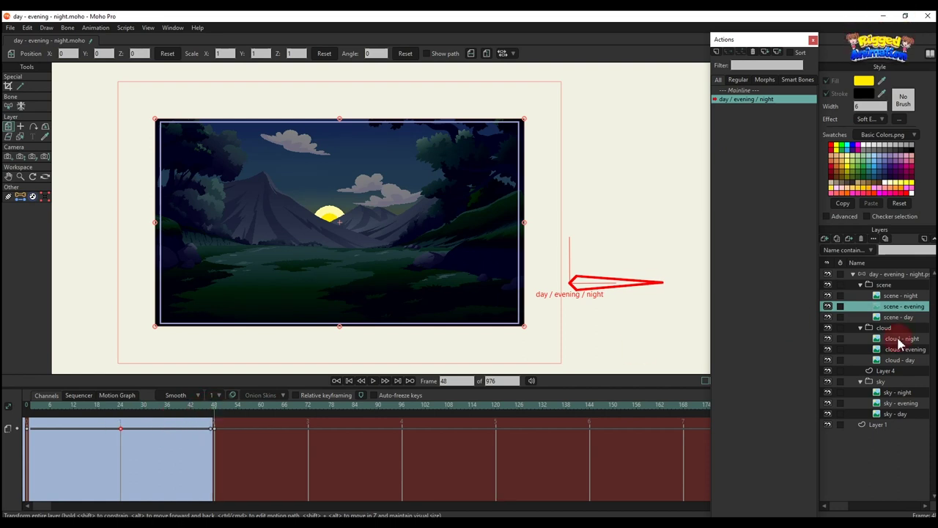
# - Set the cloud - evening layer's opacity to 0% at frame 48 of the action
pyautogui.click(898, 350)
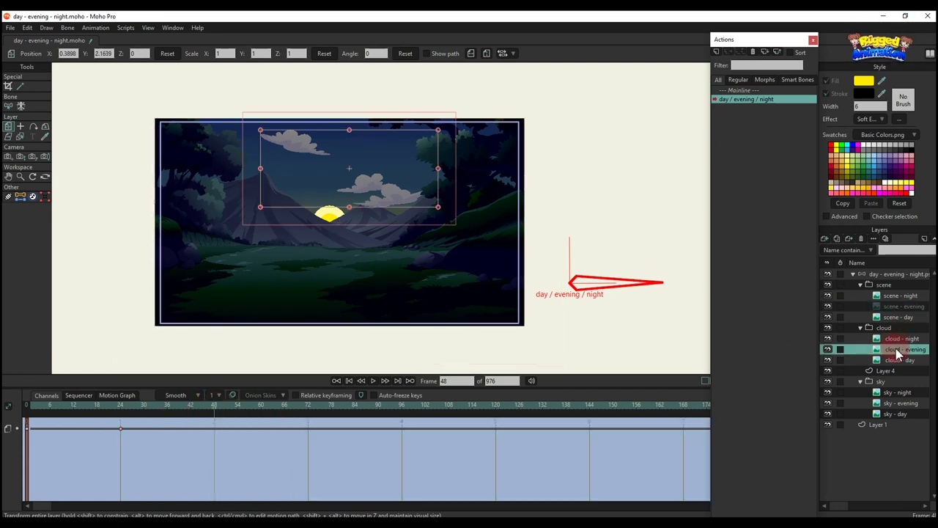
pyautogui.doubleClick(897, 352)
pyautogui.doubleClick(610, 158)
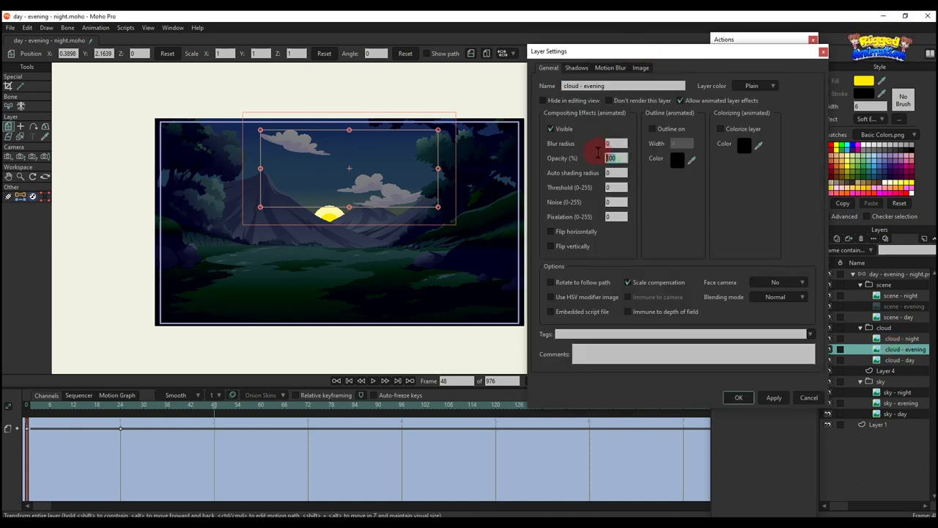
pyautogui.write('0')
pyautogui.click(776, 398)
pyautogui.click(740, 396)
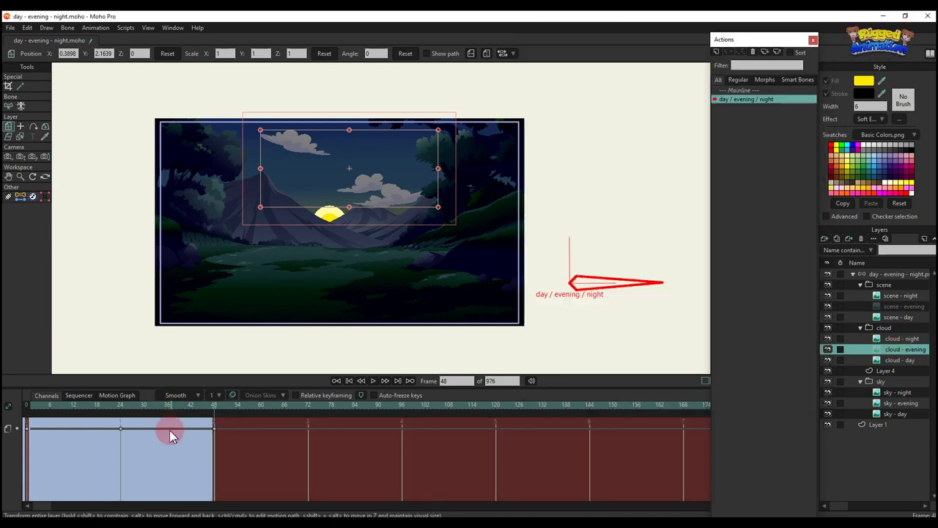
# - Copy the cloud - evening layer's opacity keyframe from frame 24 to frame 47 of the action
pyautogui.moveTo(143, 416); pyautogui.dragTo(170, 417)
pyautogui.hotkey('ctrl', 'c')
pyautogui.click(211, 411)
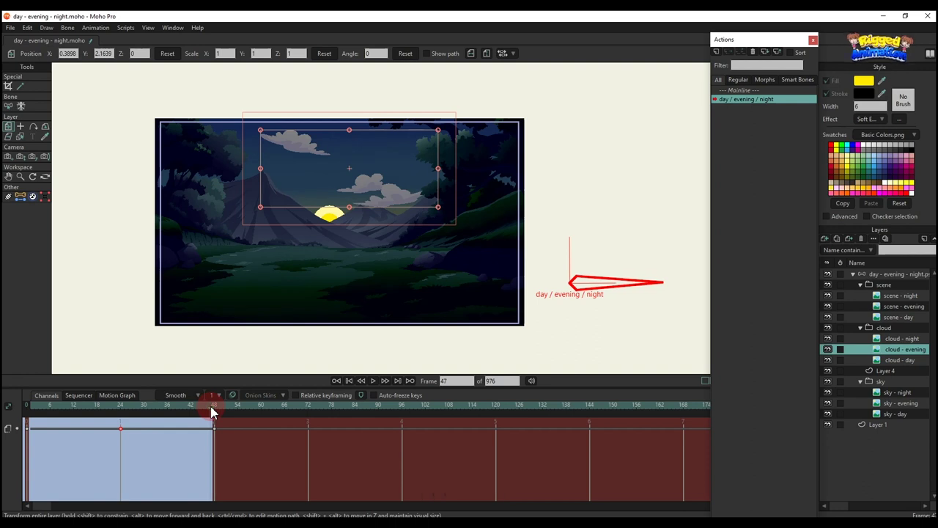
pyautogui.hotkey('ctrl', 'v')
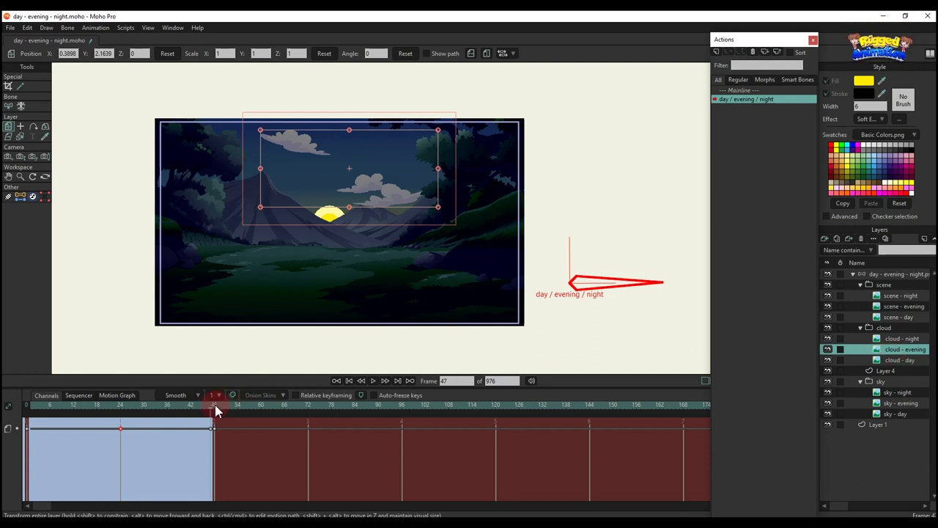
# - Set the sky - evening layer's opacity to 0% at frame 48 of the action
pyautogui.click(893, 404)
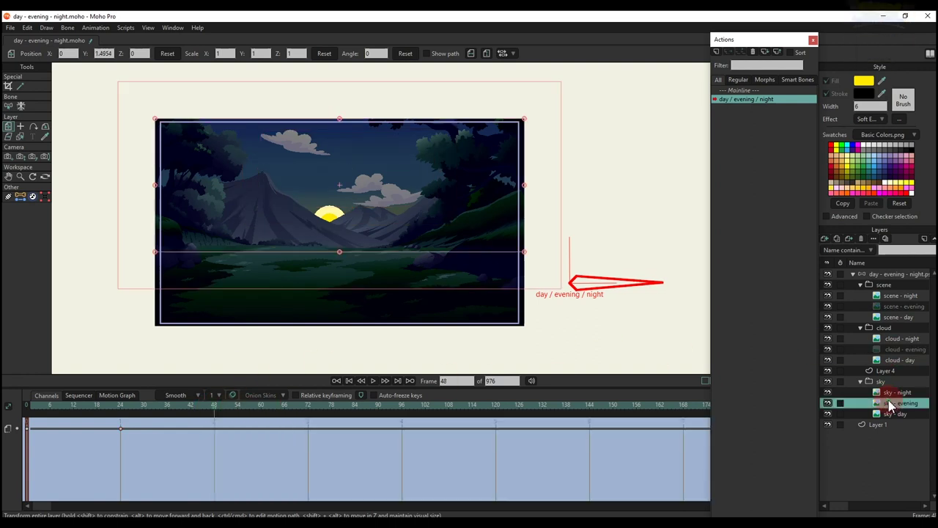
pyautogui.doubleClick(893, 404)
pyautogui.click(620, 160)
pyautogui.write('0')
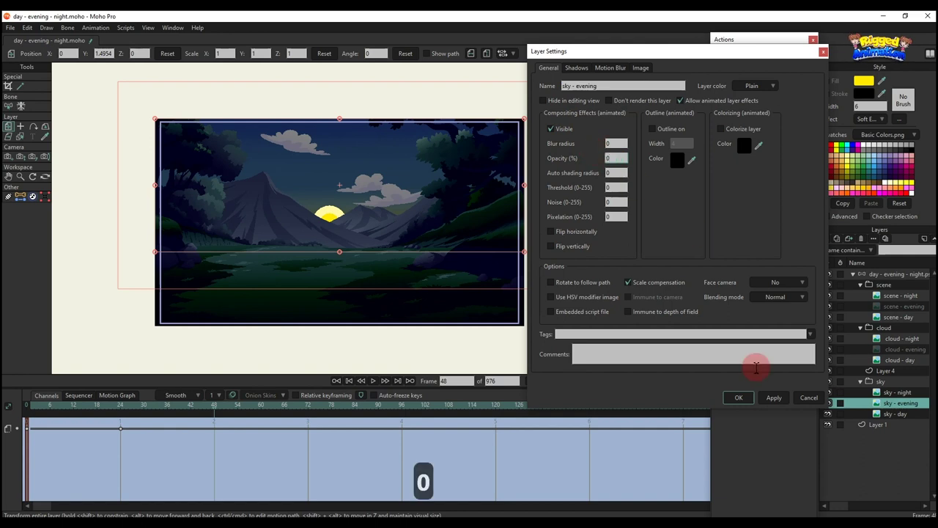
pyautogui.click(775, 399)
pyautogui.press('Escape')
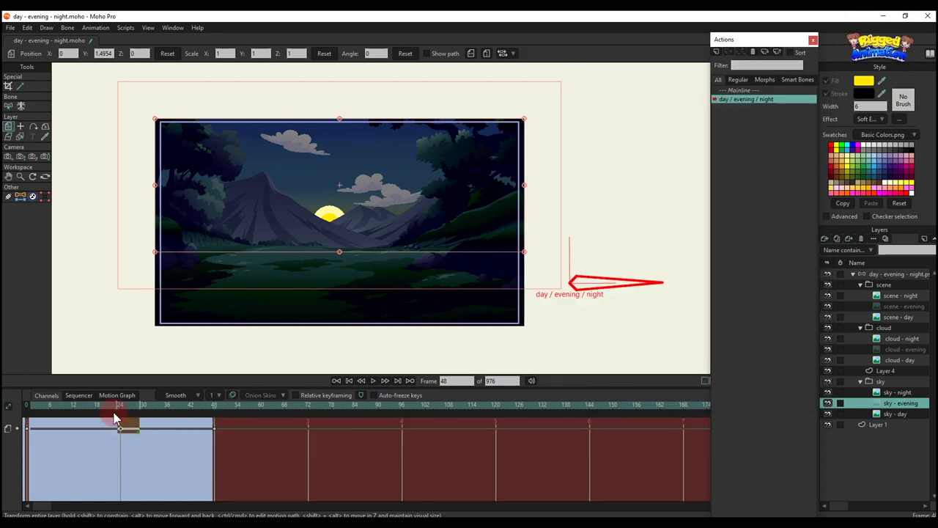
# - Copy the sky - evening layer's opacity keyframe from frame 24 to frame 47
pyautogui.hotkey('ctrl', 'c')
pyautogui.click(211, 409)
pyautogui.hotkey('ctrl', 'v')
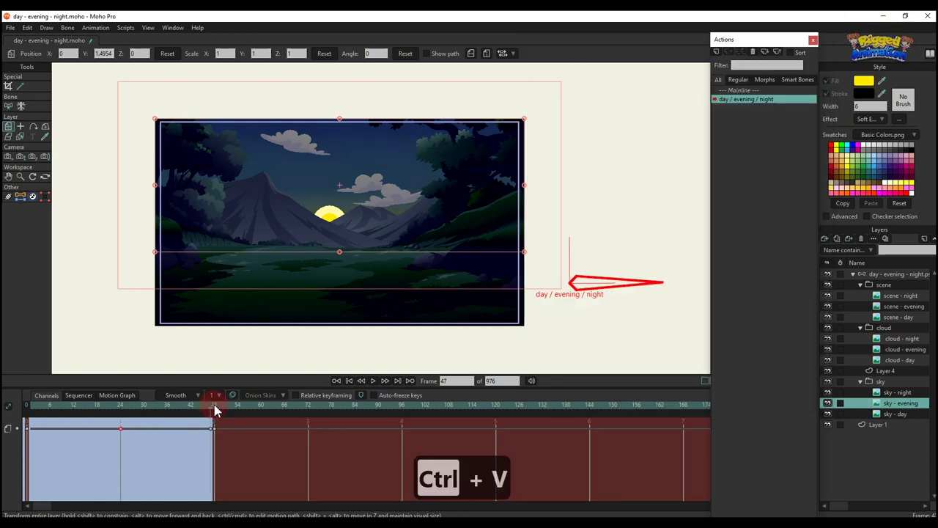
# - Examine the evening-to-night transition by stepping through the action from about frame 22 to past frame 48
pyautogui.moveTo(215, 409); pyautogui.dragTo(113, 413)
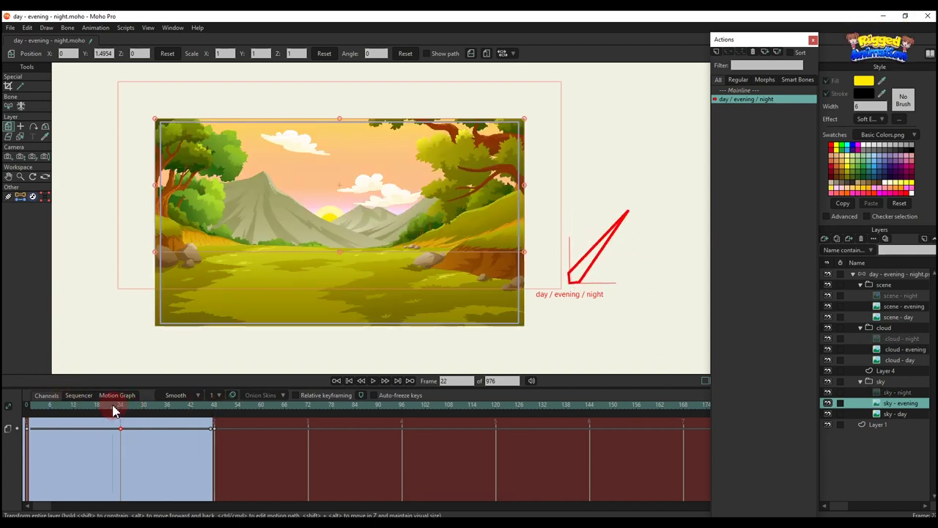
pyautogui.press('Right')
pyautogui.press('Right')
pyautogui.press('Right')
pyautogui.press('Right')
pyautogui.press('Right')
pyautogui.press('Right')
pyautogui.press('Right')
pyautogui.press('Right')
pyautogui.press('Right')
pyautogui.press('Right')
pyautogui.press('Right')
pyautogui.press('Right')
pyautogui.press('Right')
pyautogui.press('Right')
pyautogui.press('Right')
pyautogui.press('Right')
pyautogui.press('Right')
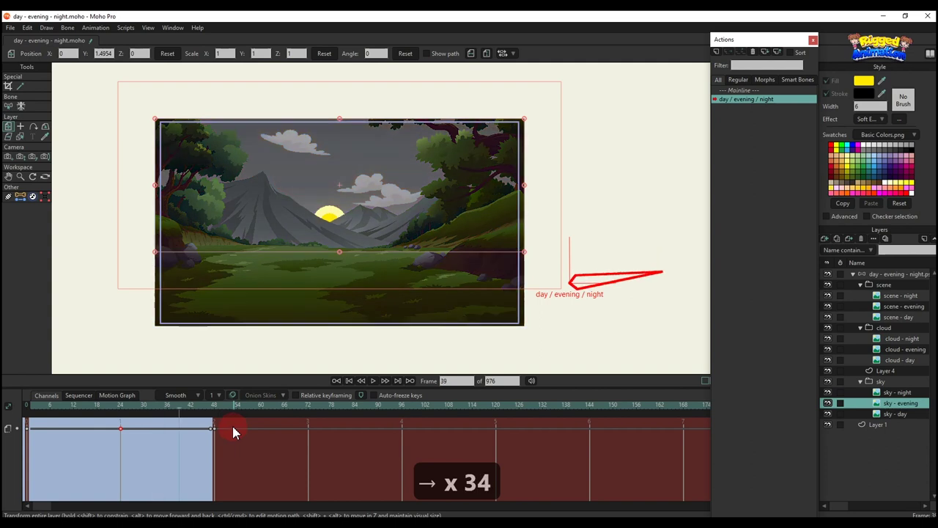
pyautogui.press('Right')
pyautogui.press('Right')
pyautogui.press('Right')
pyautogui.press('Right')
pyautogui.press('Right')
pyautogui.press('Right')
pyautogui.press('Right')
pyautogui.press('Right')
pyautogui.press('Right')
pyautogui.press('Right')
pyautogui.press('Right')
pyautogui.press('Right')
pyautogui.press('Right')
pyautogui.press('Right')
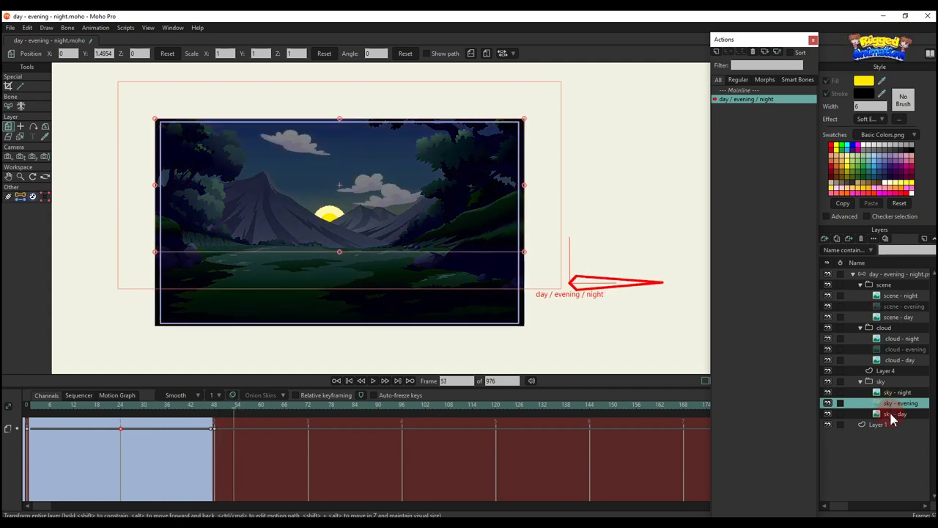
# - Set the sky - day layer's opacity to 0% at frame 24 of the action
pyautogui.click(895, 415)
pyautogui.click(120, 408)
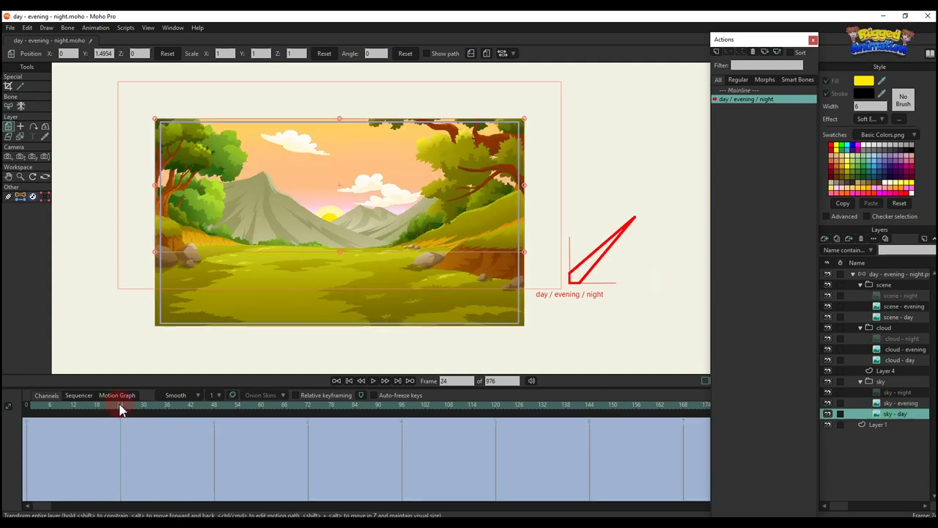
pyautogui.doubleClick(891, 415)
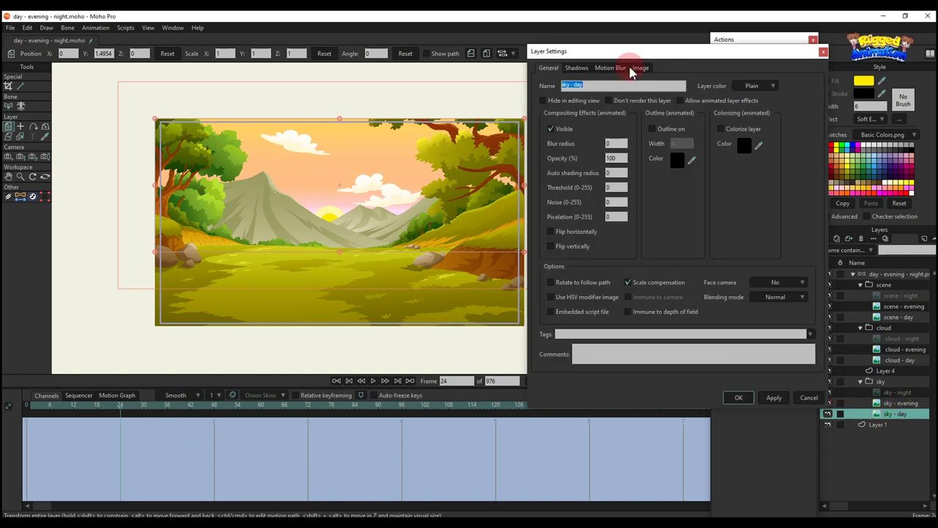
pyautogui.moveTo(623, 157); pyautogui.dragTo(546, 162)
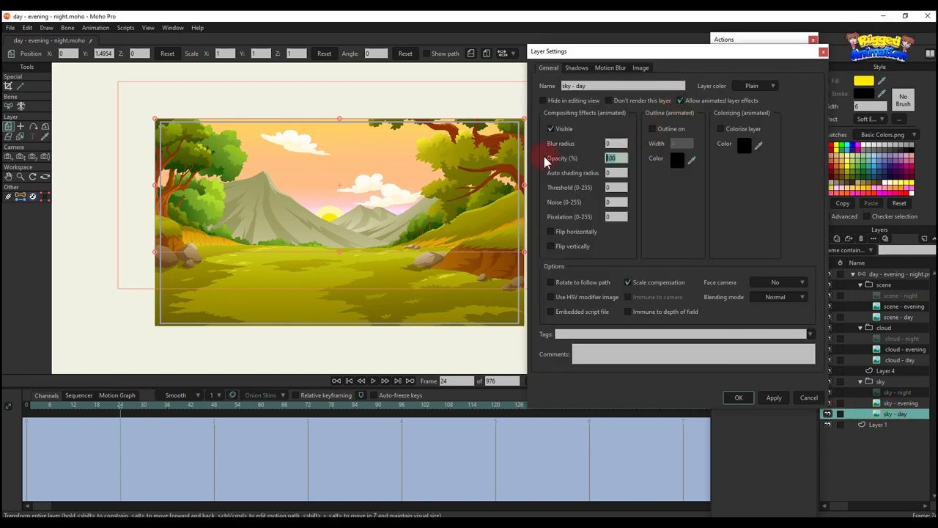
pyautogui.write('0')
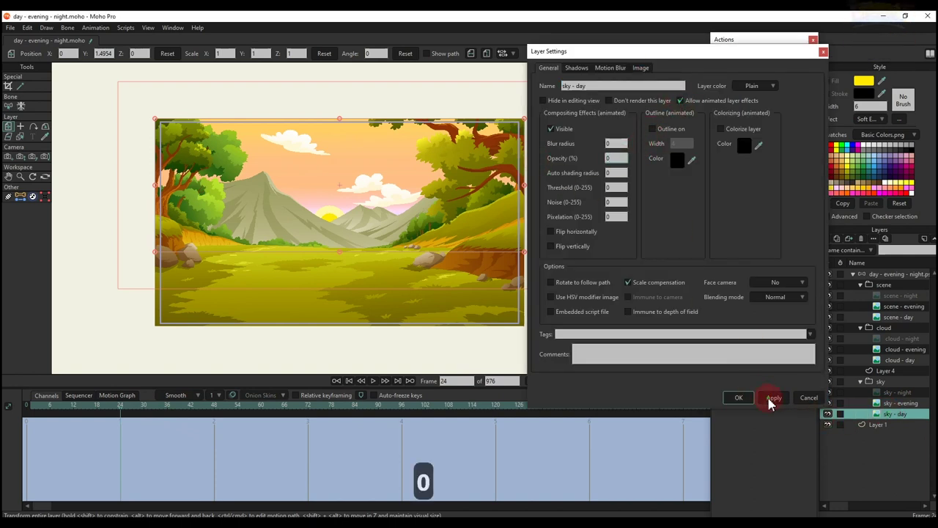
pyautogui.click(774, 398)
pyautogui.click(738, 398)
# - Copy the sky - day layer's opacity keyframe from the start of the action to frame 23
pyautogui.click(24, 424)
pyautogui.click(103, 420)
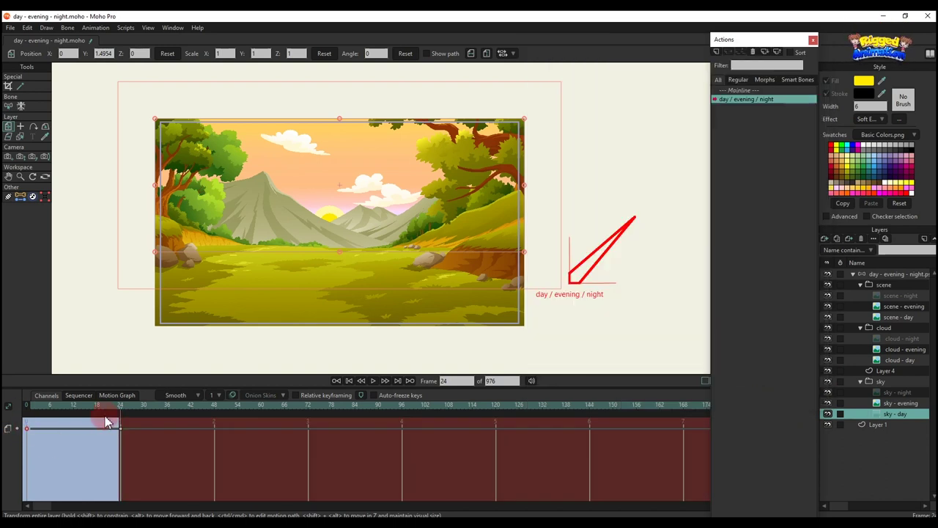
pyautogui.hotkey('ctrl', 'c')
pyautogui.click(116, 407)
pyautogui.hotkey('ctrl', 'v')
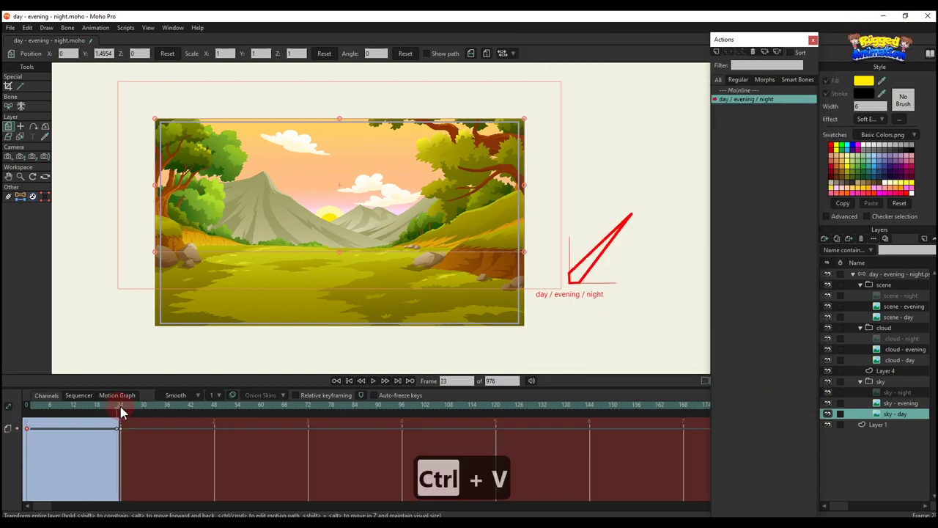
# - Set the cloud - day layer's opacity to 0% at frame 24 of the action
pyautogui.click(122, 408)
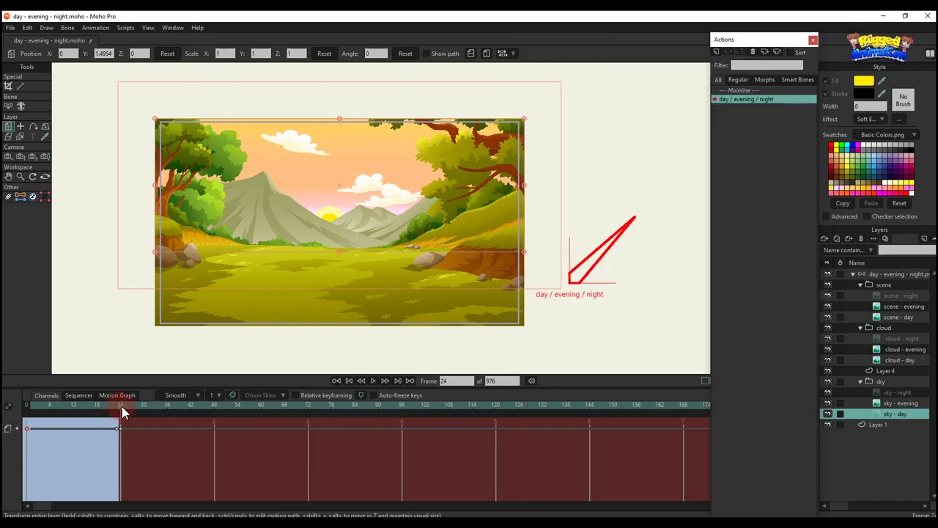
pyautogui.click(892, 362)
pyautogui.doubleClick(895, 361)
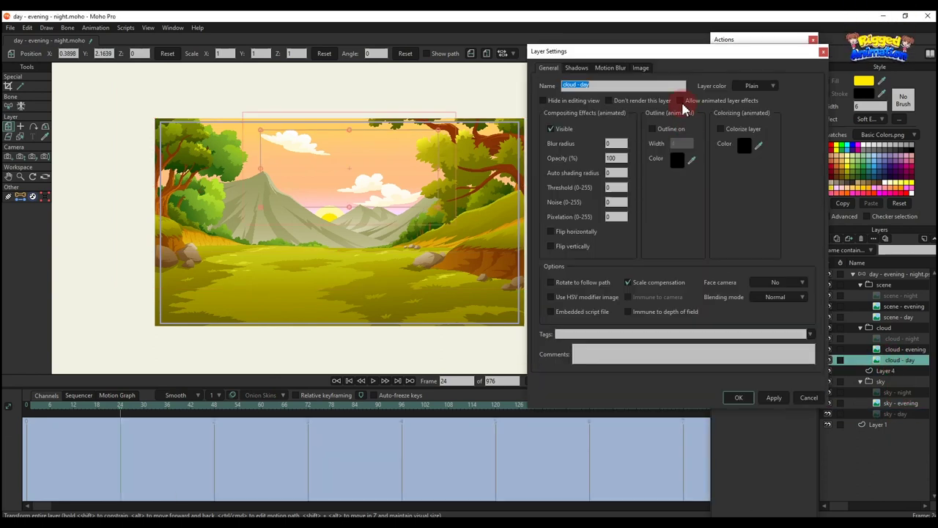
pyautogui.doubleClick(623, 158)
pyautogui.write('0')
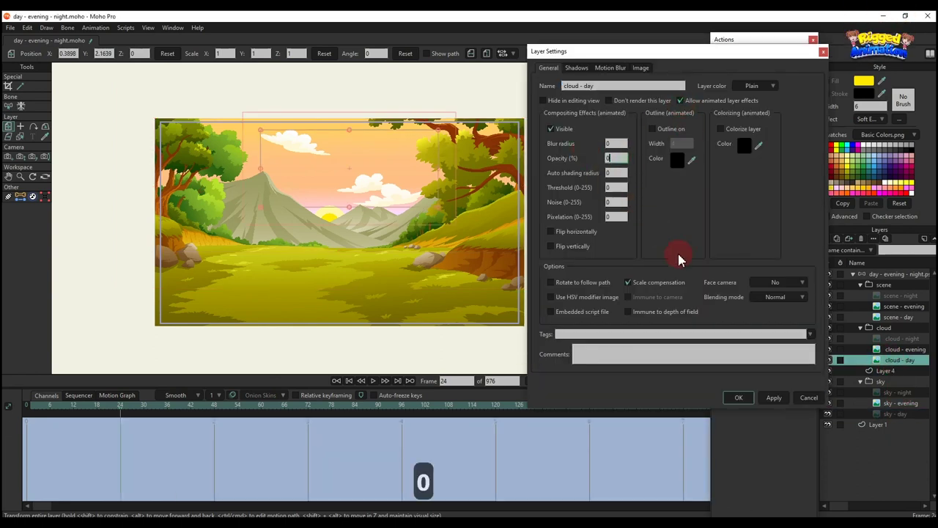
pyautogui.click(738, 397)
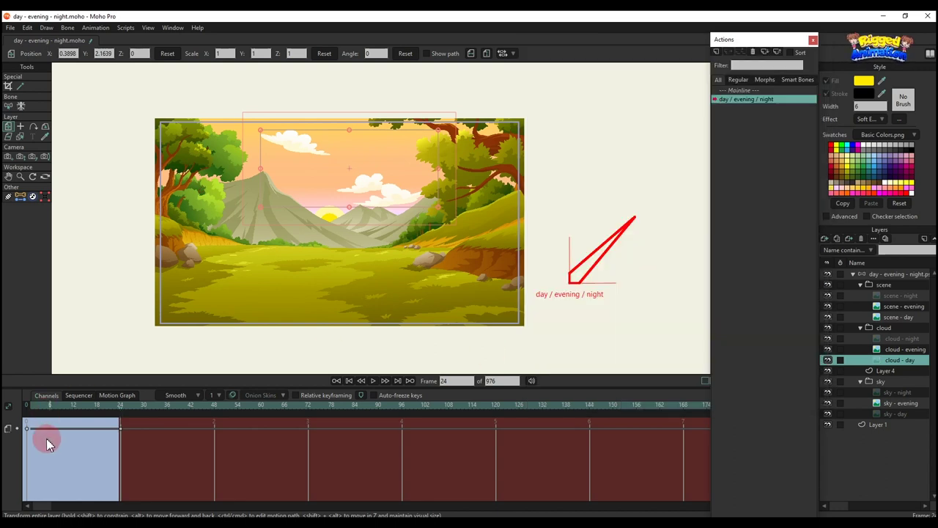
# - Copy the cloud - day layer's opacity keyframe from the start of the action to frame 23
pyautogui.hotkey('ctrl', 'c')
pyautogui.click(116, 405)
pyautogui.hotkey('ctrl', 'v')
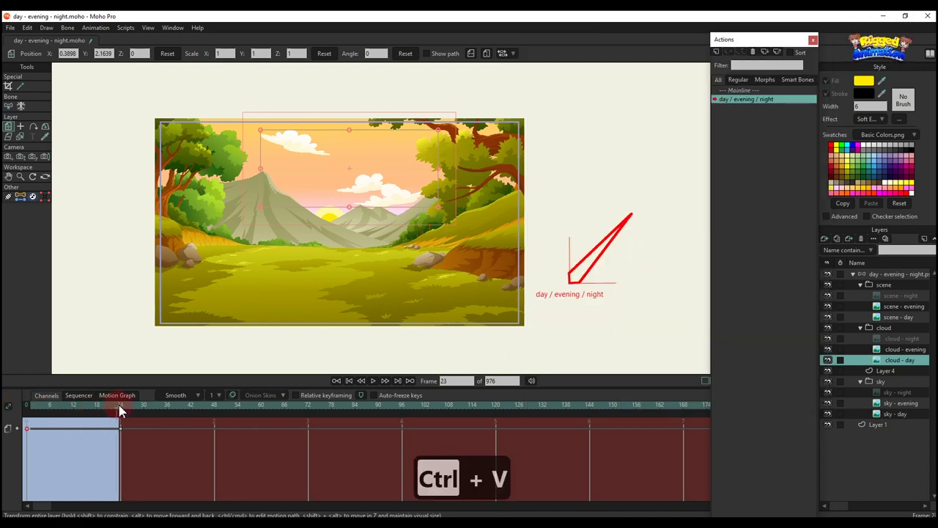
# - Set the scene - day layer's opacity to 0% and shift that keyframe from frame 23 to frame 24
pyautogui.click(887, 319)
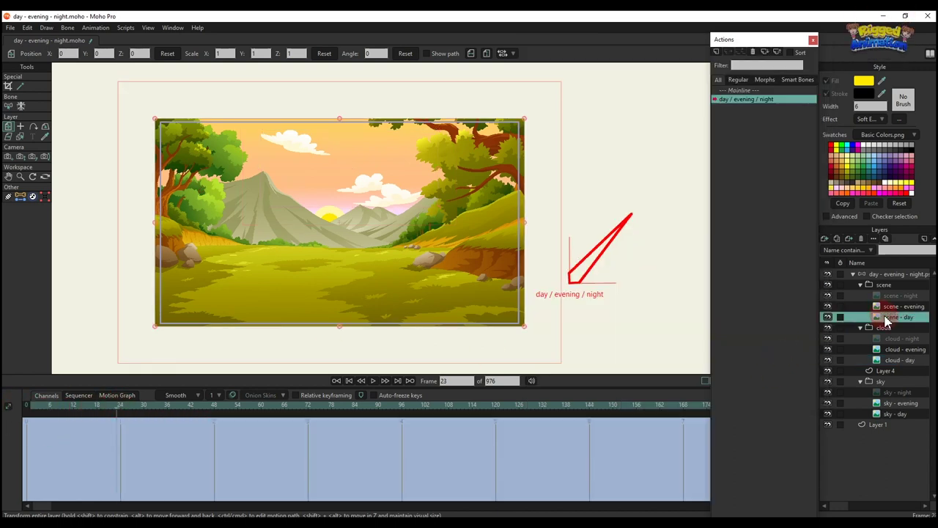
pyautogui.doubleClick(882, 323)
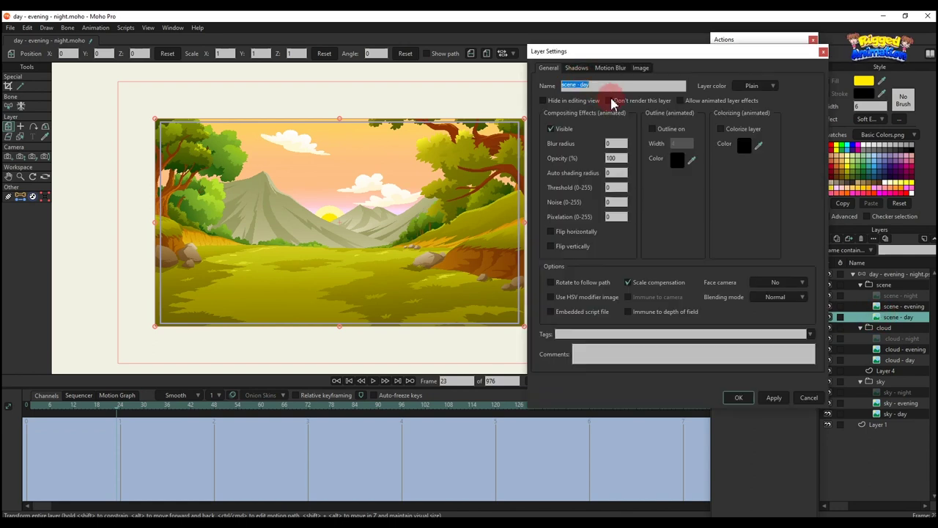
pyautogui.click(624, 158)
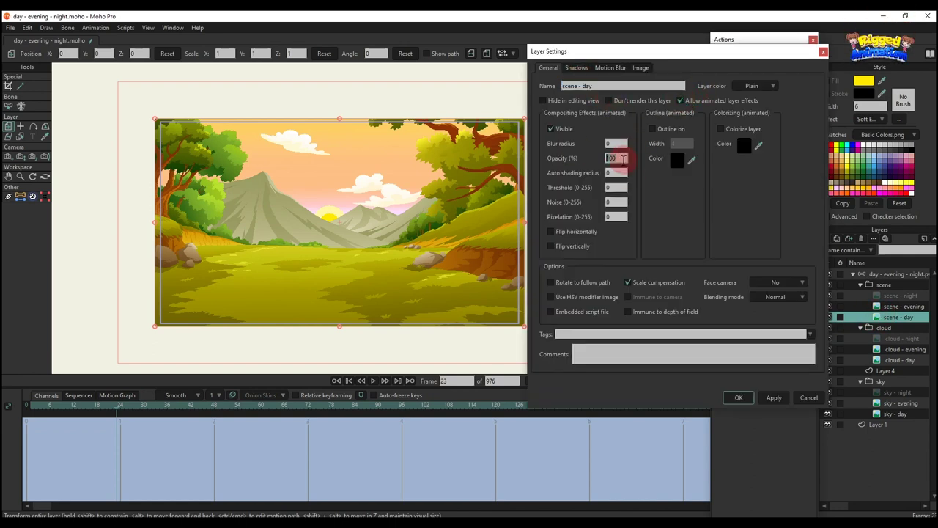
pyautogui.write('0')
pyautogui.click(738, 397)
pyautogui.click(83, 454)
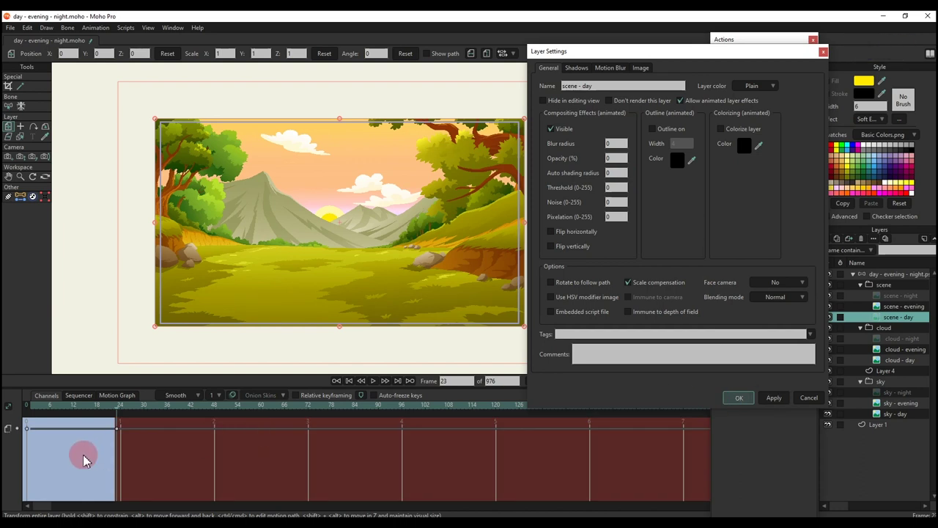
pyautogui.click(120, 430)
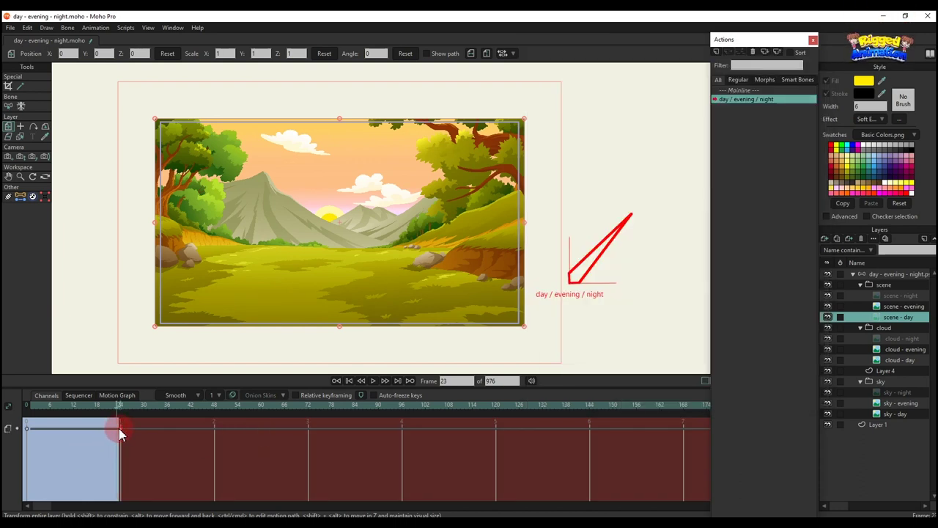
# - Copy the scene - day layer's opacity keyframe from the start of the action to frame 23
pyautogui.click(27, 428)
pyautogui.hotkey('ctrl', 'c')
pyautogui.hotkey('ctrl', 'v')
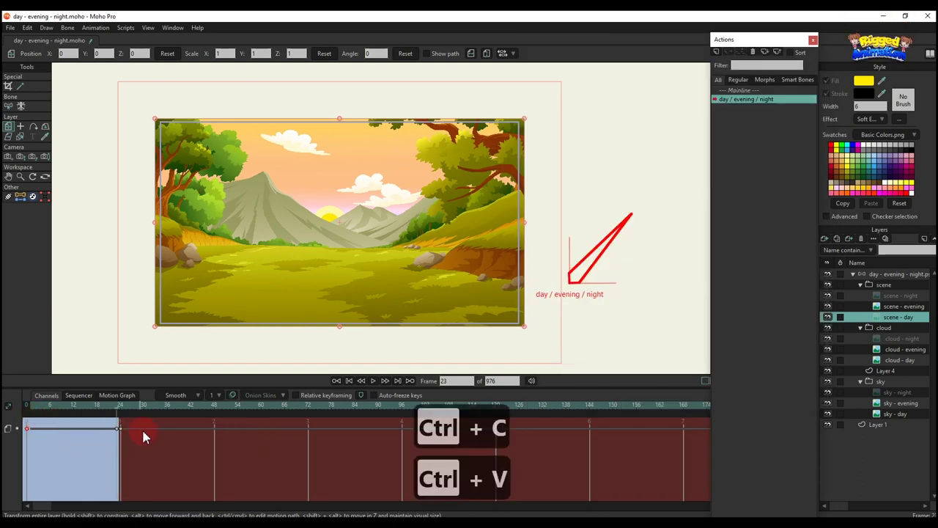
# - Select the day - evening - night bone layer and examine the full day-to-night transition from frame 0 to past frame 48
pyautogui.click(889, 275)
pyautogui.click(230, 418)
pyautogui.click(26, 406)
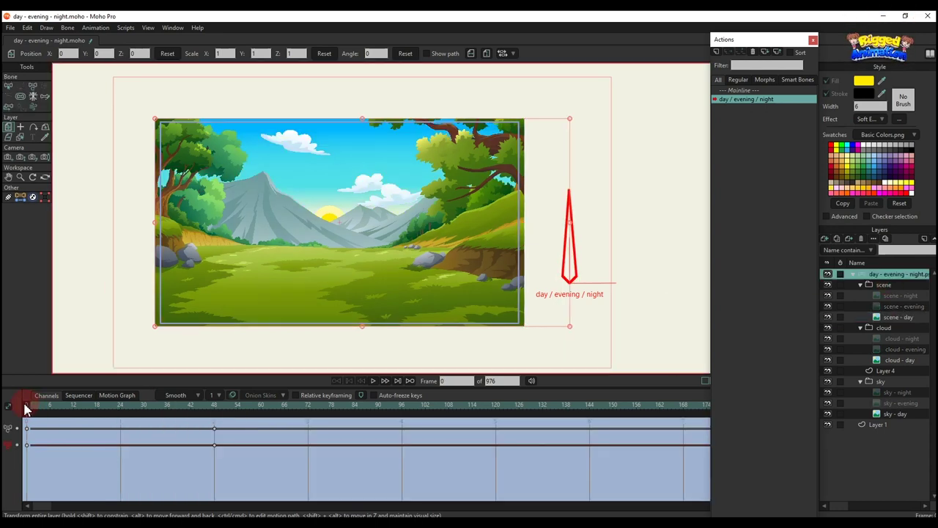
pyautogui.press('Right')
pyautogui.press('Right')
pyautogui.press('Right')
pyautogui.press('Right')
pyautogui.press('Right')
pyautogui.press('Right')
pyautogui.press('Right')
pyautogui.press('Right')
pyautogui.press('Right')
pyautogui.press('Right')
pyautogui.press('Right')
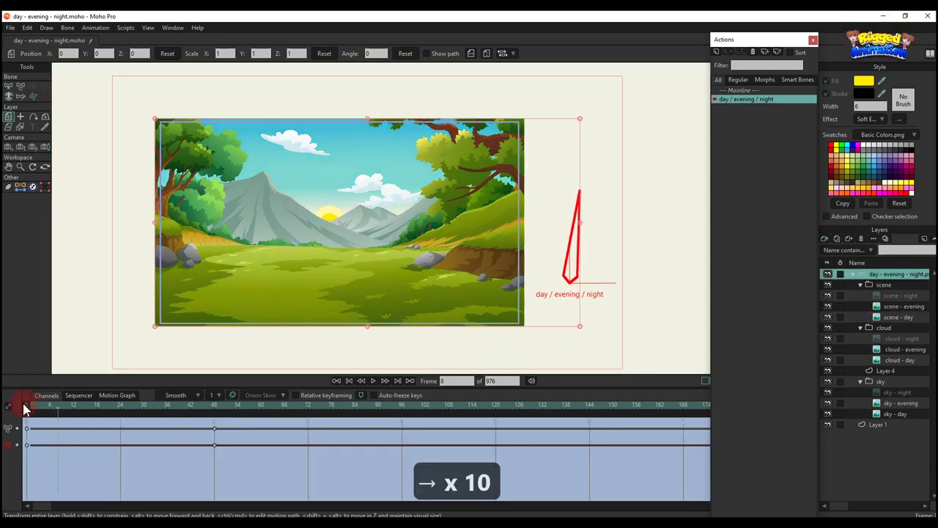
pyautogui.press('Right')
pyautogui.press('Right')
pyautogui.press('Right')
pyautogui.press('Right')
pyautogui.press('Right')
pyautogui.press('Right')
pyautogui.press('Right')
pyautogui.press('Right')
pyautogui.press('Right')
pyautogui.press('Right')
pyautogui.press('Right')
pyautogui.press('Right')
pyautogui.press('Right')
pyautogui.press('Right')
pyautogui.press('Right')
pyautogui.press('Right')
pyautogui.press('Right')
pyautogui.press('Right')
pyautogui.press('Right')
pyautogui.press('Right')
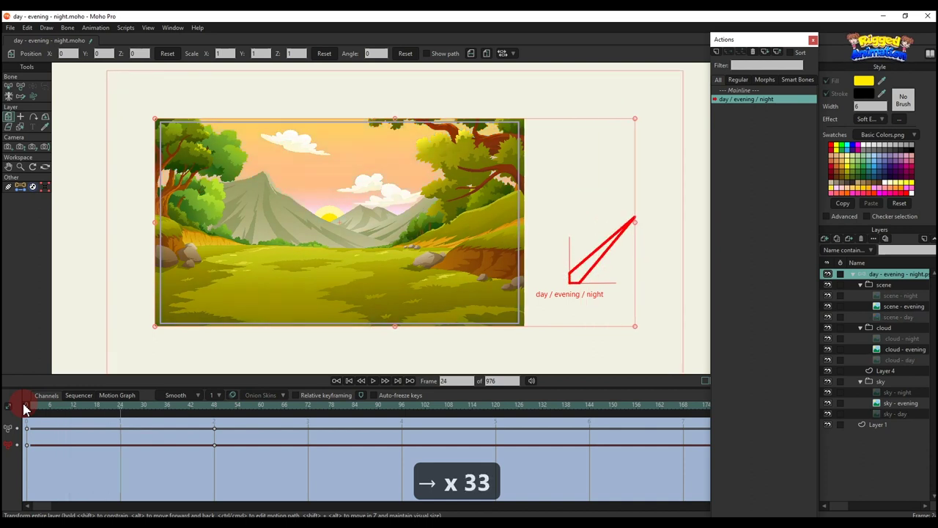
pyautogui.press('Right')
pyautogui.press('Right')
pyautogui.press('Right')
pyautogui.press('Right')
pyautogui.press('Right')
pyautogui.press('Right')
pyautogui.press('Right')
pyautogui.press('Right')
pyautogui.press('Right')
pyautogui.press('Right')
pyautogui.press('Right')
pyautogui.press('Right')
pyautogui.press('Right')
pyautogui.press('Right')
pyautogui.press('Right')
pyautogui.press('Right')
pyautogui.press('Right')
pyautogui.press('Right')
pyautogui.press('Right')
pyautogui.press('Right')
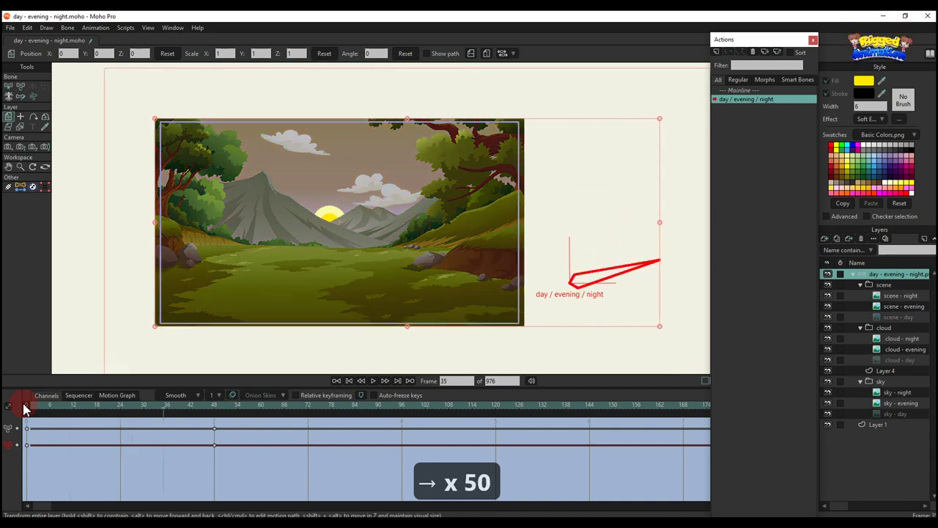
pyautogui.press('Right')
pyautogui.press('Right')
pyautogui.press('Right')
pyautogui.press('Right')
pyautogui.press('Right')
pyautogui.press('Right')
pyautogui.press('Right')
pyautogui.press('Right')
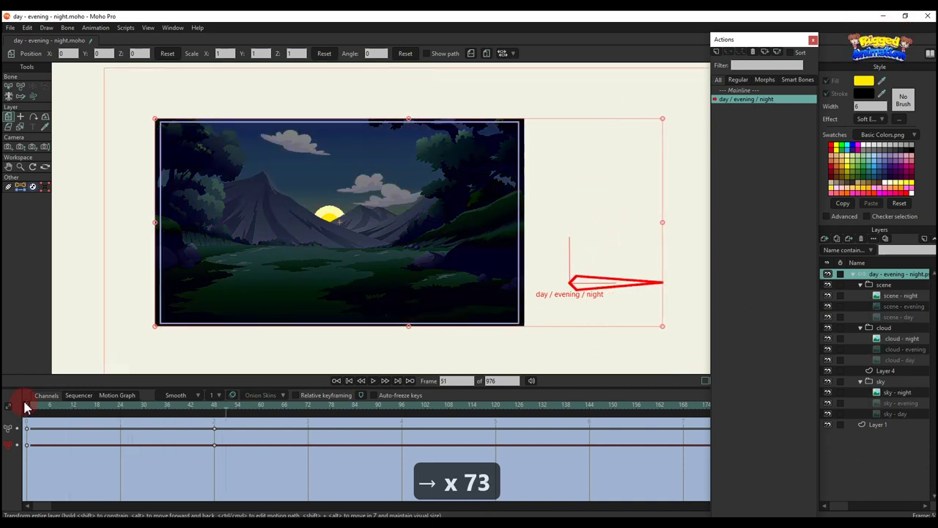
# - Return to the mainline timeline and rename Layer 4 as sun
pyautogui.click(744, 92)
pyautogui.click(879, 370)
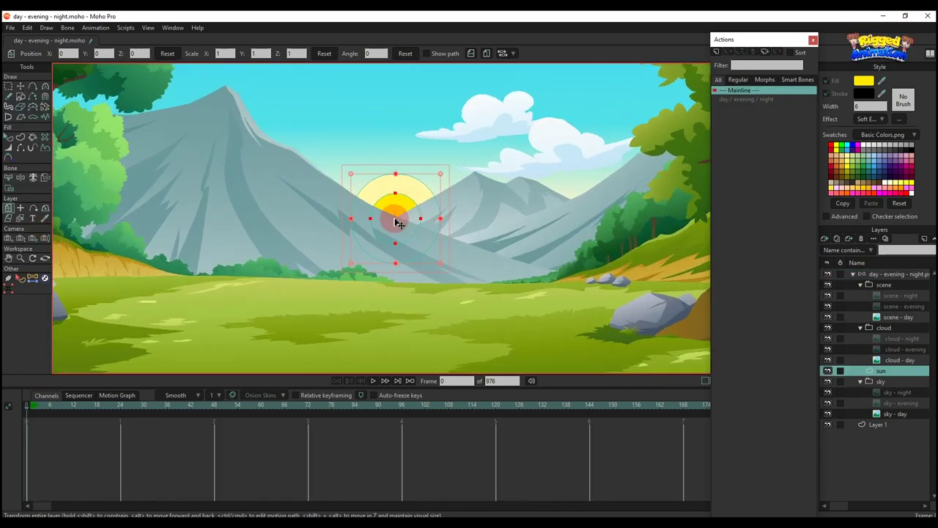
# - Scale the sun layer to 1.1195 at frame 3 and copy its frame 0 keyframe to frame 6
pyautogui.click(38, 411)
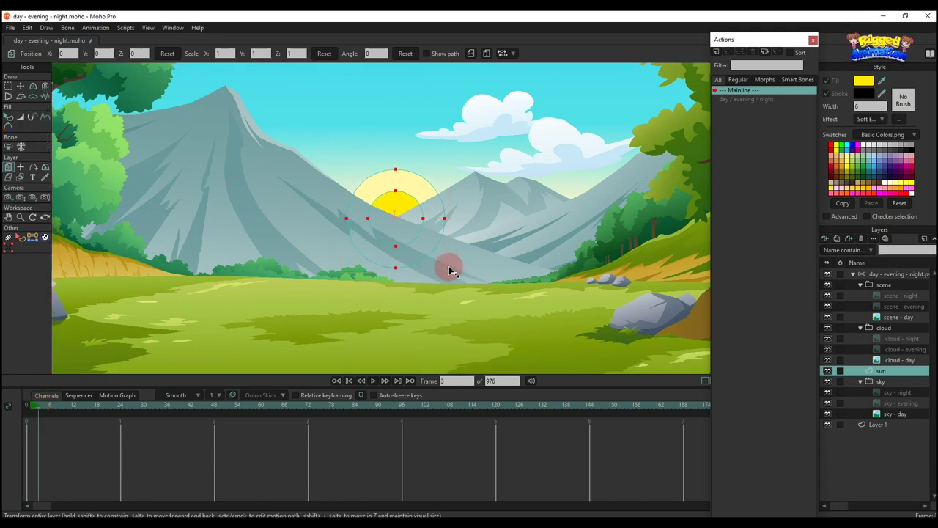
pyautogui.moveTo(450, 265); pyautogui.dragTo(449, 266)
pyautogui.hotkey('ctrl', 'c')
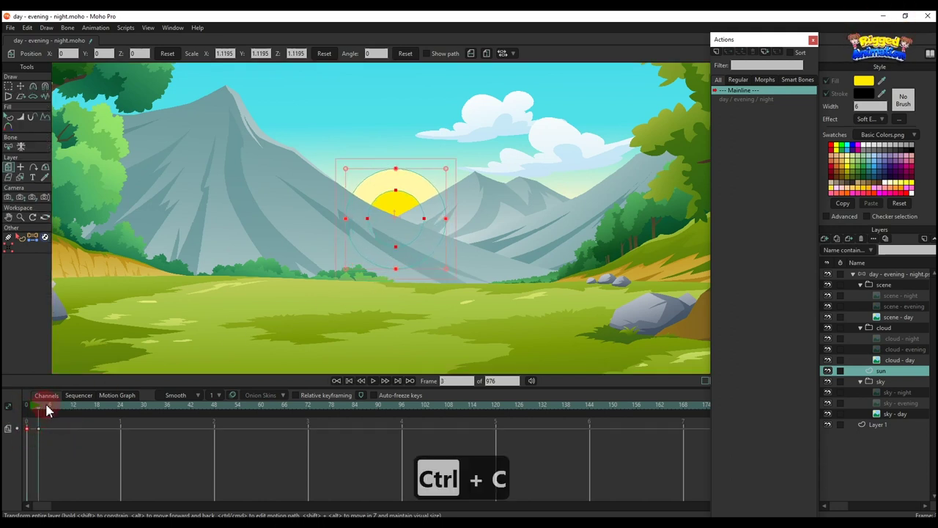
pyautogui.hotkey('ctrl', 'v')
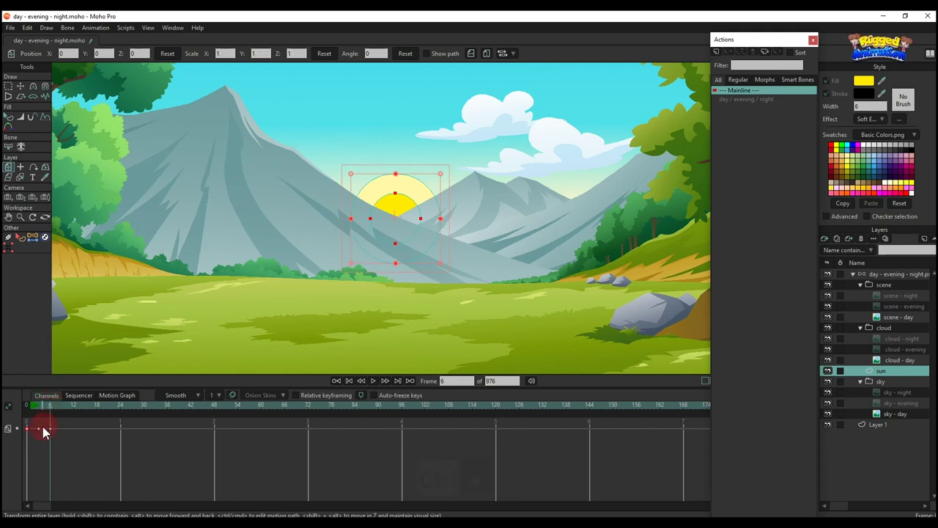
# - Set the sun layer's scale keyframe at frame 6 to Cycle interpolation, looping back to absolute frame 1
pyautogui.rightClick(51, 432)
pyautogui.click(73, 439)
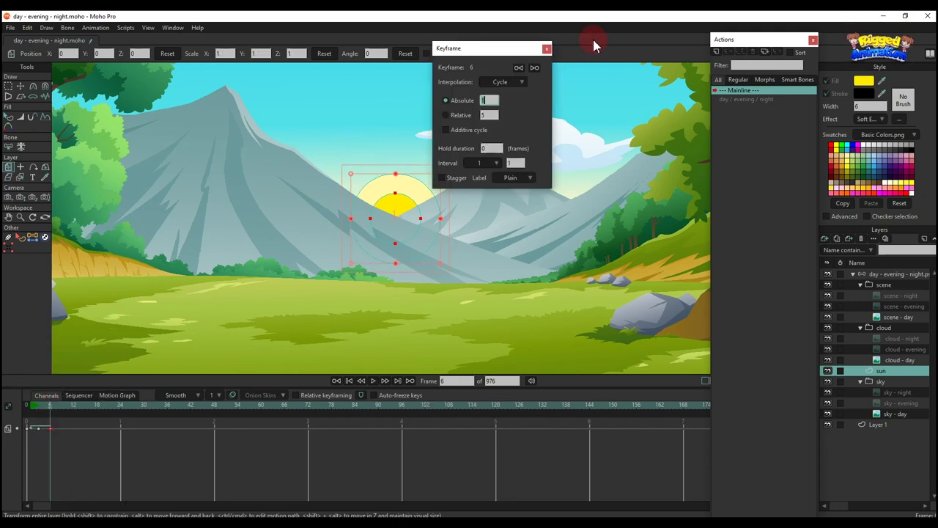
pyautogui.click(547, 48)
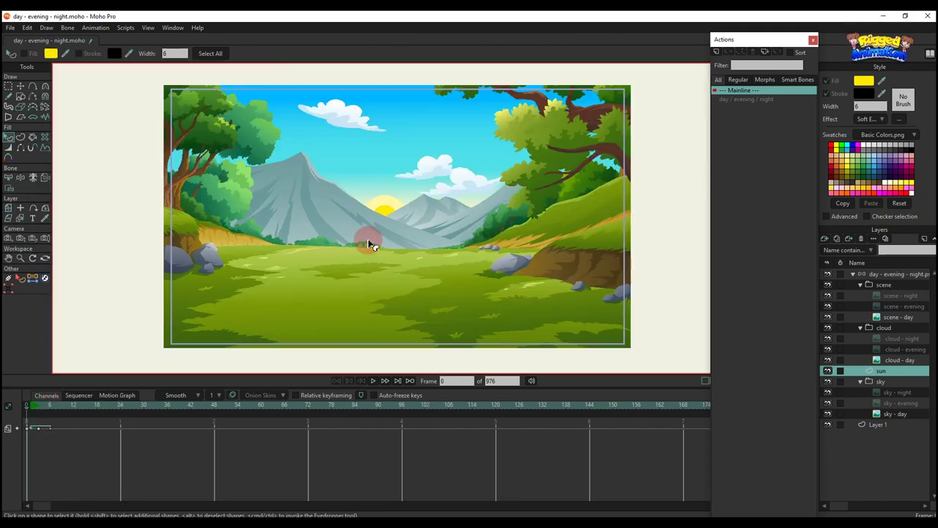
# - Move the sun layer up from behind the mountains into the sky at frame 96, to Y position 2.9059
pyautogui.press('m')
pyautogui.scroll(1, 366, 230)
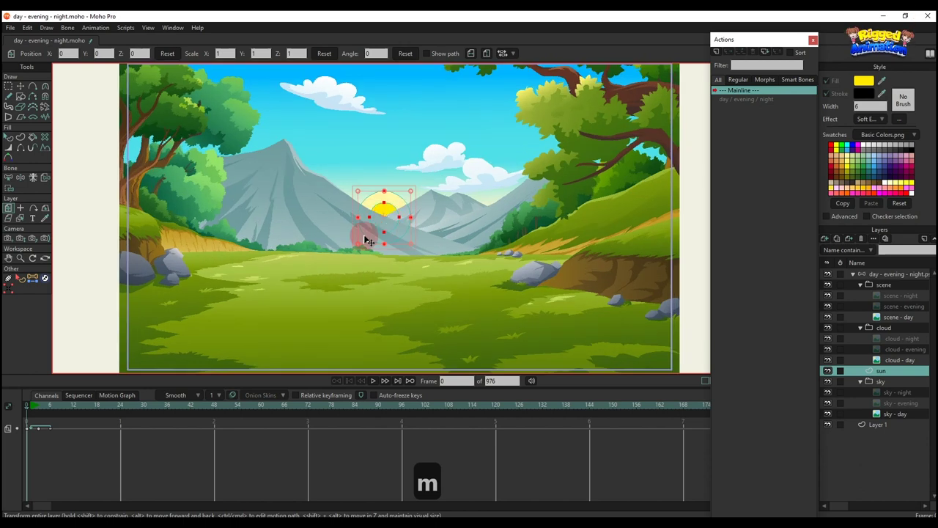
pyautogui.click(395, 406)
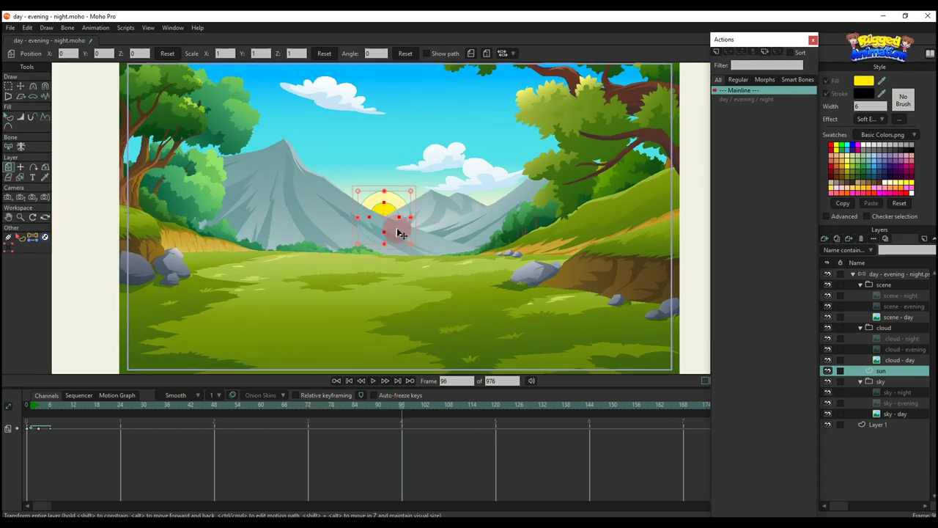
pyautogui.moveTo(393, 228); pyautogui.dragTo(399, 119)
pyautogui.scroll(-1, 373, 245)
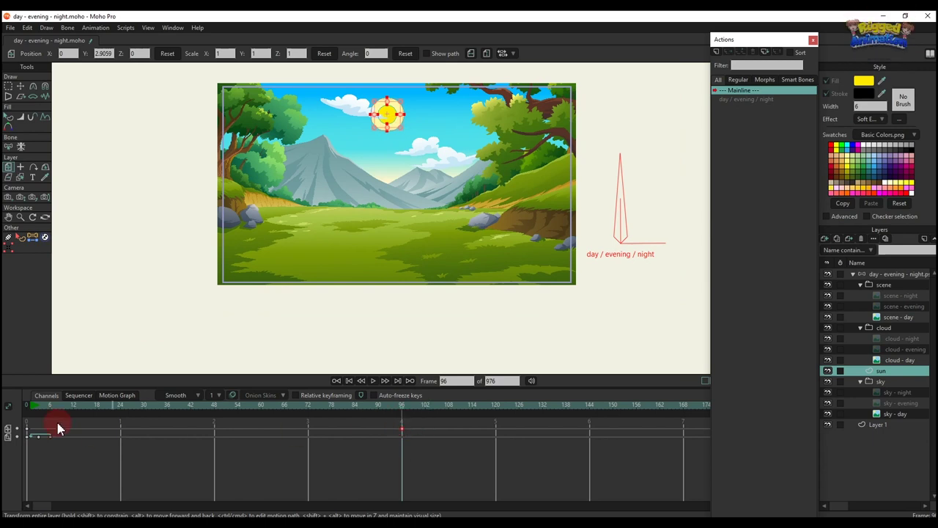
# - Set the sun layer's position keyframes at frames 0 and 96 to Linear and play back the rise from frame 1
pyautogui.rightClick(30, 431)
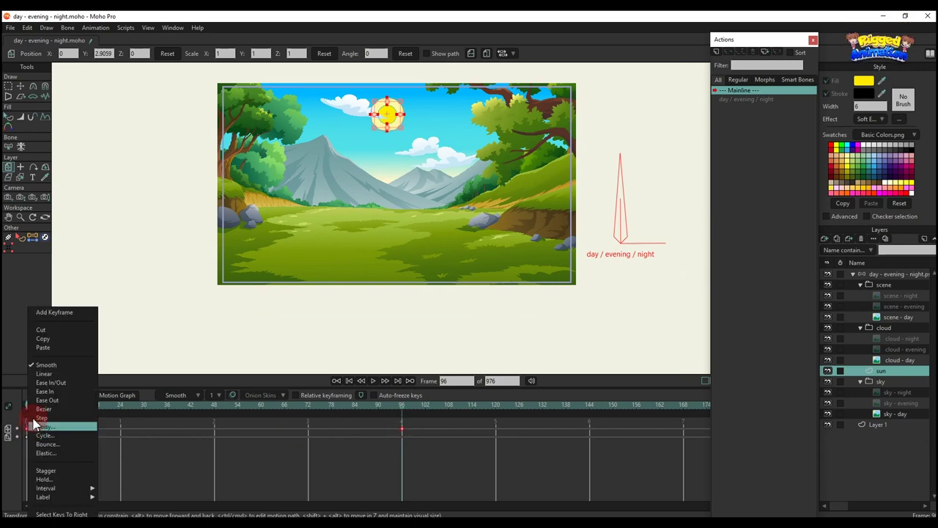
pyautogui.click(55, 376)
pyautogui.click(30, 405)
pyautogui.scroll(2, 325, 247)
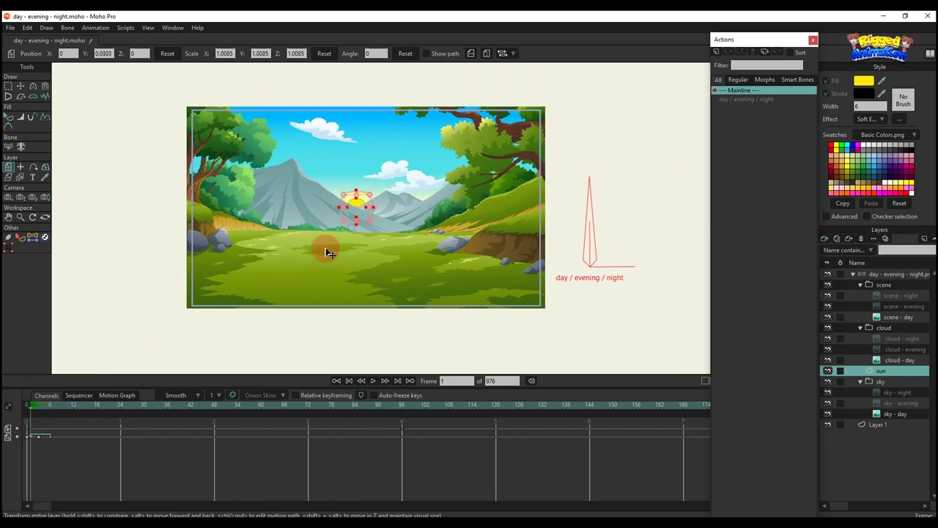
pyautogui.press('space')
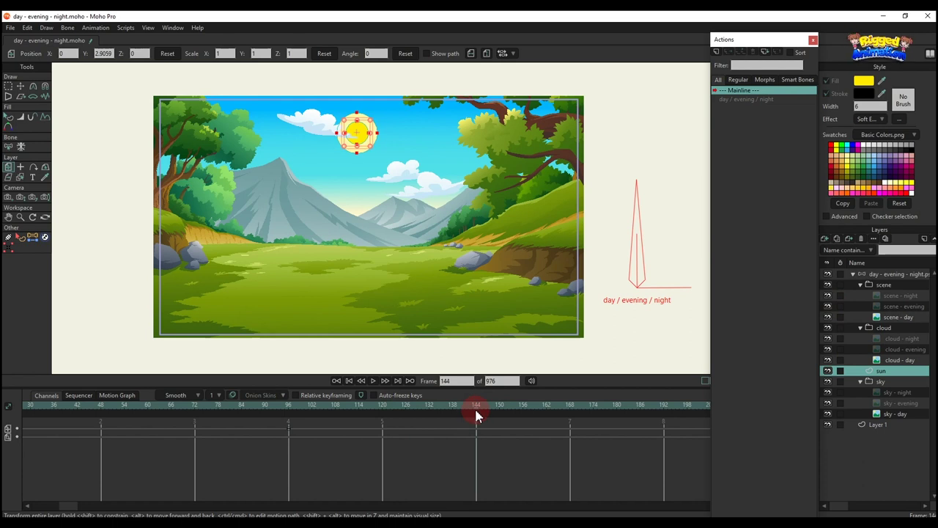
pyautogui.press('space')
# - Keyframe the existing fill colours of the sun's inner and outer circles at frame 144
pyautogui.scroll(2, 351, 135)
pyautogui.press('w')
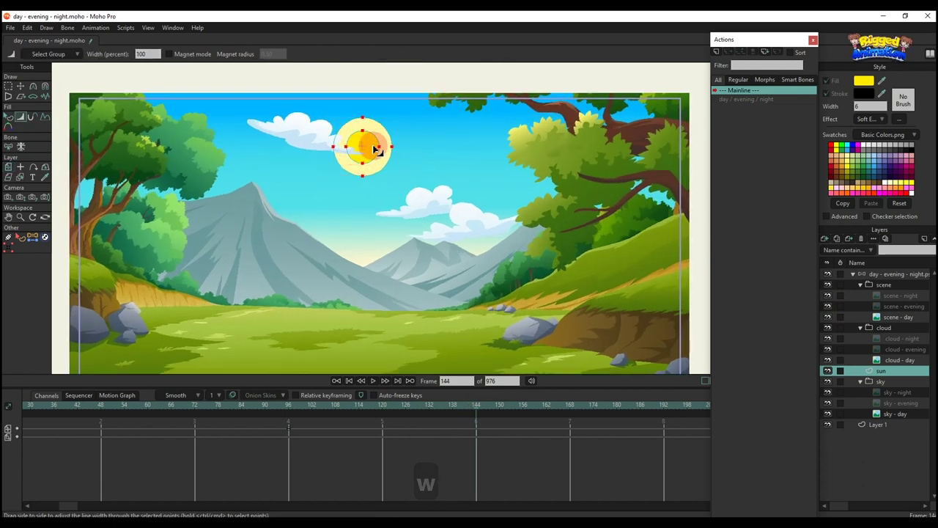
pyautogui.press('q')
pyautogui.click(373, 146)
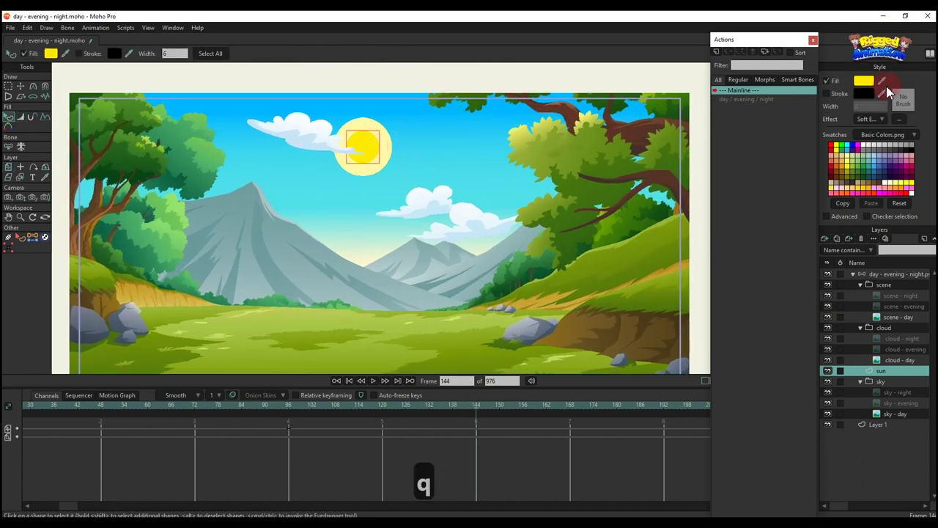
pyautogui.click(866, 82)
pyautogui.click(848, 256)
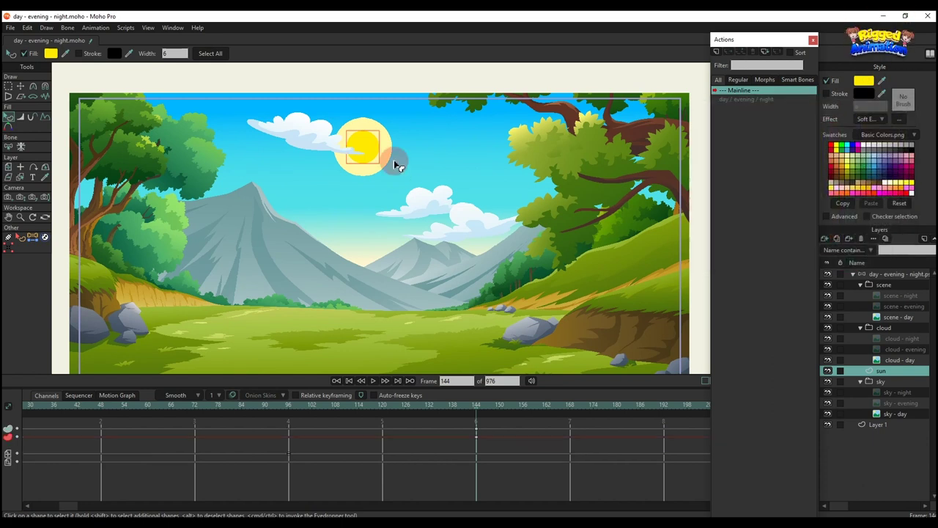
pyautogui.click(864, 81)
pyautogui.click(795, 171)
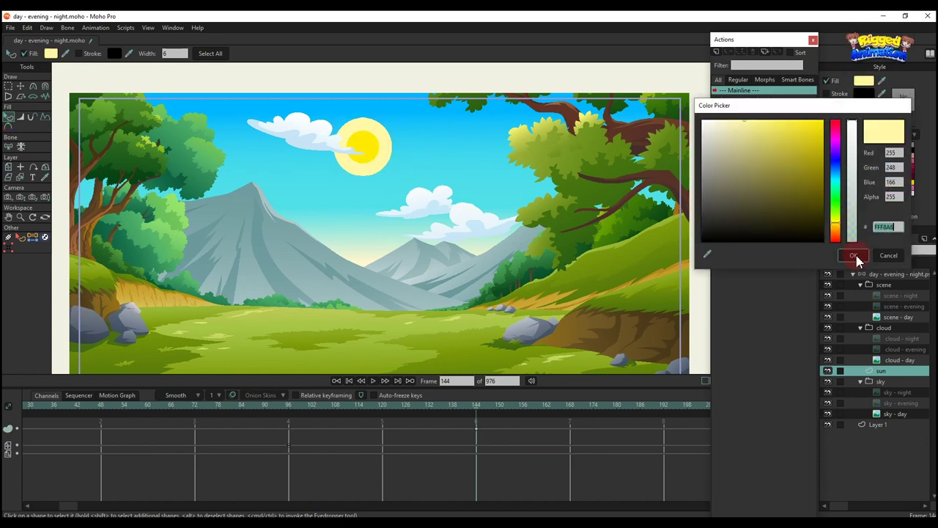
pyautogui.click(849, 253)
# - Shift the fill of the sun's inner circle to an orange-yellow hue at frame 288
pyautogui.moveTo(492, 413); pyautogui.dragTo(611, 424)
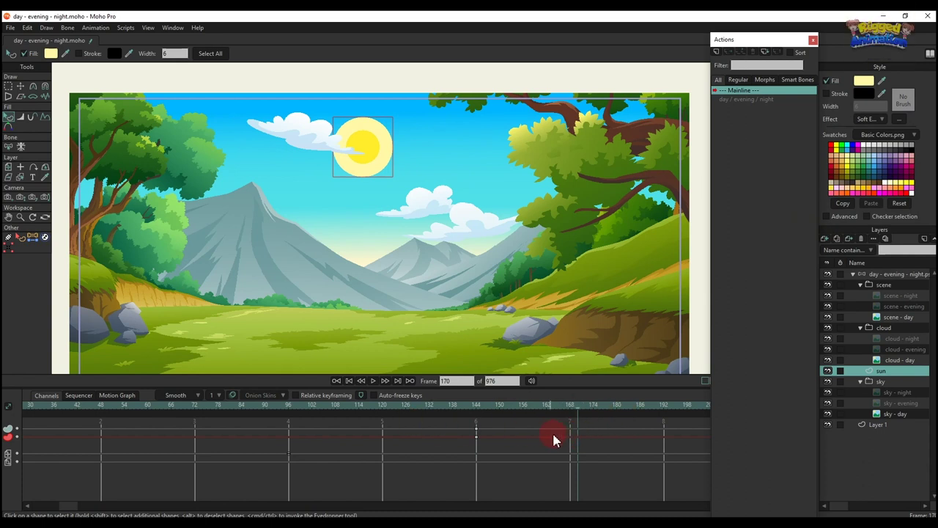
pyautogui.hscroll(6, 438, 442)
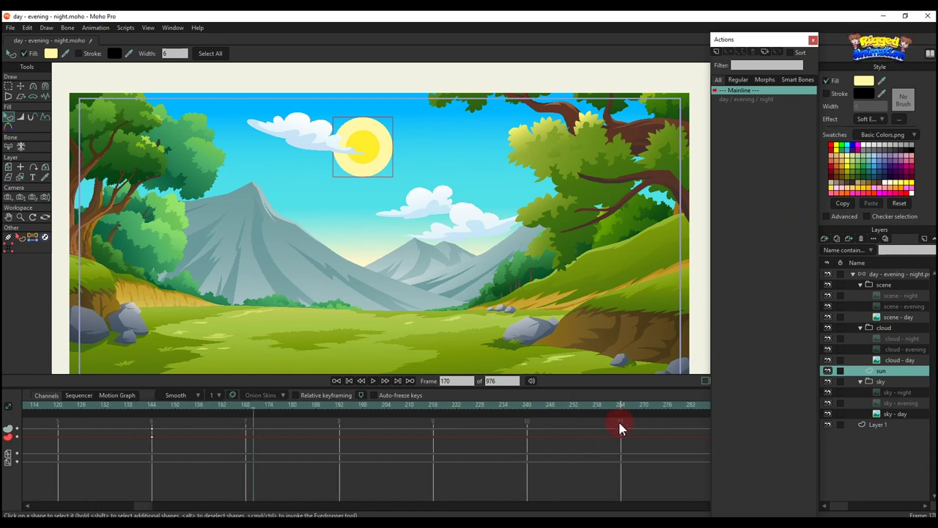
pyautogui.hscroll(1, 609, 442)
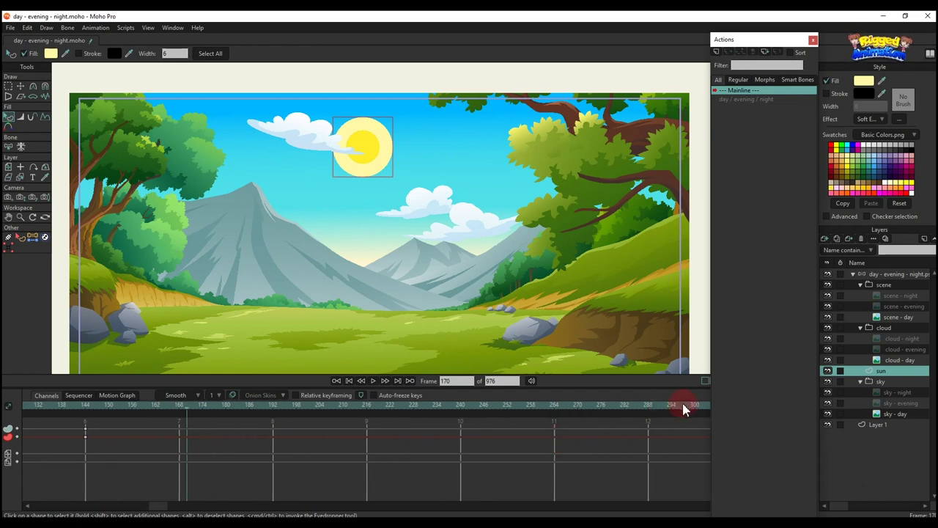
pyautogui.click(651, 406)
pyautogui.click(419, 203)
pyautogui.click(366, 146)
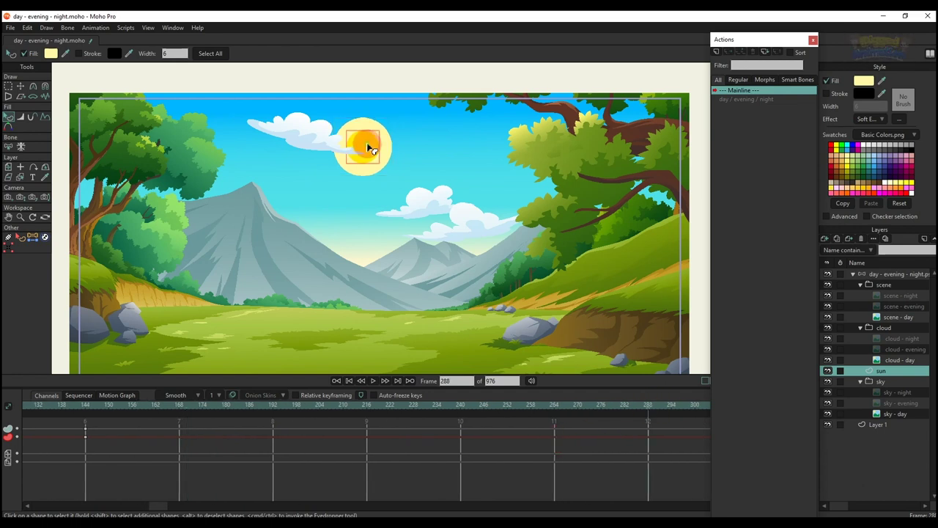
pyautogui.click(851, 103)
pyautogui.click(864, 81)
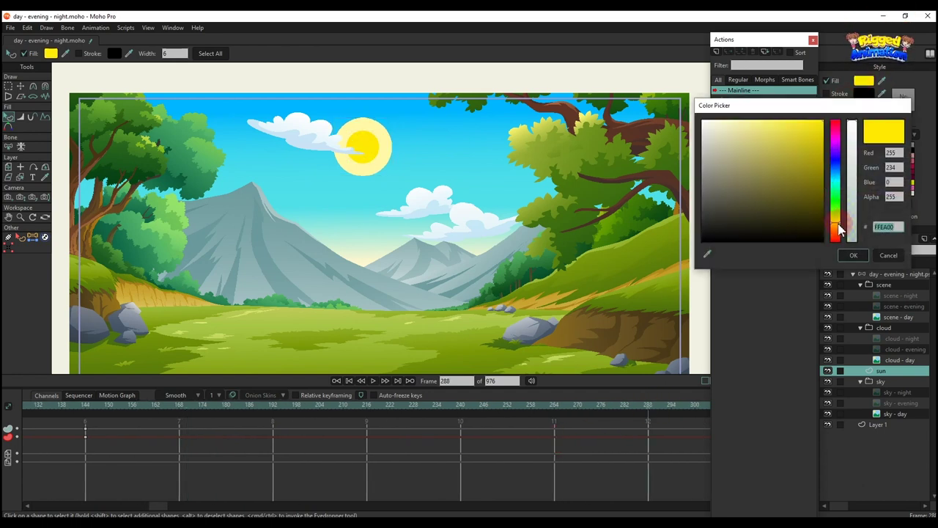
pyautogui.click(839, 230)
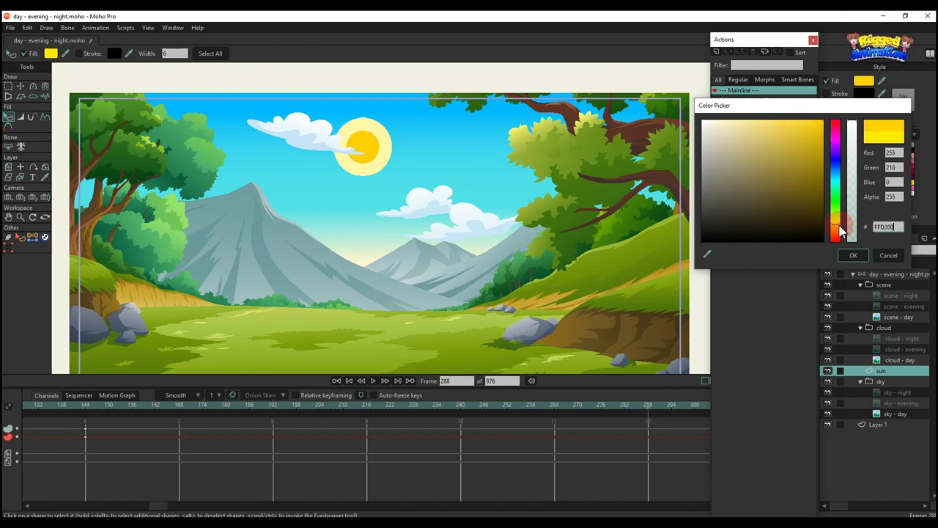
pyautogui.click(842, 231)
pyautogui.click(852, 253)
# - Change the fill of the sun's outer circle to pale orange FFE3A6 at frame 288
pyautogui.click(385, 134)
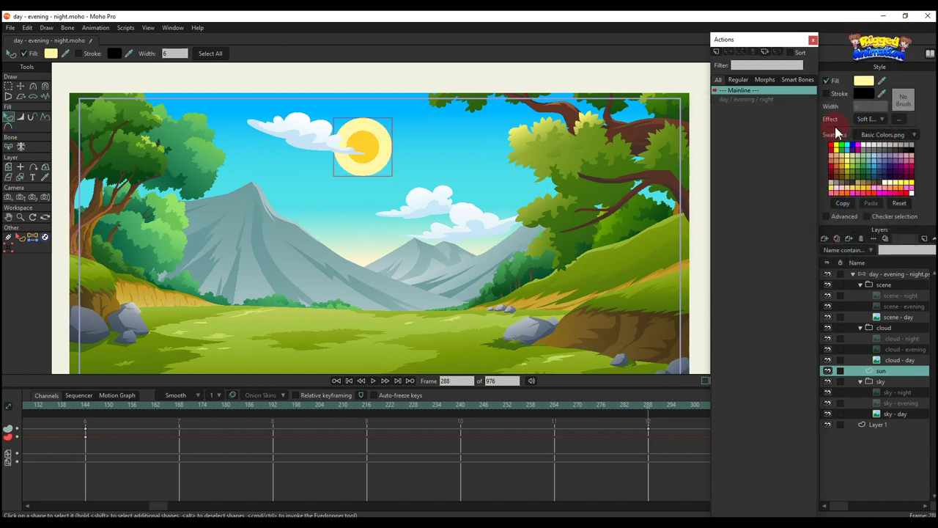
pyautogui.click(863, 82)
pyautogui.click(837, 231)
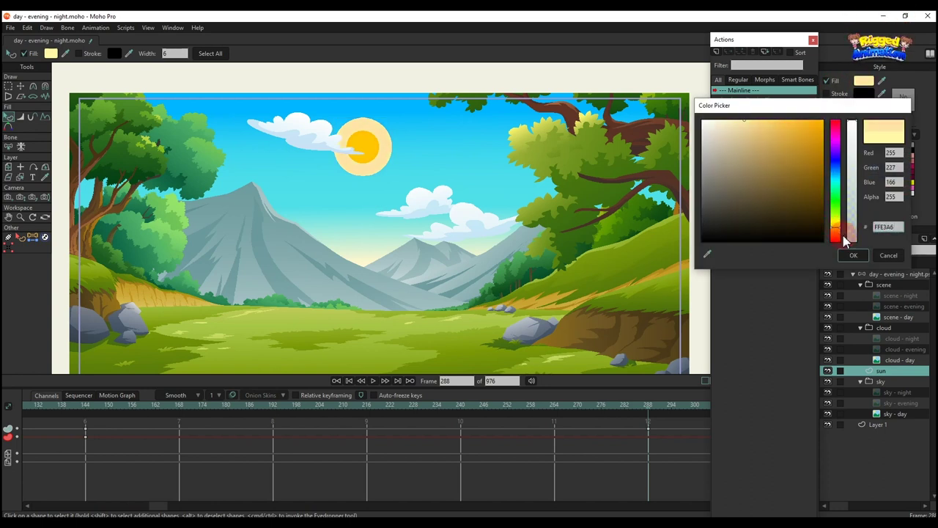
pyautogui.click(854, 256)
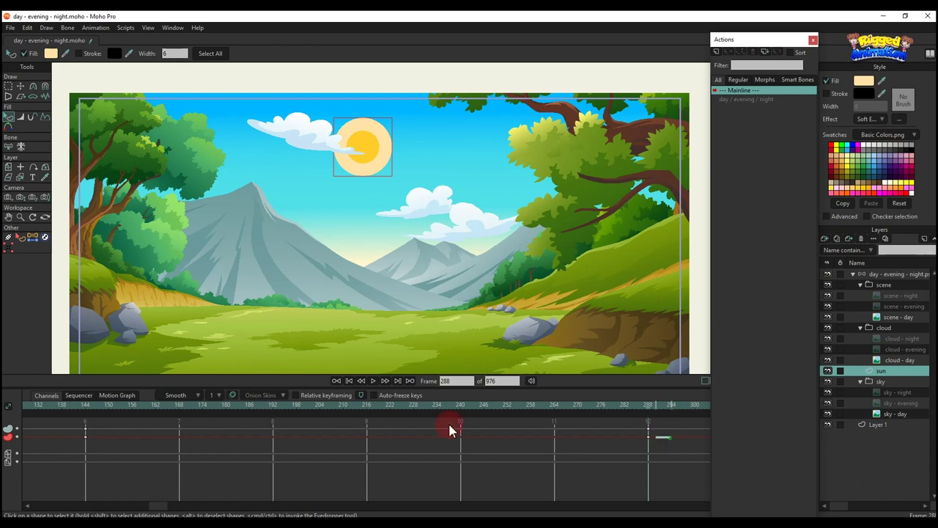
# - Set the sun's fill colour keyframes at frames 144 and 288 to Linear interpolation
pyautogui.click(76, 434)
pyautogui.rightClick(87, 437)
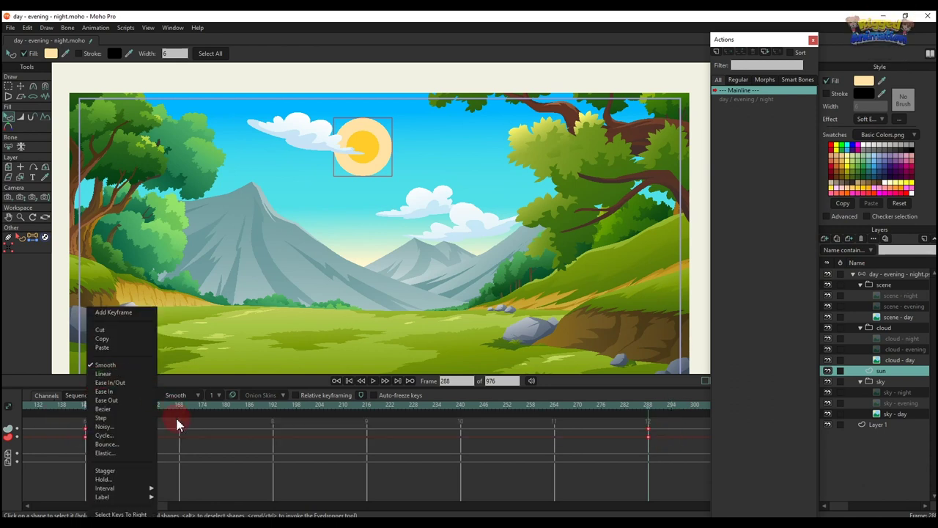
pyautogui.click(149, 429)
# - Select the day - evening - night bone layer and keyframe the upright day / evening / night bone at frame 144
pyautogui.click(86, 408)
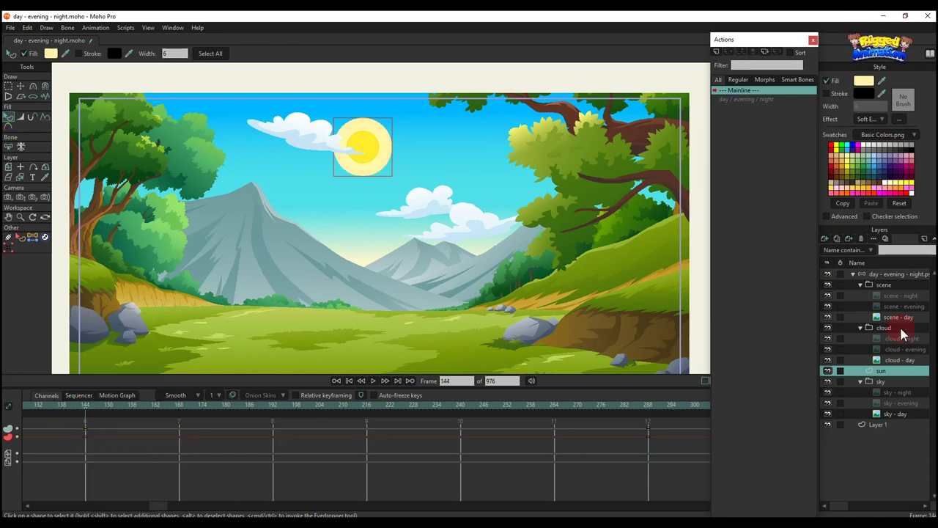
pyautogui.click(887, 276)
pyautogui.scroll(-3, 444, 203)
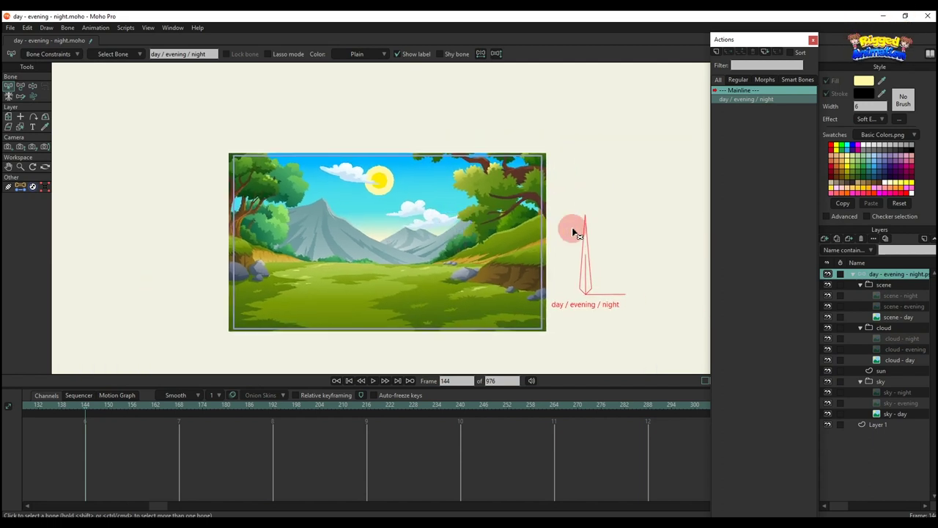
pyautogui.press('t')
pyautogui.click(588, 250)
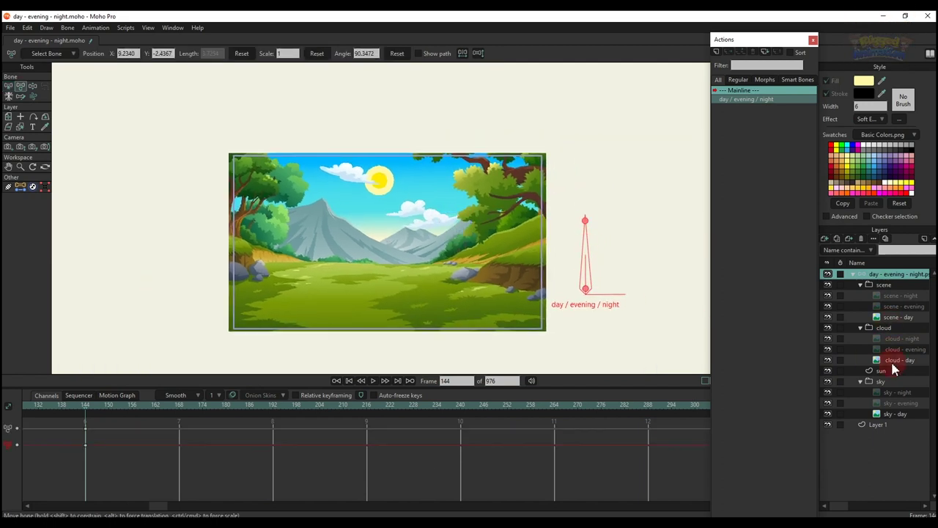
# - Rotate the day / evening / night bone to an angle of 45.8650 at frame 288, matching the sun's colour keyframes
pyautogui.click(887, 372)
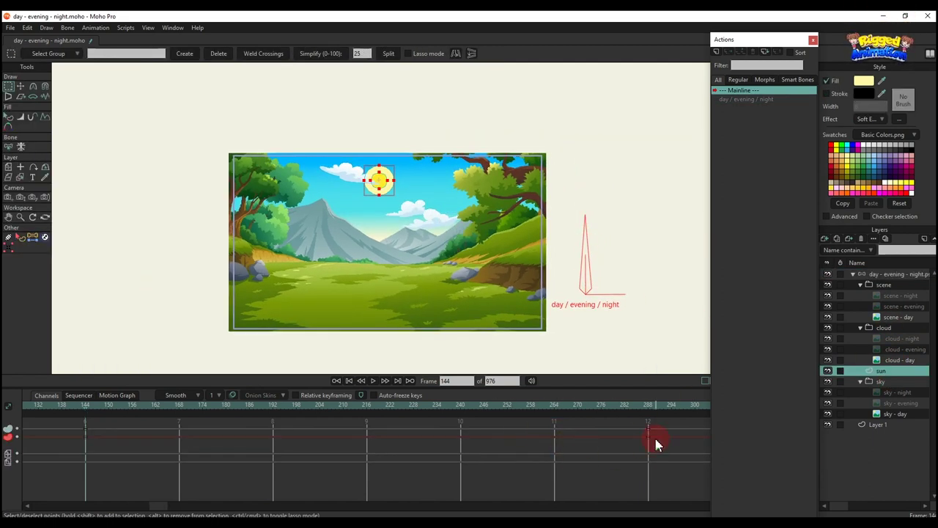
pyautogui.click(878, 280)
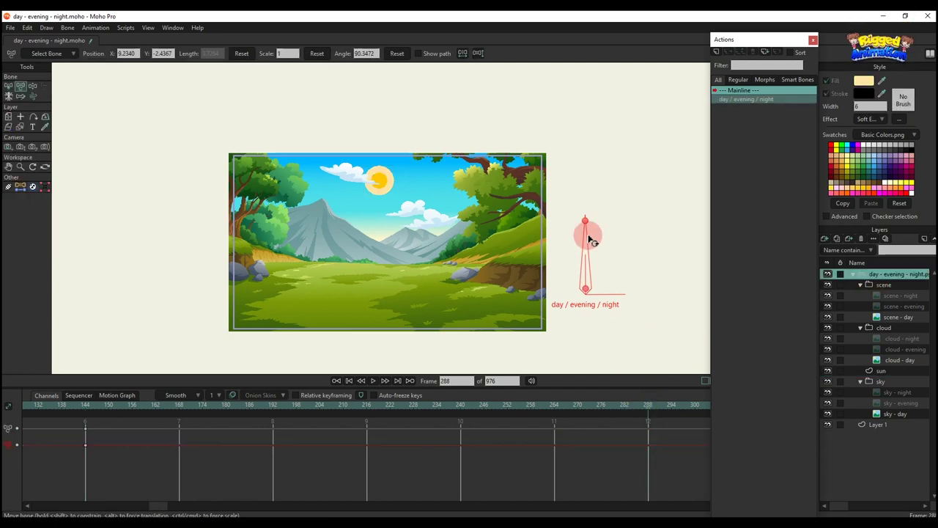
pyautogui.moveTo(591, 241); pyautogui.dragTo(638, 248)
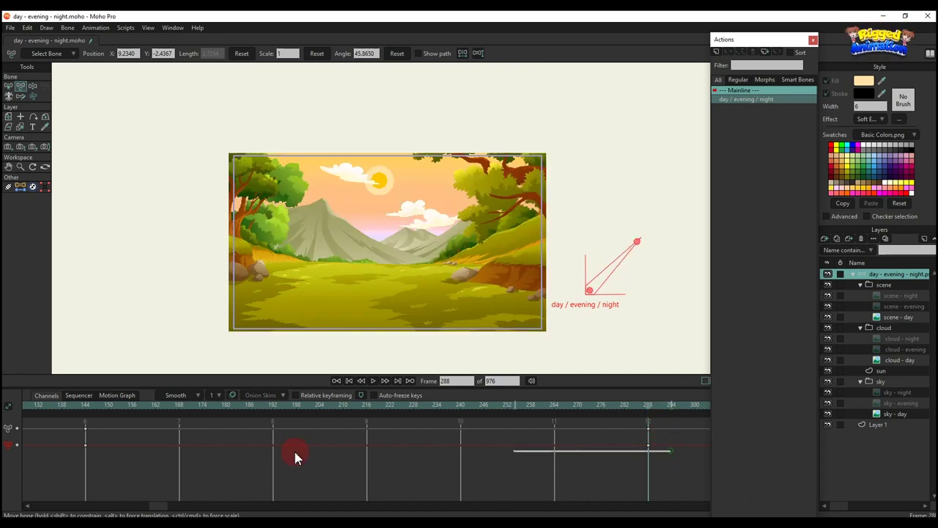
# - Set the bone's keyframes at frames 144 and 288 to Linear interpolation
pyautogui.moveTo(293, 448); pyautogui.dragTo(82, 425)
pyautogui.rightClick(85, 422)
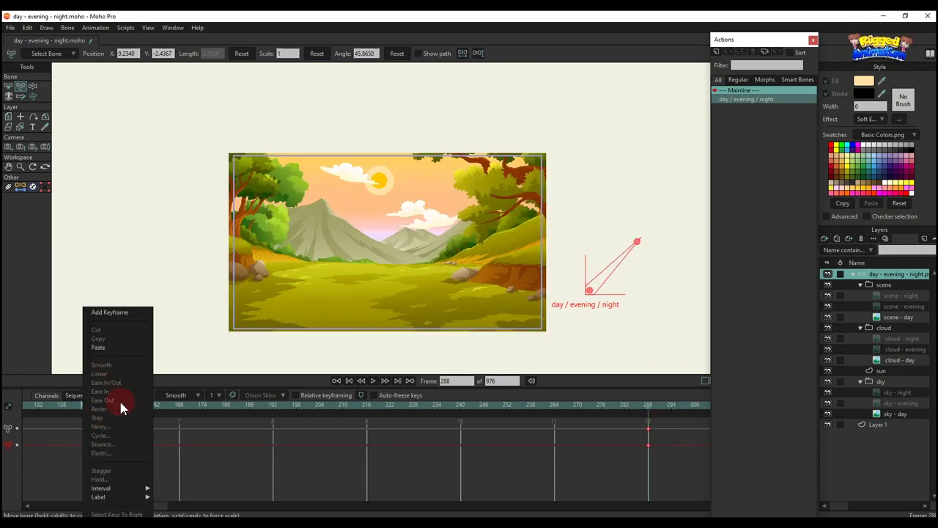
pyautogui.rightClick(649, 432)
pyautogui.click(388, 465)
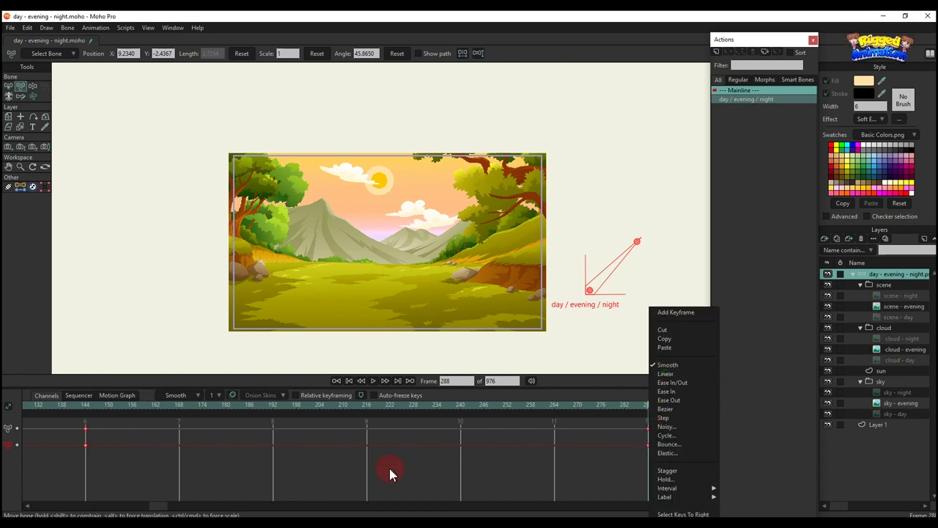
pyautogui.click(89, 418)
# - Examine the day-to-evening transition frame by frame from frame 144 to about frame 271
pyautogui.click(86, 408)
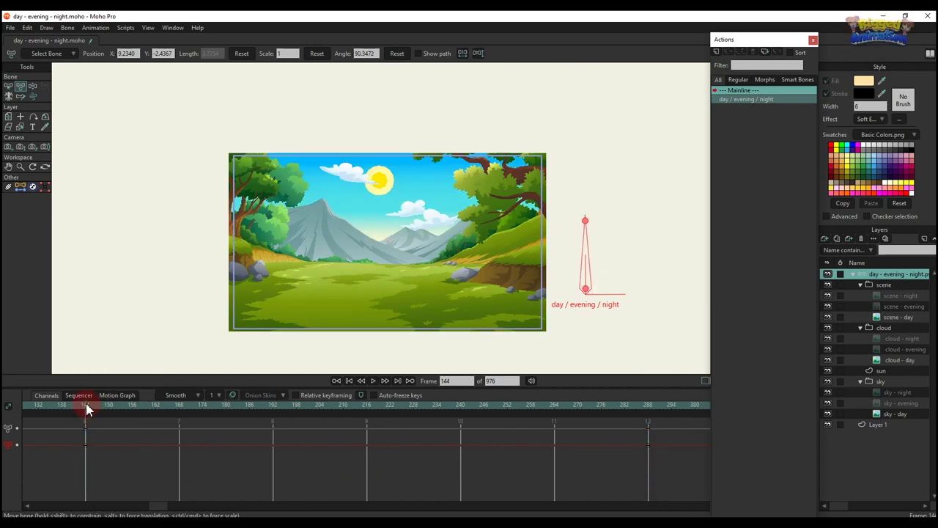
pyautogui.press('Right')
pyautogui.press('Right')
pyautogui.press('Right')
pyautogui.press('Right')
pyautogui.press('Right')
pyautogui.press('Right')
pyautogui.press('Right')
pyautogui.press('Right')
pyautogui.press('Right')
pyautogui.press('Right')
pyautogui.press('Right')
pyautogui.press('Right')
pyautogui.press('Right')
pyautogui.press('Right')
pyautogui.press('Right')
pyautogui.press('Right')
pyautogui.press('Right')
pyautogui.press('Right')
pyautogui.press('Right')
pyautogui.press('Right')
pyautogui.press('Right')
pyautogui.press('Right')
pyautogui.press('Right')
pyautogui.press('Right')
pyautogui.press('Right')
pyautogui.press('Right')
pyautogui.press('Right')
pyautogui.press('Right')
pyautogui.press('Right')
pyautogui.press('Right')
pyautogui.press('Right')
pyautogui.press('Right')
pyautogui.press('Right')
pyautogui.press('Right')
pyautogui.press('Right')
pyautogui.press('Right')
pyautogui.press('Right')
pyautogui.press('Right')
pyautogui.press('Right')
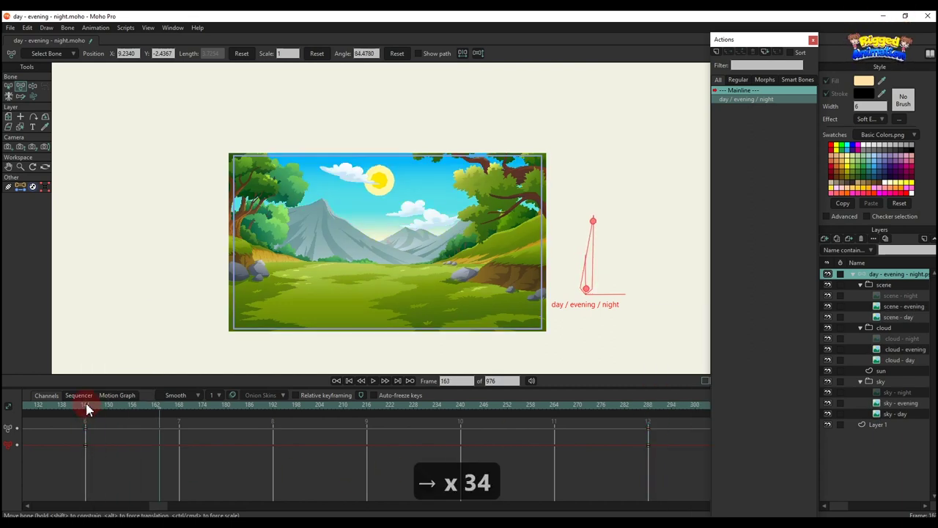
pyautogui.press('Right')
pyautogui.press('Right')
pyautogui.press('Right')
pyautogui.press('Right')
pyautogui.press('Right')
pyautogui.press('Right')
pyautogui.press('Right')
pyautogui.press('Right')
pyautogui.press('Right')
pyautogui.press('Right')
pyautogui.press('Right')
pyautogui.press('Right')
pyautogui.press('Right')
pyautogui.press('Right')
pyautogui.press('Right')
pyautogui.press('Right')
pyautogui.press('Right')
pyautogui.press('Right')
pyautogui.press('Right')
pyautogui.press('Right')
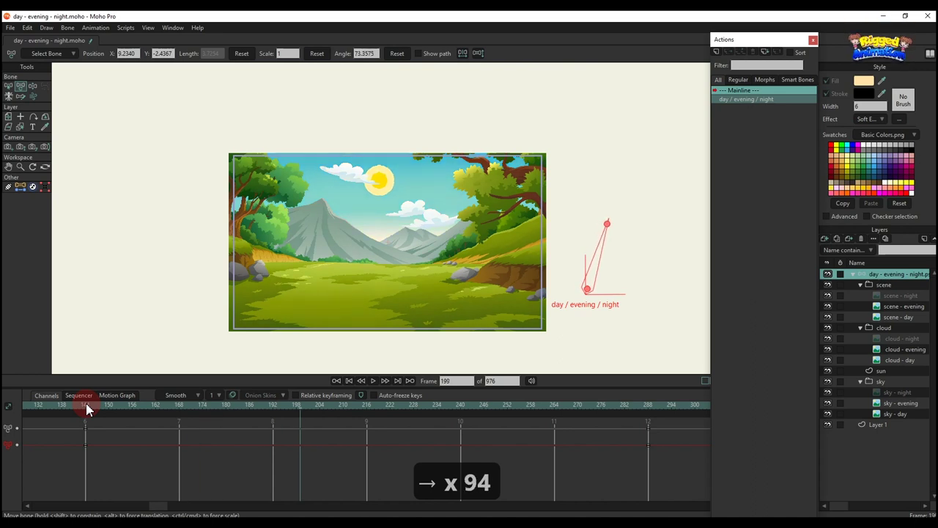
pyautogui.press('Right')
pyautogui.press('Right')
pyautogui.press('Right')
pyautogui.press('Right')
pyautogui.press('Right')
pyautogui.press('Right')
pyautogui.press('Right')
pyautogui.press('Right')
pyautogui.press('Right')
pyautogui.press('Right')
pyautogui.press('Right')
pyautogui.press('Right')
pyautogui.press('Right')
pyautogui.press('Right')
pyautogui.press('Right')
pyautogui.press('Right')
pyautogui.press('Right')
pyautogui.press('Right')
pyautogui.press('Right')
pyautogui.press('Right')
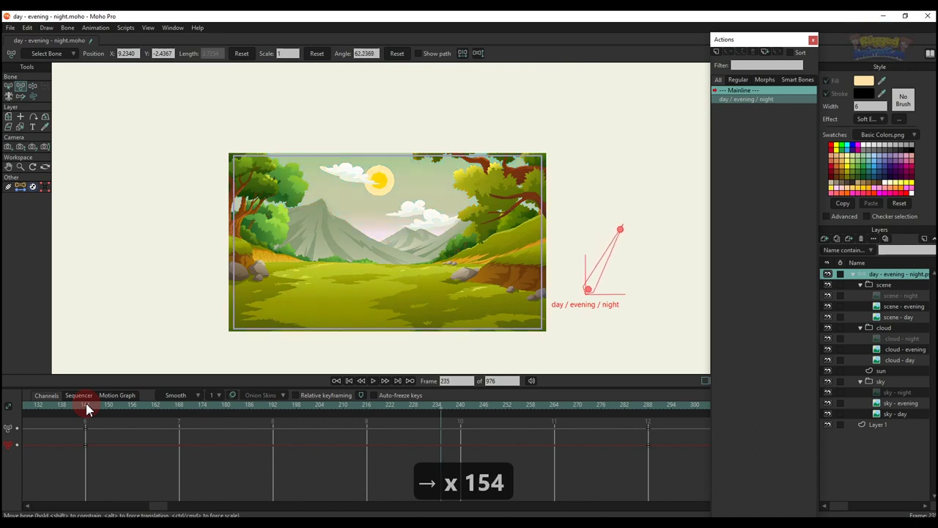
pyautogui.press('Right')
pyautogui.press('Right')
pyautogui.press('Right')
pyautogui.press('Right')
pyautogui.press('Right')
pyautogui.press('Right')
pyautogui.press('Right')
pyautogui.press('Right')
pyautogui.press('Right')
pyautogui.press('Right')
pyautogui.press('Right')
pyautogui.press('Right')
pyautogui.press('Right')
pyautogui.press('Right')
pyautogui.press('Right')
pyautogui.press('Right')
pyautogui.press('Right')
pyautogui.press('Right')
pyautogui.press('Right')
pyautogui.press('Right')
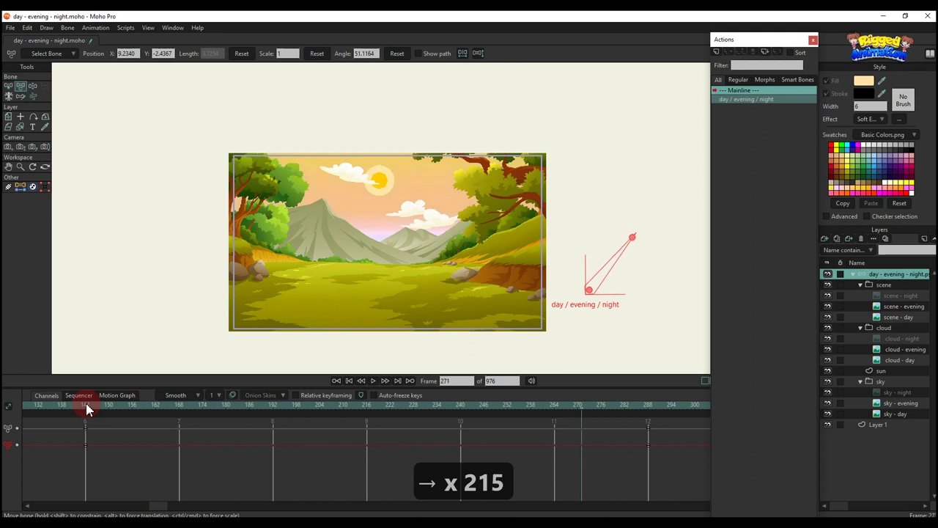
# - Keyframe the sun layer's position at frame 288, and lower it to Y -0.8538 behind the mountains at frame 408
pyautogui.click(649, 405)
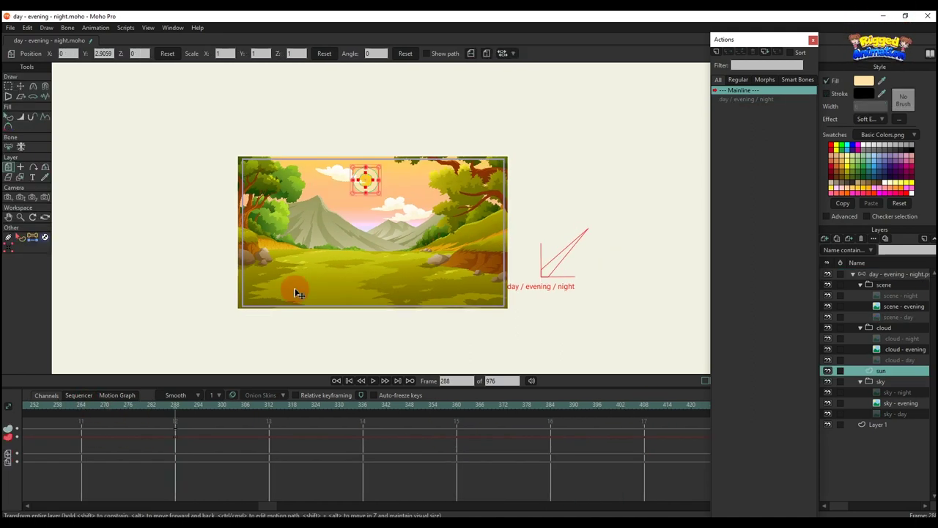
pyautogui.press('m')
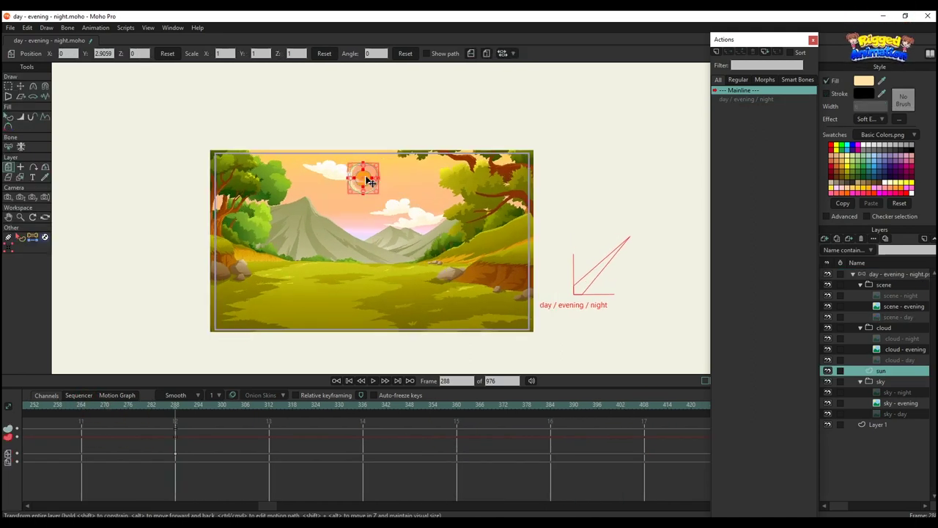
pyautogui.click(644, 408)
pyautogui.moveTo(361, 187); pyautogui.dragTo(408, 293)
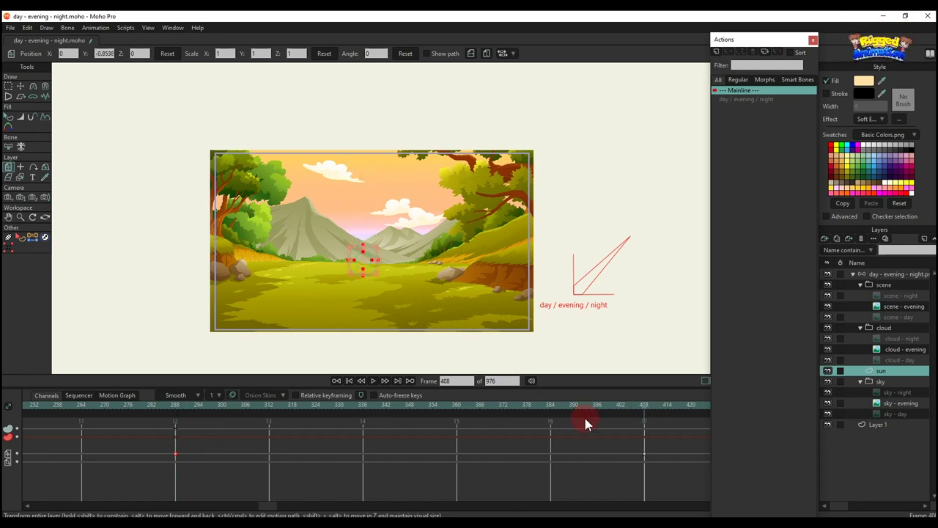
# - Set the sun's position keyframes at frames 288 and 408 to Linear interpolation and preview the sunset from frame 288
pyautogui.moveTo(653, 456); pyautogui.dragTo(176, 459)
pyautogui.rightClick(176, 459)
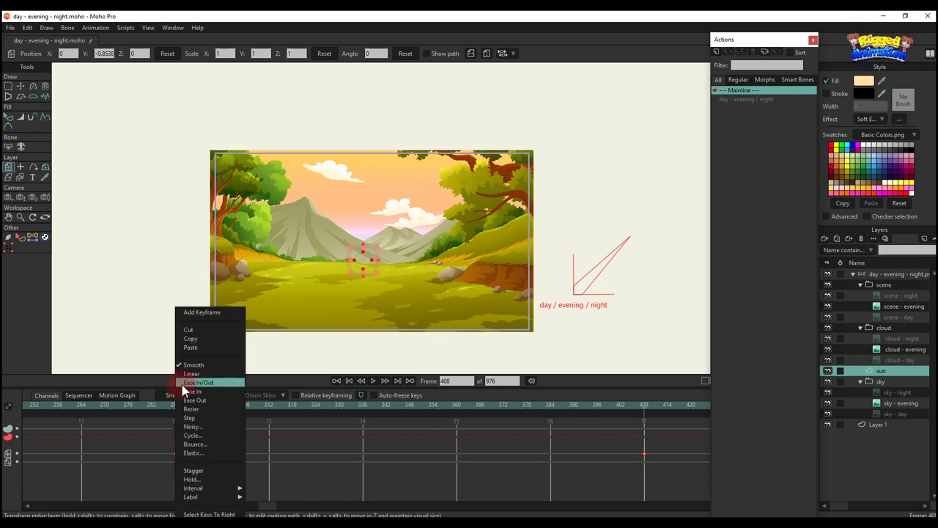
pyautogui.click(278, 430)
pyautogui.click(179, 407)
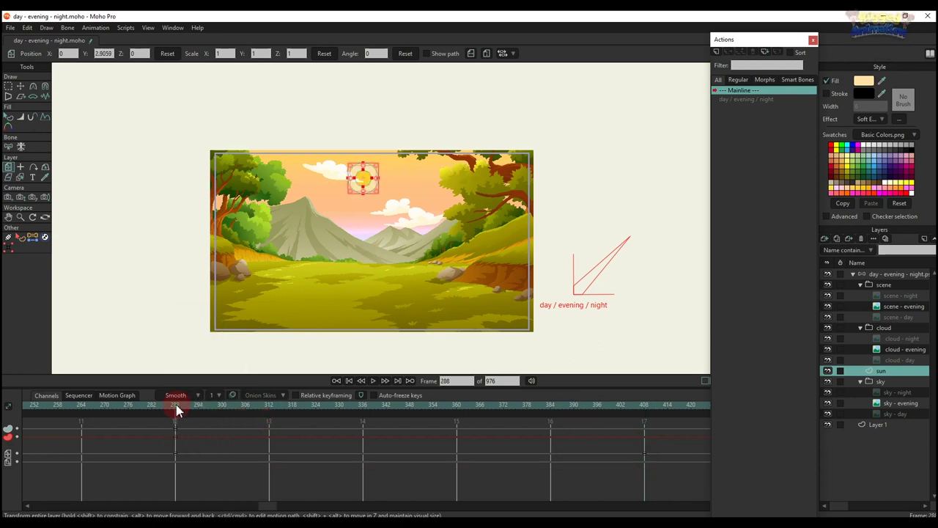
pyautogui.press('space')
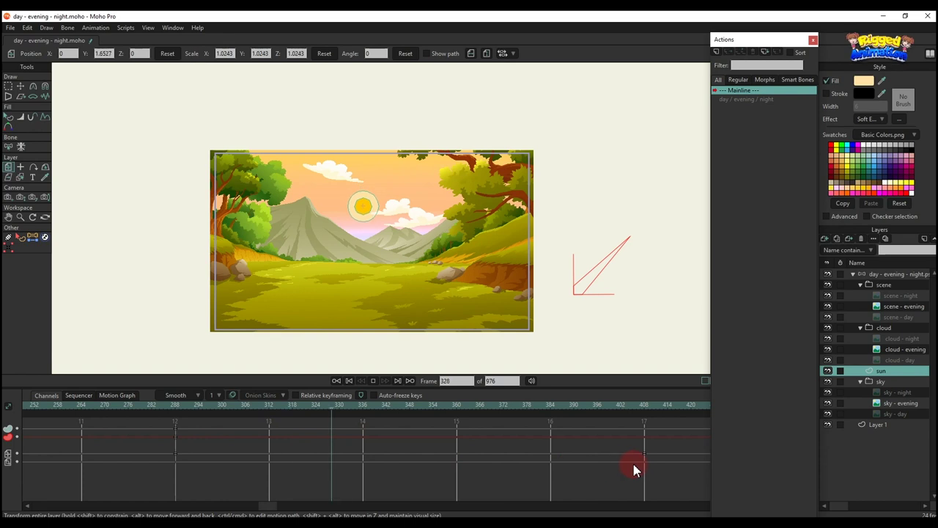
pyautogui.moveTo(478, 408); pyautogui.dragTo(457, 409)
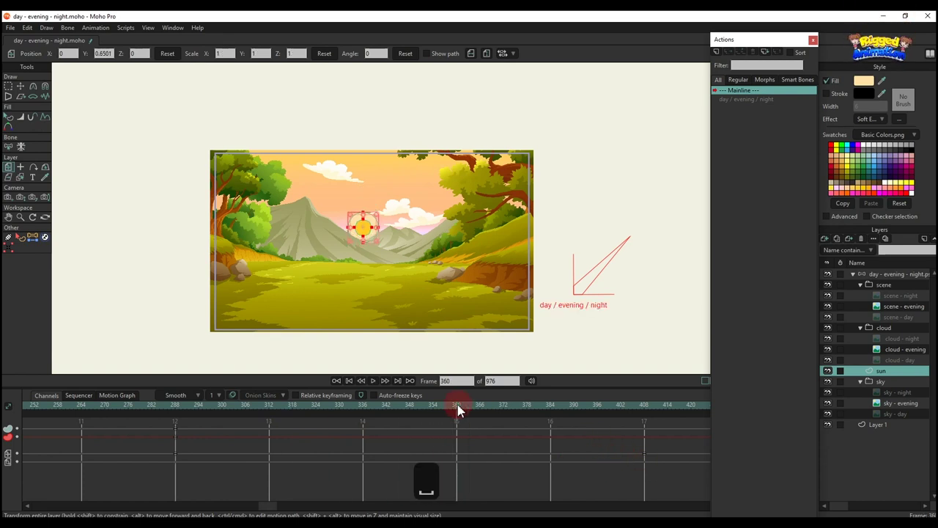
# - Keyframe the day / evening / night bone unchanged at frame 360 and rotate it to an angle of 0.3472 at frame 408
pyautogui.click(882, 276)
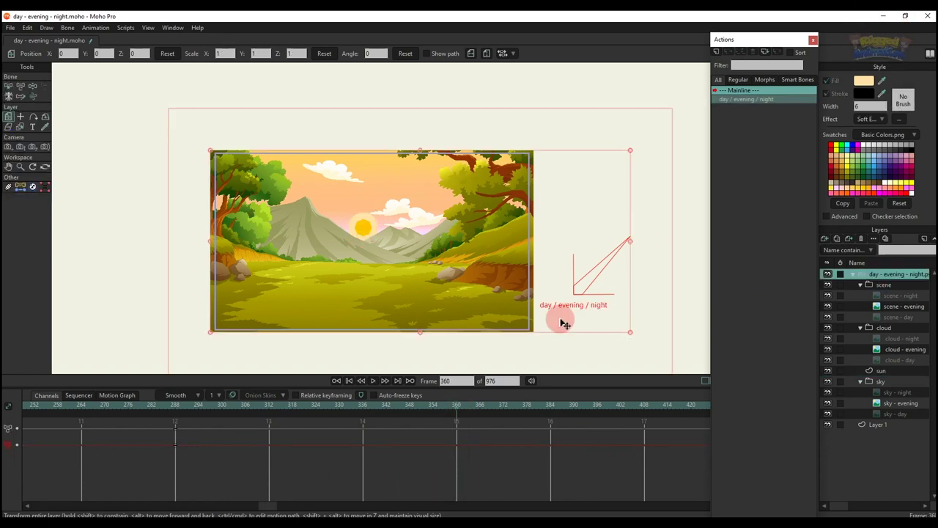
pyautogui.press('t')
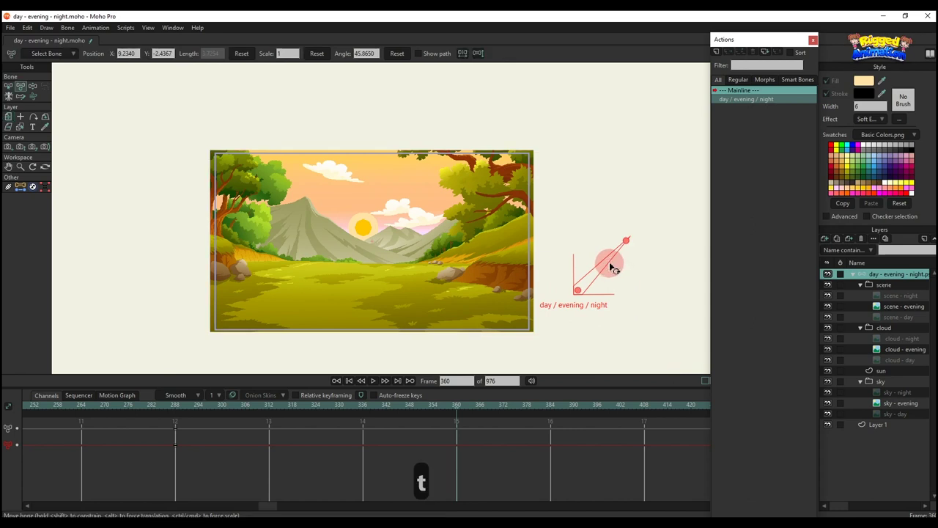
pyautogui.click(360, 408)
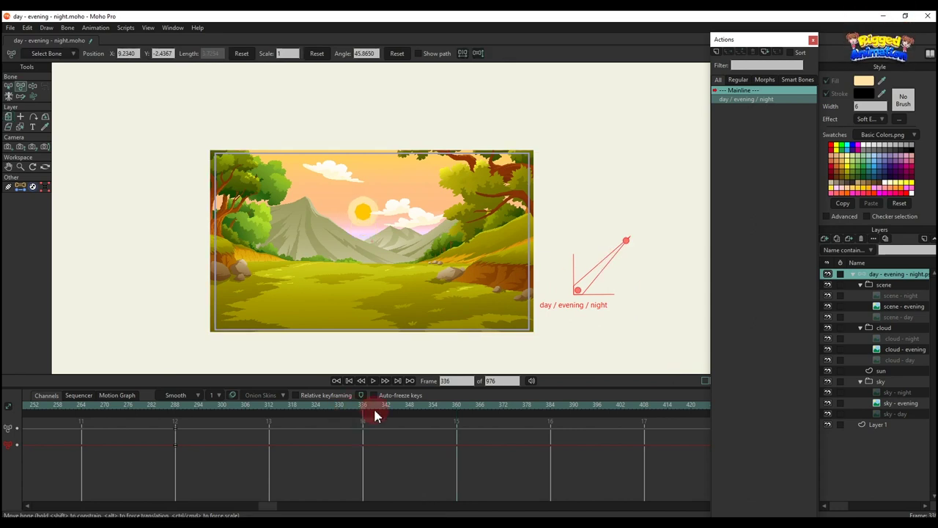
pyautogui.moveTo(373, 415); pyautogui.dragTo(456, 414)
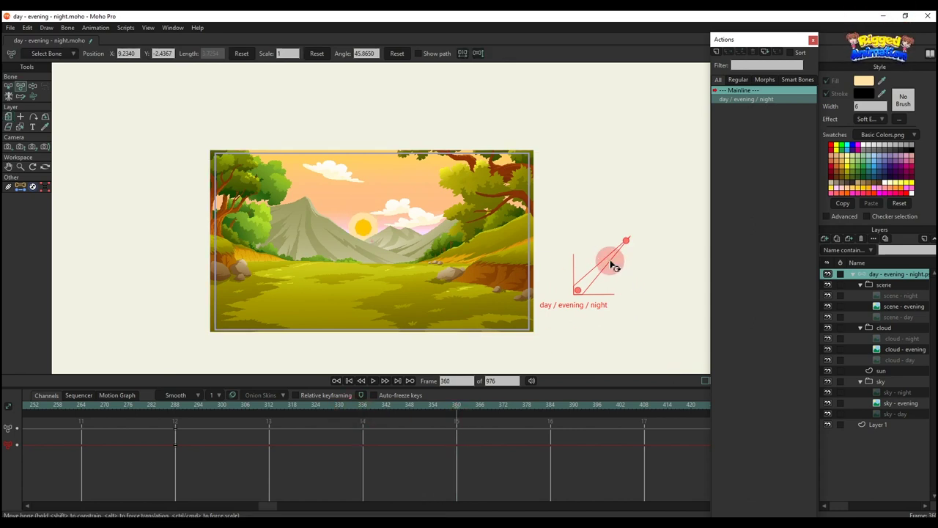
pyautogui.hscroll(8, 623, 447)
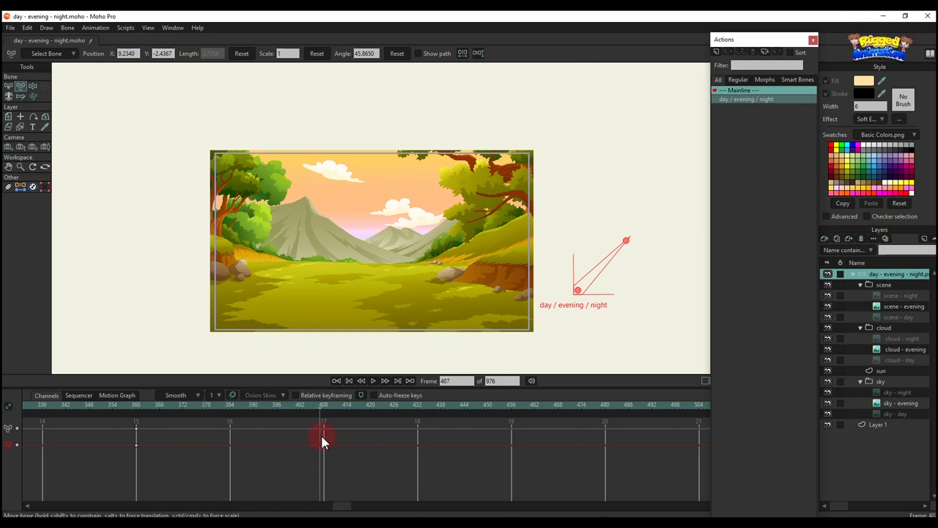
pyautogui.moveTo(626, 241); pyautogui.dragTo(646, 294)
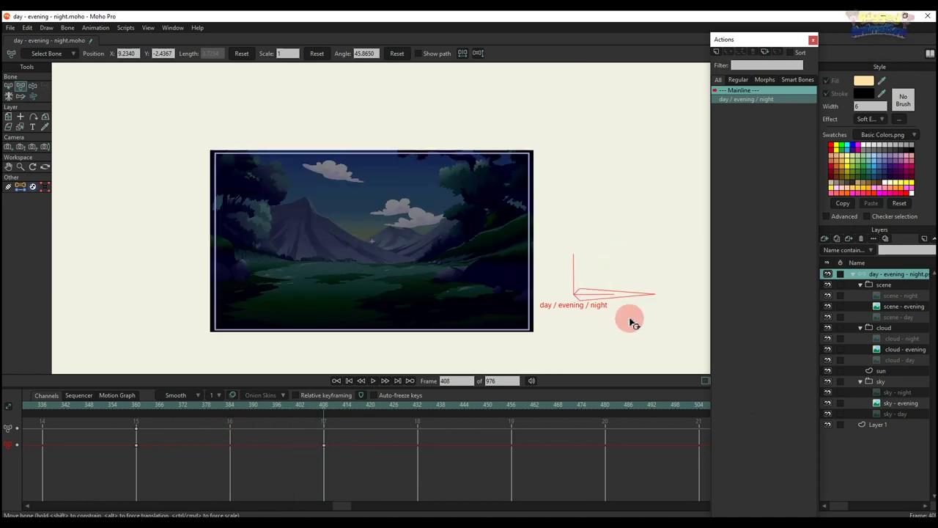
# - Set the bone's keyframes at frames 360 and 408 to Linear interpolation and move the second one to frame 432
pyautogui.hscroll(-5, 330, 462)
pyautogui.moveTo(451, 452); pyautogui.dragTo(250, 435)
pyautogui.rightClick(250, 434)
pyautogui.click(256, 379)
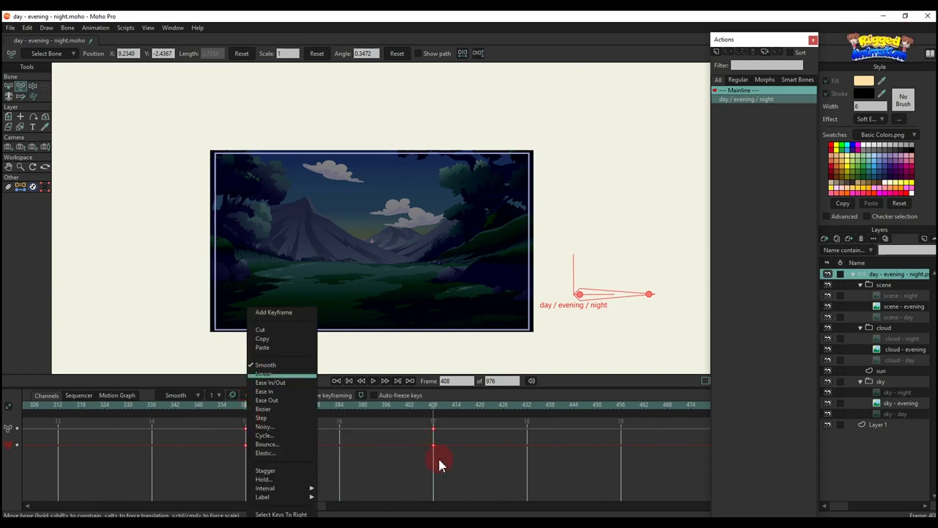
pyautogui.moveTo(427, 426); pyautogui.dragTo(528, 435)
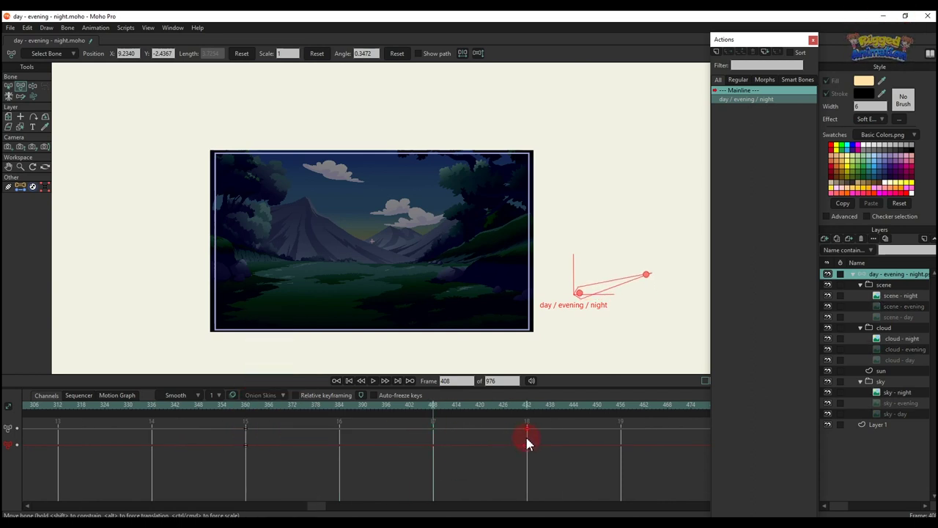
# - Examine the evening-to-night transition frame by frame from frame 356 to about frame 454
pyautogui.click(228, 407)
pyautogui.press('Right')
pyautogui.press('Right')
pyautogui.press('Right')
pyautogui.press('Right')
pyautogui.press('Right')
pyautogui.press('Right')
pyautogui.press('Right')
pyautogui.press('Right')
pyautogui.press('Right')
pyautogui.press('Right')
pyautogui.press('Right')
pyautogui.press('Right')
pyautogui.press('Right')
pyautogui.press('Right')
pyautogui.press('Right')
pyautogui.press('Right')
pyautogui.press('Right')
pyautogui.press('Right')
pyautogui.press('Right')
pyautogui.press('Right')
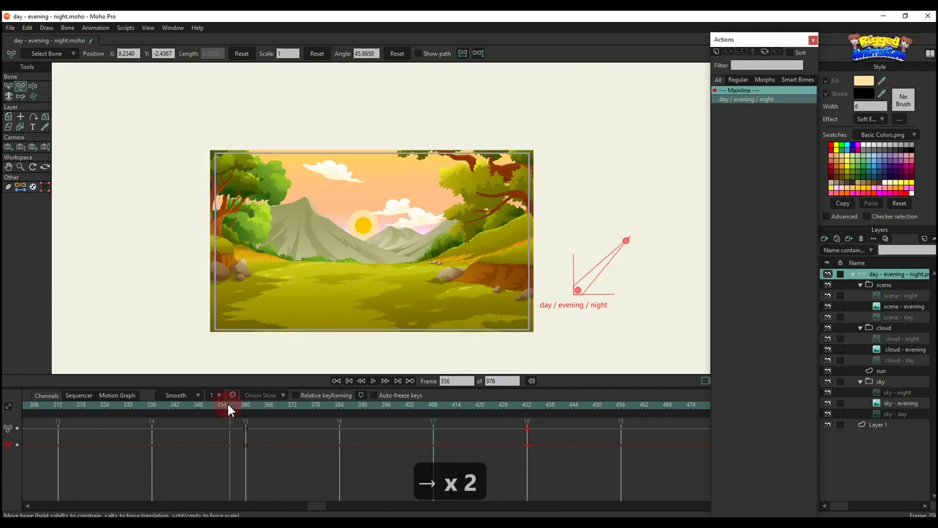
pyautogui.press('Right')
pyautogui.press('Right')
pyautogui.press('Right')
pyautogui.press('Right')
pyautogui.press('Right')
pyautogui.press('Right')
pyautogui.press('Right')
pyautogui.press('Right')
pyautogui.press('Right')
pyautogui.press('Right')
pyautogui.press('Right')
pyautogui.press('Right')
pyautogui.press('Right')
pyautogui.press('Right')
pyautogui.press('Right')
pyautogui.press('Right')
pyautogui.press('Right')
pyautogui.press('Right')
pyautogui.press('Right')
pyautogui.press('Right')
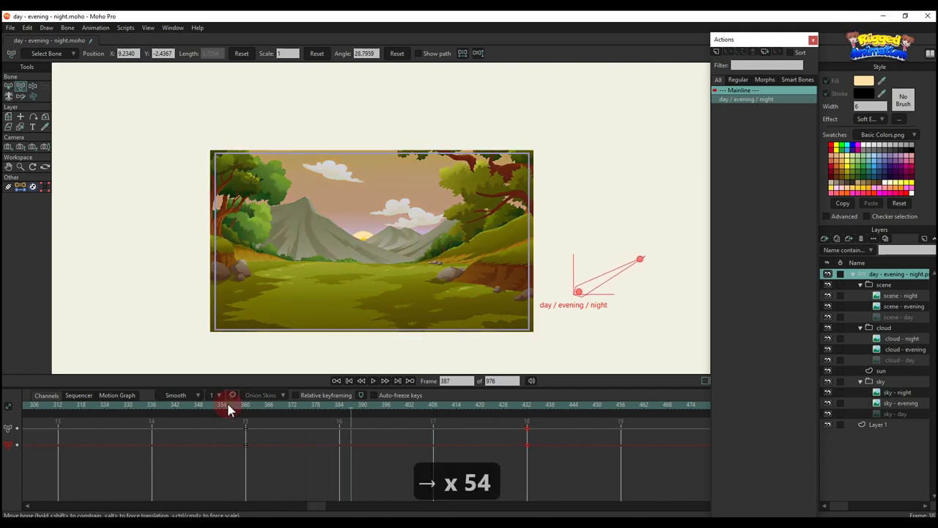
pyautogui.press('Right')
pyautogui.press('Right')
pyautogui.press('Right')
pyautogui.press('Right')
pyautogui.press('Right')
pyautogui.press('Right')
pyautogui.press('Right')
pyautogui.press('Right')
pyautogui.press('Right')
pyautogui.press('Right')
pyautogui.press('Right')
pyautogui.press('Right')
pyautogui.press('Right')
pyautogui.press('Right')
pyautogui.press('Right')
pyautogui.press('Right')
pyautogui.press('Right')
pyautogui.press('Right')
pyautogui.press('Right')
pyautogui.press('Right')
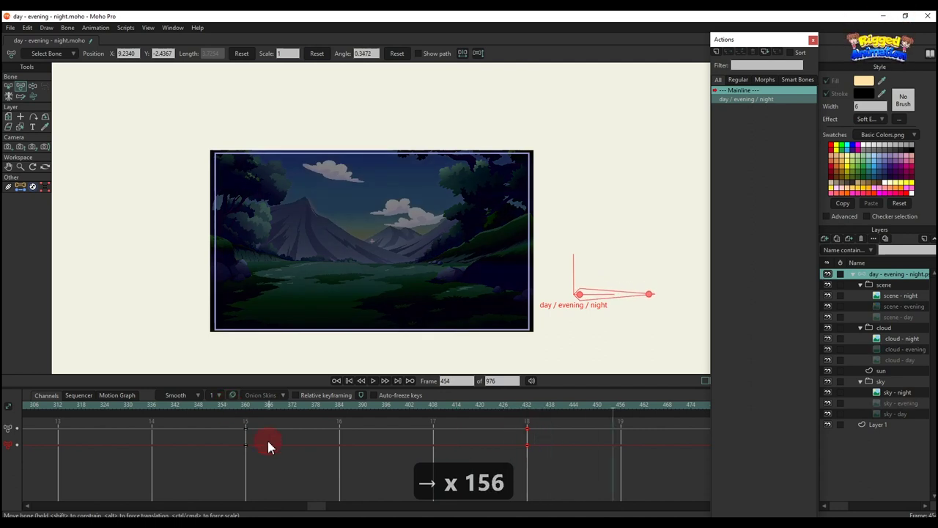
# - Return to just after frame 360 and recheck the fade and setting sun frame by frame up to frame 408
pyautogui.moveTo(277, 408)
pyautogui.mouseDown()
pyautogui.moveTo(254, 408)
pyautogui.moveTo(306, 409)
pyautogui.moveTo(268, 417)
pyautogui.mouseUp()
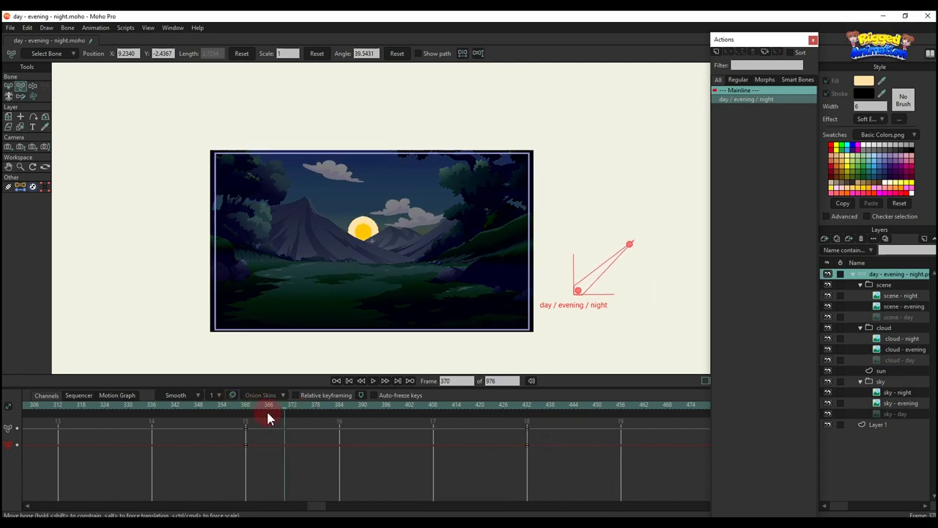
pyautogui.click(259, 408)
pyautogui.press('Right')
pyautogui.press('Right')
pyautogui.press('Right')
pyautogui.press('Right')
pyautogui.press('Right')
pyautogui.press('Right')
pyautogui.press('Right')
pyautogui.press('Right')
pyautogui.press('Right')
pyautogui.press('Right')
pyautogui.press('Right')
pyautogui.press('Right')
pyautogui.press('Right')
pyautogui.press('Right')
pyautogui.press('Right')
pyautogui.press('Right')
pyautogui.press('Right')
pyautogui.press('Right')
pyautogui.press('Right')
pyautogui.press('Right')
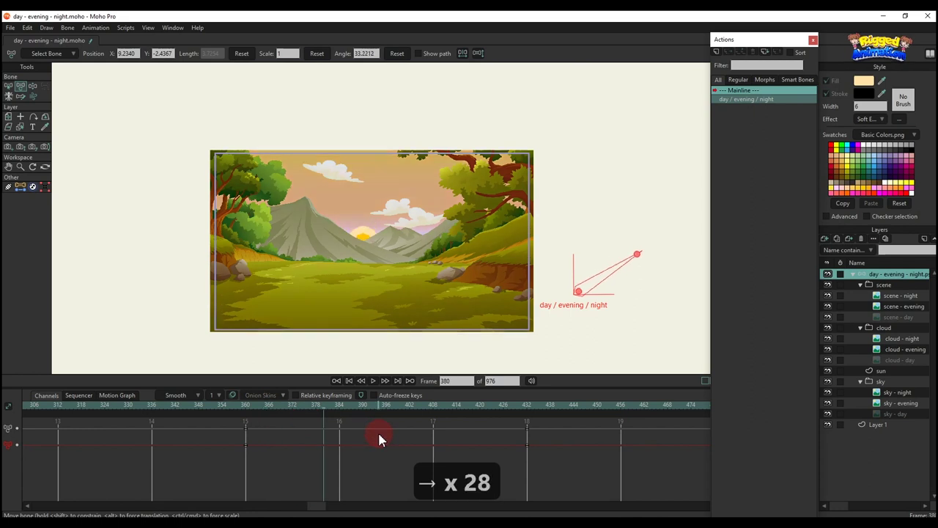
pyautogui.press('Right')
pyautogui.press('Right')
pyautogui.press('Right')
pyautogui.press('Right')
pyautogui.press('Right')
pyautogui.press('Right')
pyautogui.press('Right')
pyautogui.press('Right')
pyautogui.press('Right')
pyautogui.press('Right')
pyautogui.press('Right')
pyautogui.press('Right')
pyautogui.press('Right')
pyautogui.press('Right')
pyautogui.press('Right')
pyautogui.press('Right')
pyautogui.press('Right')
pyautogui.press('Right')
pyautogui.press('Right')
pyautogui.press('Right')
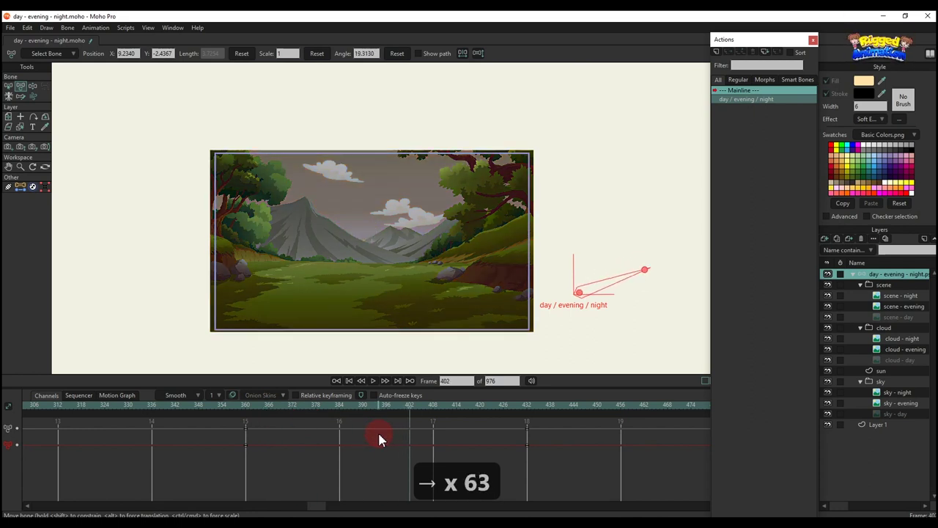
pyautogui.press('Right')
pyautogui.press('Right')
pyautogui.press('Right')
pyautogui.press('Right')
pyautogui.press('Right')
pyautogui.press('Right')
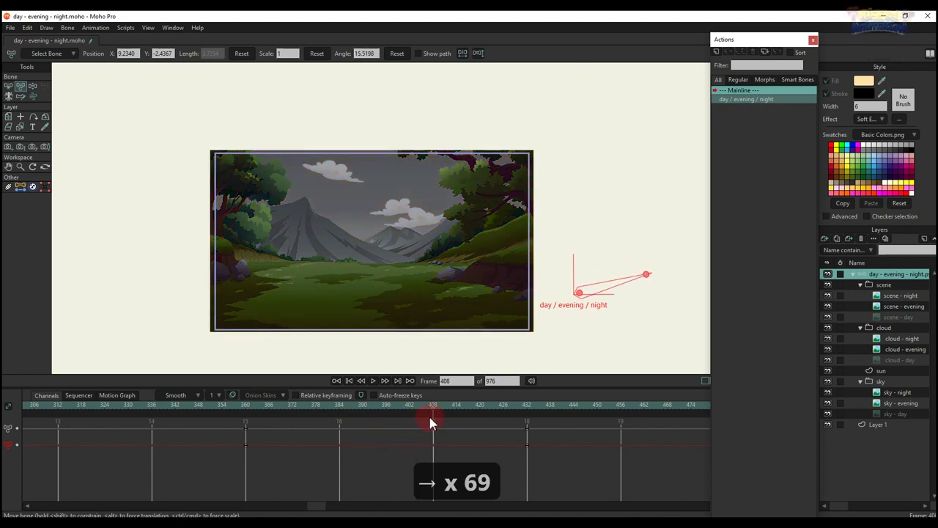
# - Import the star object from star.moho in File Explorer's ef folder into the Moho scene, directly above the sun layer
pyautogui.click(883, 371)
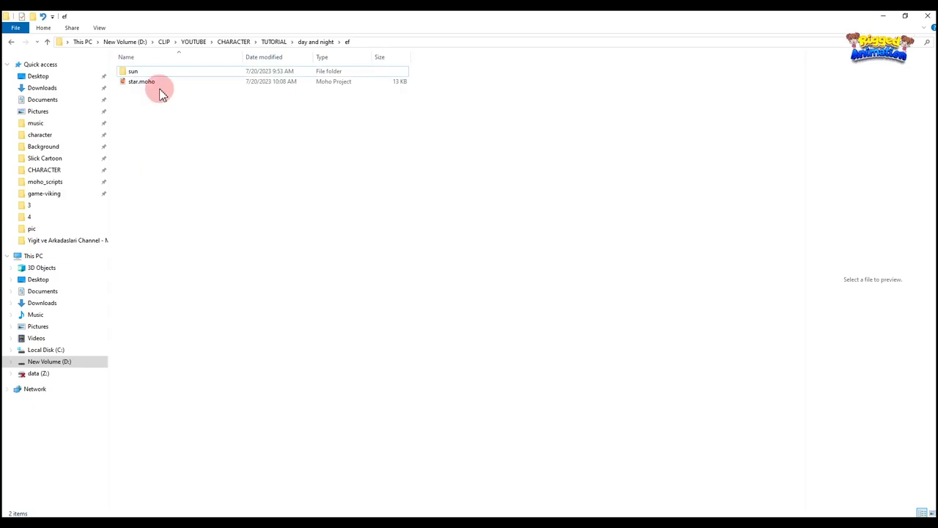
pyautogui.moveTo(179, 82); pyautogui.dragTo(361, 245)
pyautogui.click(586, 311)
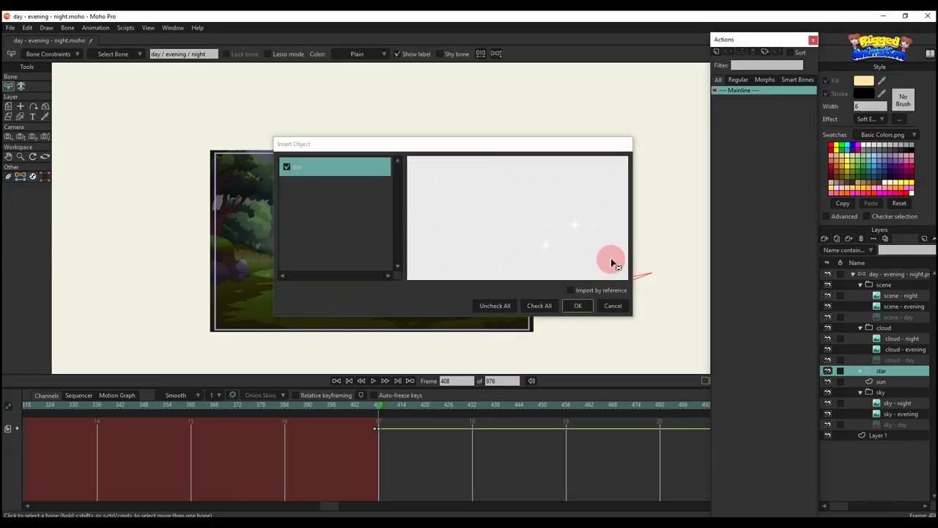
# - Scale the star layer to 3.5032 and move it into the sky at X -0.3202, Y 1.5553
pyautogui.scroll(-3, 469, 267)
pyautogui.press('m')
pyautogui.scroll(5, 440, 257)
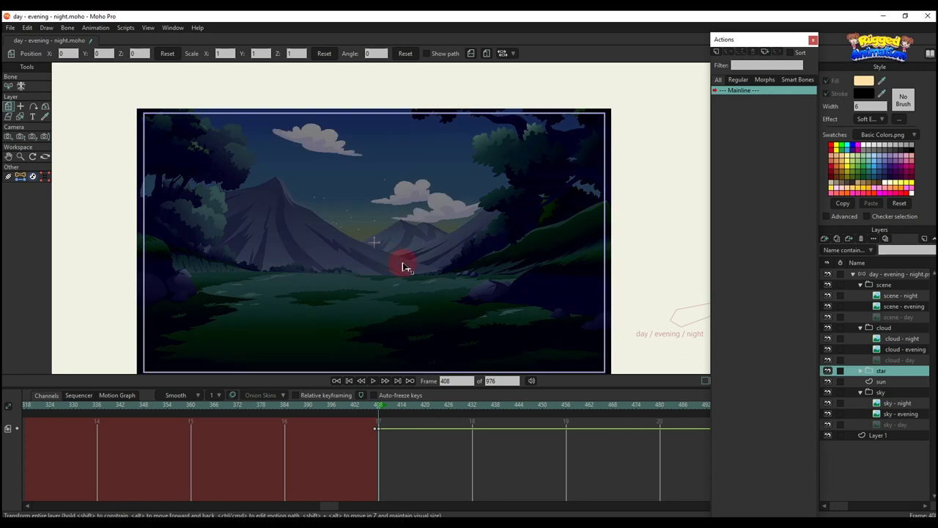
pyautogui.moveTo(427, 284); pyautogui.dragTo(365, 195)
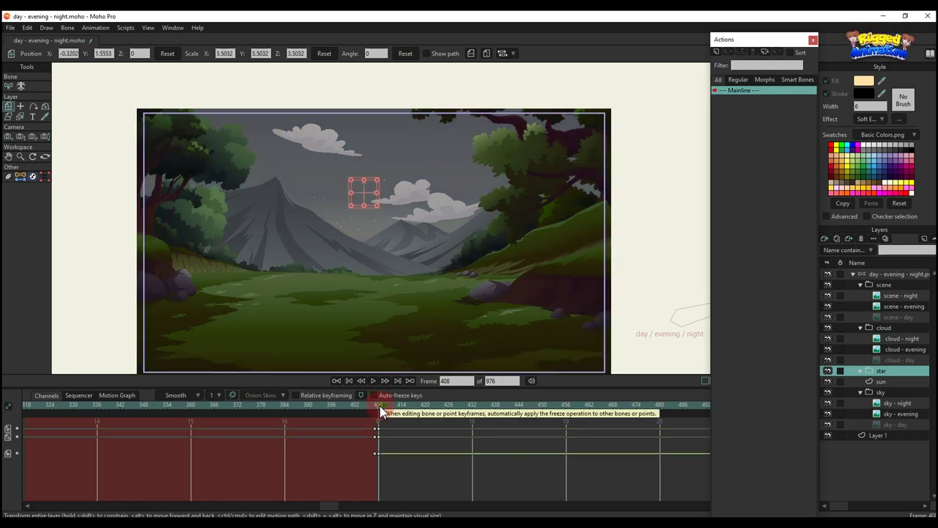
# - Preview the stars around frame 408 and shift the star layer's timing so it starts at frame 384
pyautogui.click(393, 408)
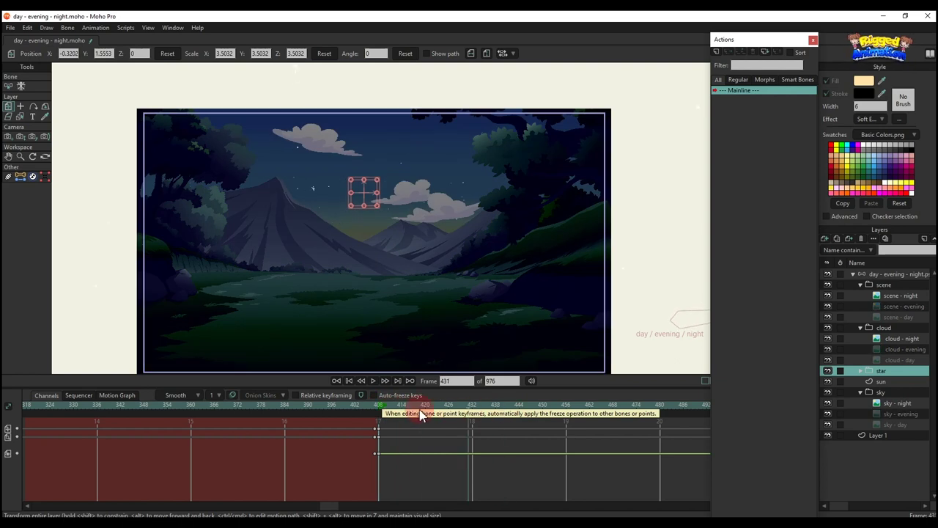
pyautogui.click(342, 406)
pyautogui.moveTo(355, 409); pyautogui.dragTo(389, 413)
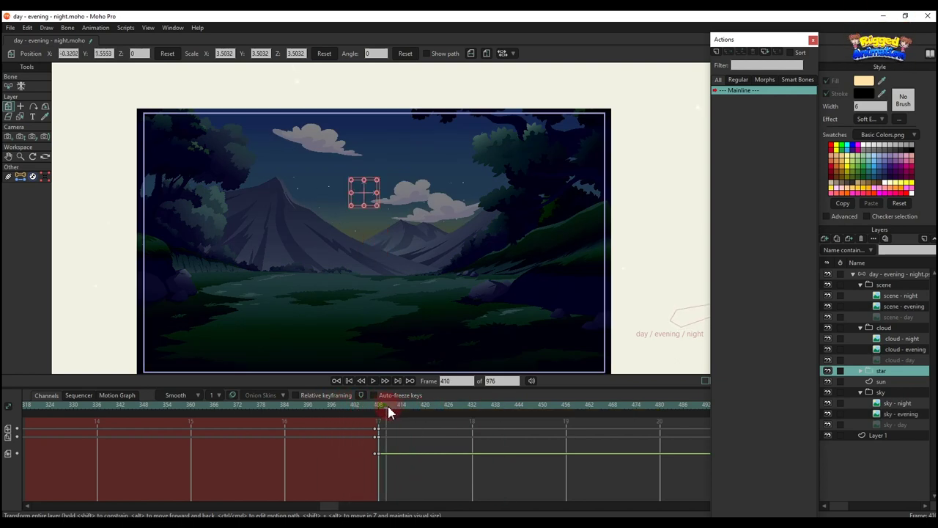
pyautogui.moveTo(465, 413); pyautogui.dragTo(510, 413)
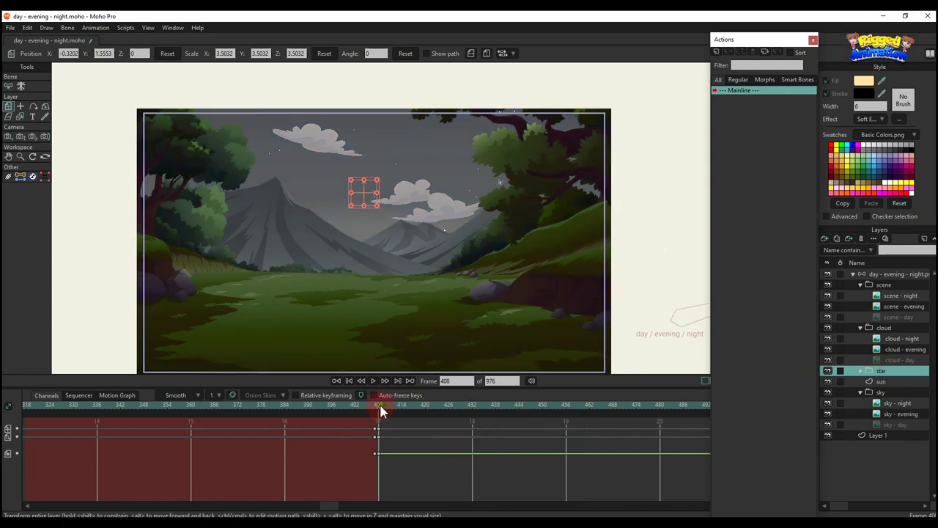
pyautogui.moveTo(381, 412); pyautogui.dragTo(285, 413)
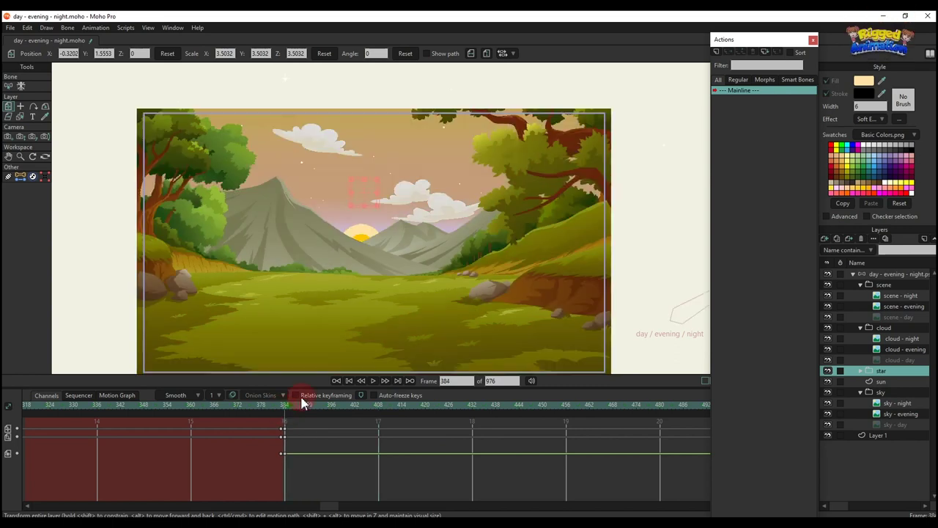
# - Set the star layer's opacity to 0% at frame 384
pyautogui.doubleClick(881, 371)
pyautogui.click(619, 159)
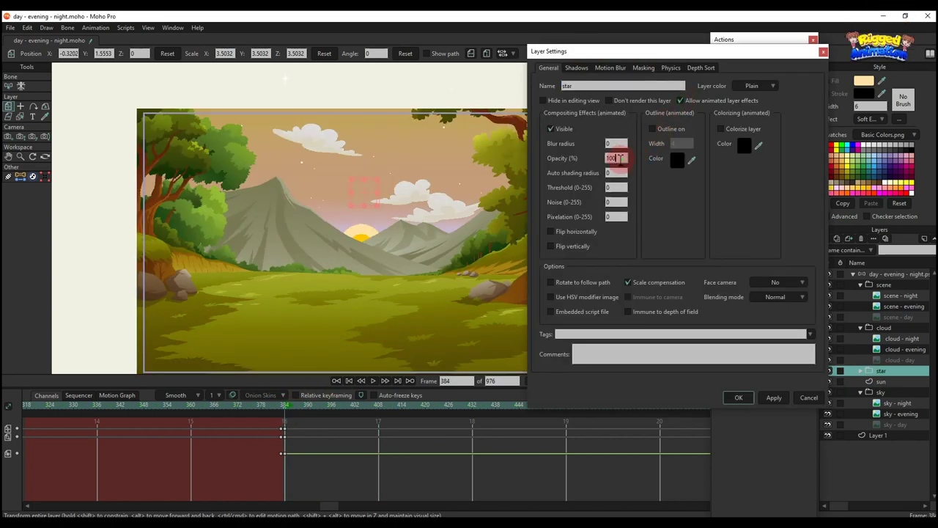
pyautogui.write('0')
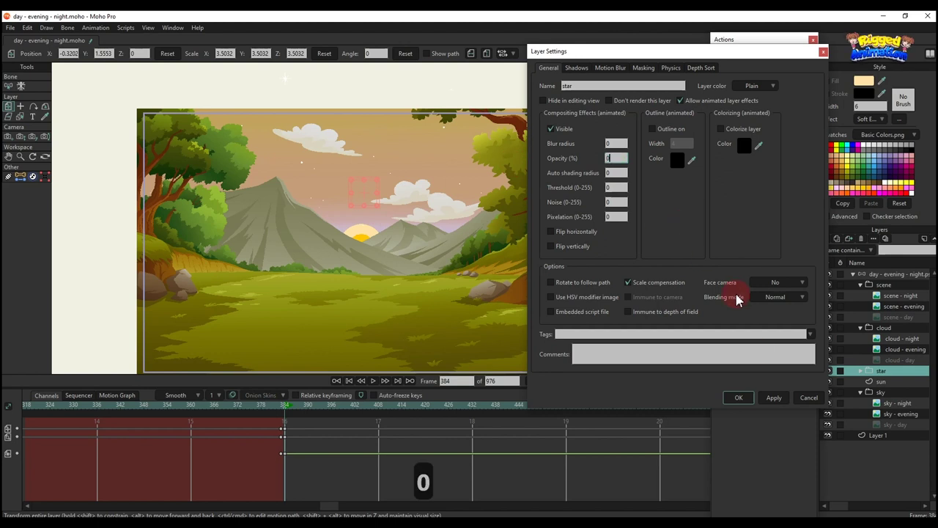
pyautogui.click(767, 401)
pyautogui.press('Return')
# - Set the star layer's opacity to 100% at frame 408
pyautogui.click(379, 405)
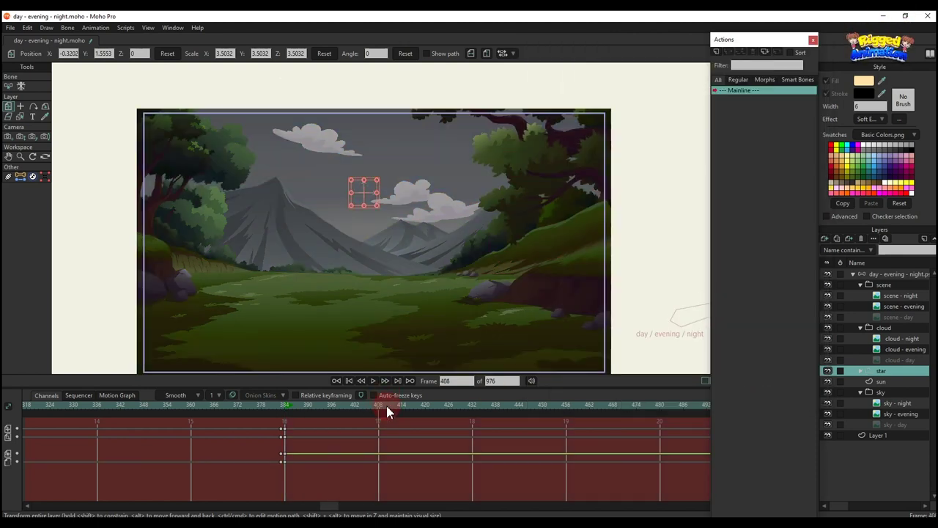
pyautogui.doubleClick(886, 372)
pyautogui.click(622, 157)
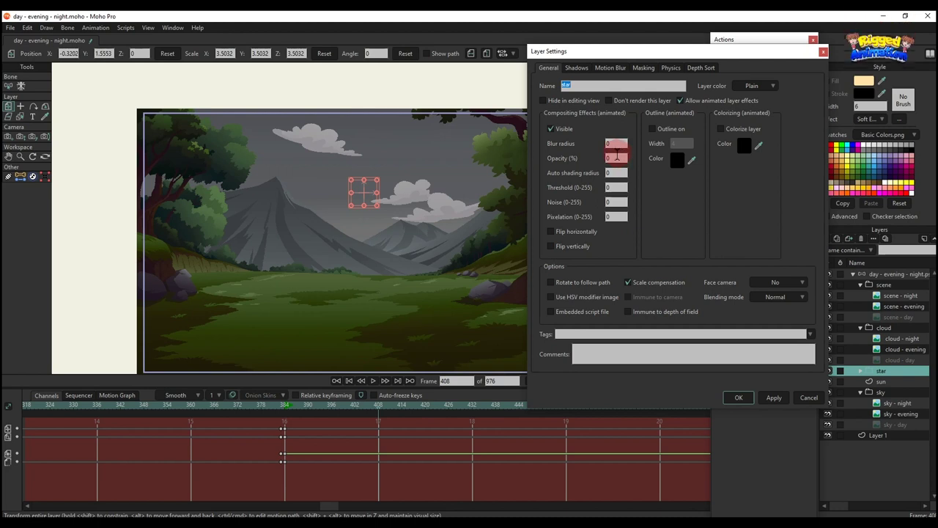
pyautogui.write('100')
pyautogui.click(792, 398)
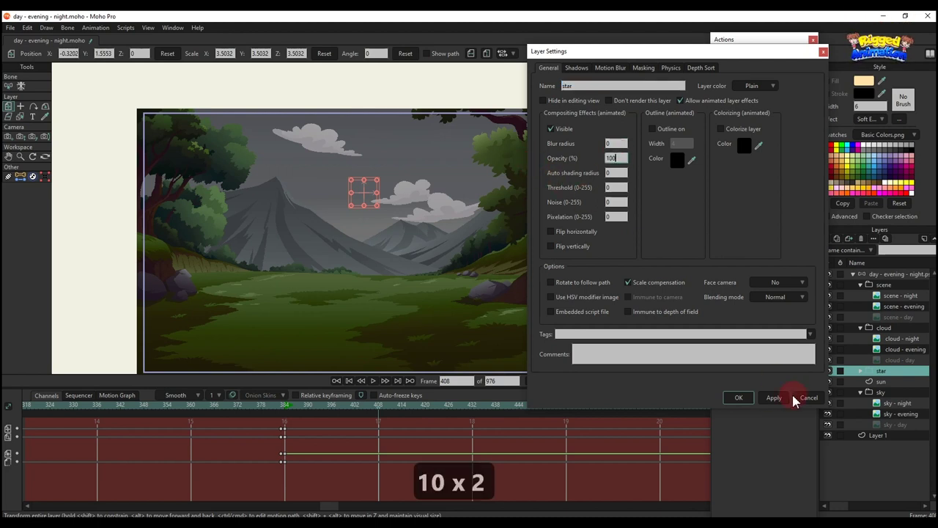
pyautogui.click(739, 398)
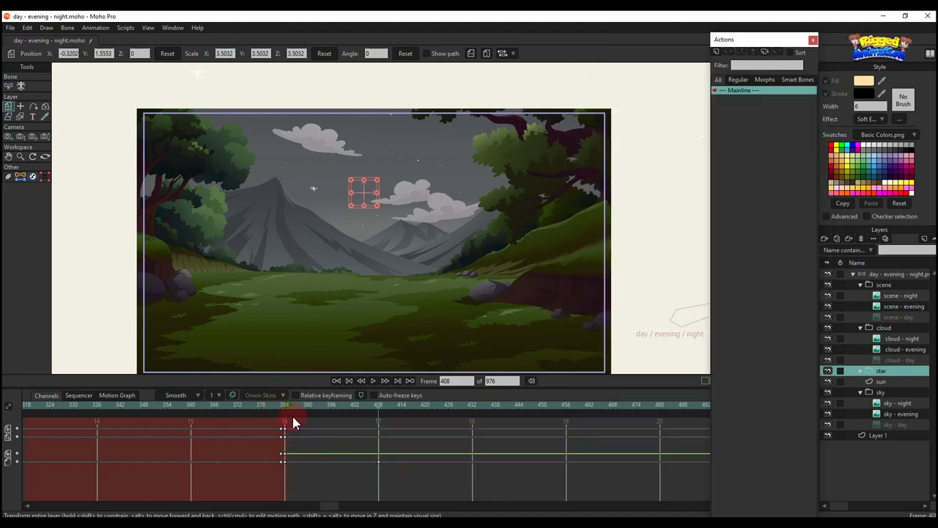
# - Change the interpolation of the star layer's opacity keyframes at frames 384 and 408
pyautogui.moveTo(431, 462); pyautogui.dragTo(300, 462)
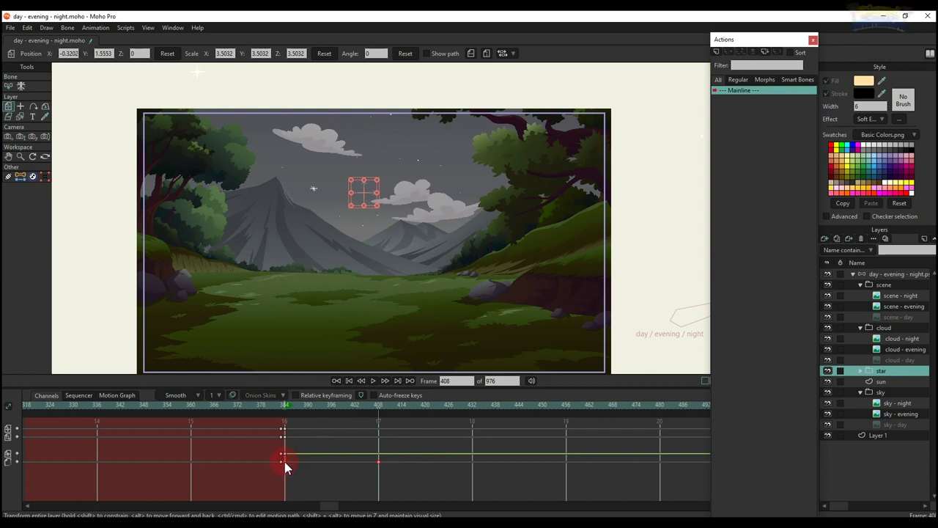
pyautogui.rightClick(286, 467)
pyautogui.click(373, 419)
# - Step through the animation from frame 379 past frame 452 to check how the stars fade in during the change to night
pyautogui.click(266, 412)
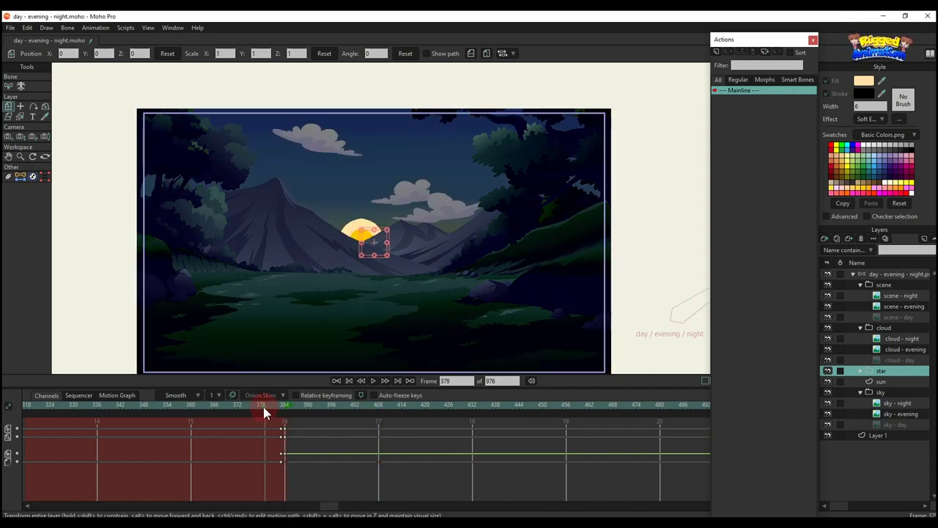
pyautogui.press('Right')
pyautogui.press('Right')
pyautogui.press('Right')
pyautogui.press('Right')
pyautogui.press('Right')
pyautogui.press('Right')
pyautogui.press('Right')
pyautogui.press('Right')
pyautogui.press('Right')
pyautogui.press('Right')
pyautogui.press('Right')
pyautogui.press('Right')
pyautogui.press('Right')
pyautogui.press('Right')
pyautogui.press('Right')
pyautogui.press('Right')
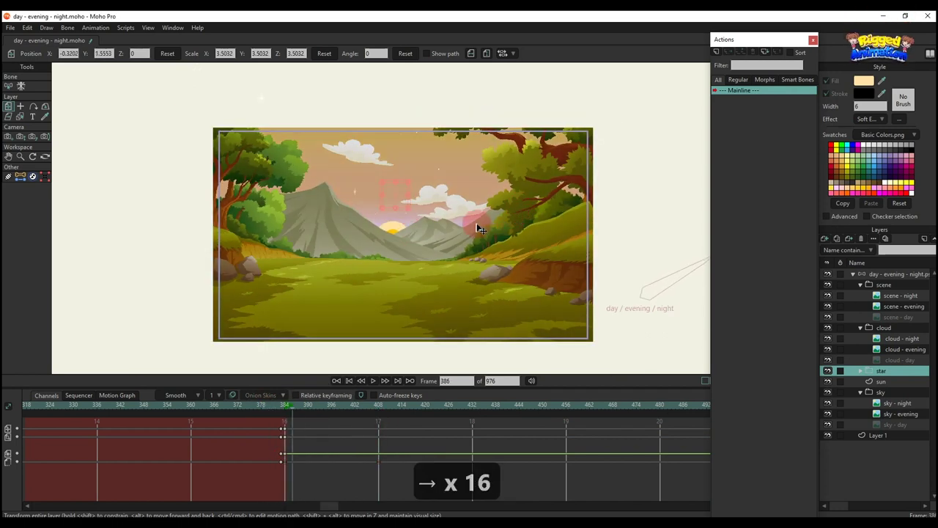
pyautogui.press('Right')
pyautogui.press('Right')
pyautogui.press('Right')
pyautogui.press('Right')
pyautogui.press('Right')
pyautogui.press('Right')
pyautogui.press('Right')
pyautogui.press('Right')
pyautogui.press('Right')
pyautogui.press('Right')
pyautogui.press('Right')
pyautogui.press('Right')
pyautogui.press('Right')
pyautogui.press('Right')
pyautogui.press('Right')
pyautogui.press('Right')
pyautogui.press('Right')
pyautogui.press('Right')
pyautogui.press('Right')
pyautogui.press('Right')
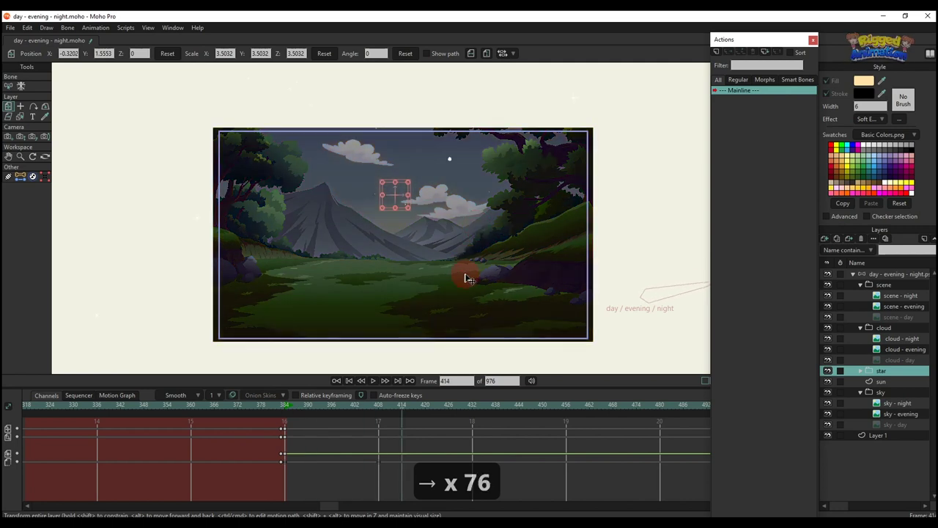
pyautogui.press('Right')
pyautogui.press('Right')
pyautogui.press('Right')
pyautogui.press('Right')
pyautogui.press('Right')
pyautogui.press('Right')
pyautogui.press('Right')
pyautogui.press('Right')
pyautogui.press('Right')
pyautogui.press('Right')
pyautogui.press('Right')
pyautogui.press('Right')
pyautogui.press('Right')
pyautogui.press('Right')
pyautogui.press('Right')
pyautogui.press('Right')
pyautogui.press('Right')
pyautogui.press('Right')
pyautogui.press('Right')
pyautogui.press('Right')
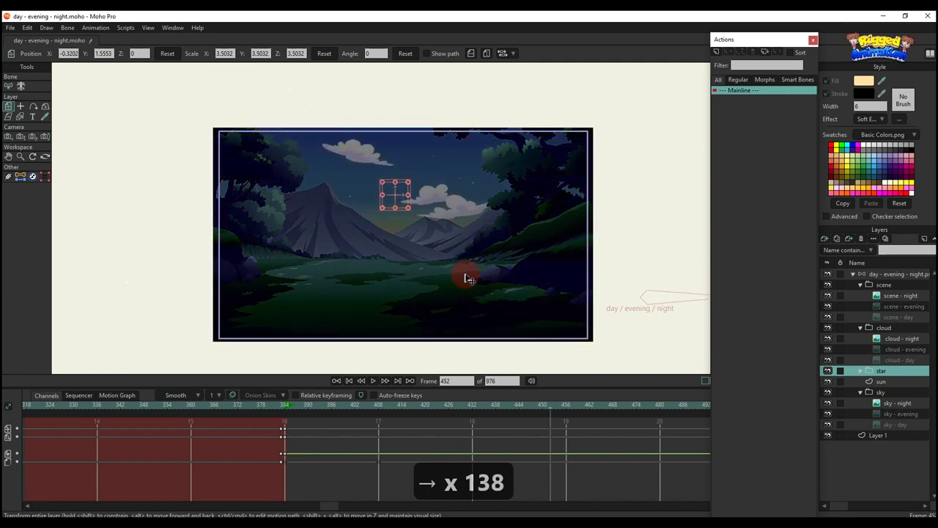
pyautogui.press('Right')
pyautogui.press('Right')
pyautogui.press('Right')
pyautogui.press('Right')
pyautogui.press('Right')
pyautogui.press('Right')
pyautogui.press('Right')
pyautogui.press('Right')
pyautogui.press('Right')
pyautogui.press('Right')
pyautogui.press('Right')
pyautogui.press('Right')
pyautogui.press('Right')
pyautogui.press('Right')
# - Set the animation's end frame to 600 and shift the cloud layer horizontally to about X -2.17 at that frame
pyautogui.click(687, 413)
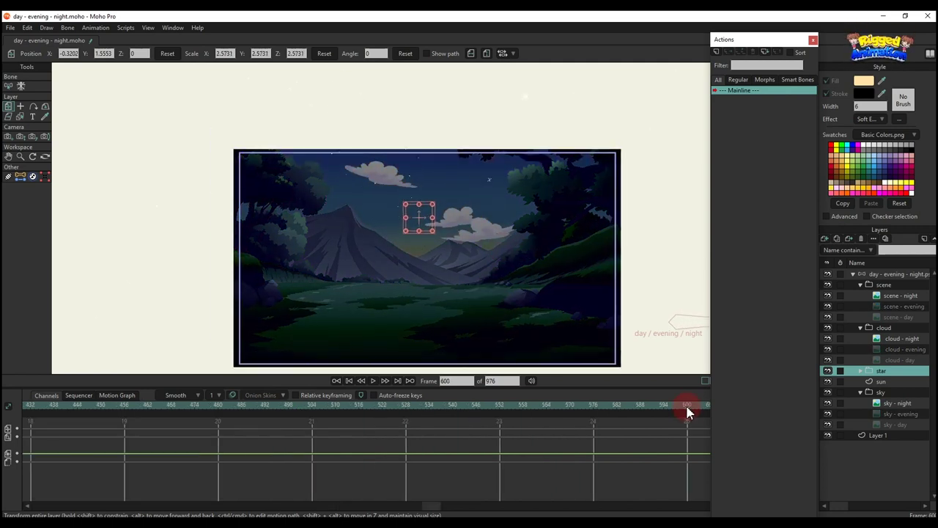
pyautogui.click(896, 329)
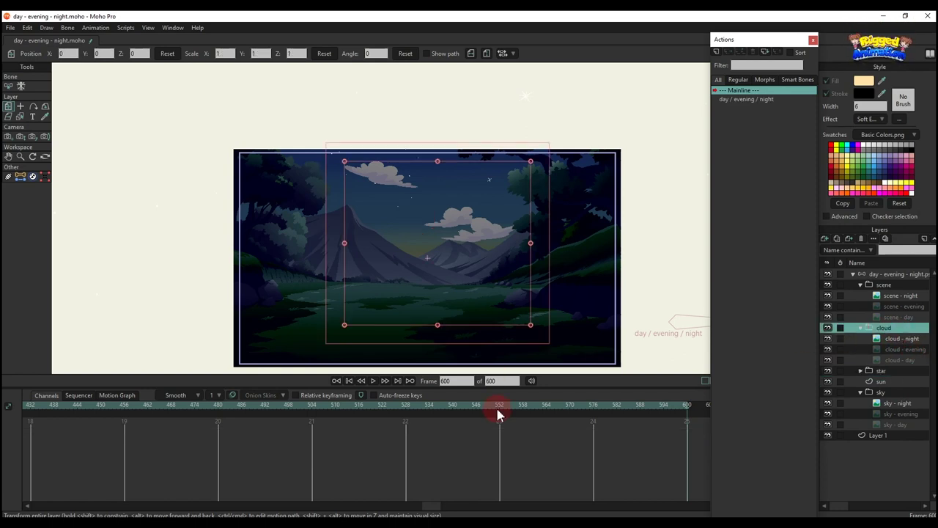
pyautogui.press('m')
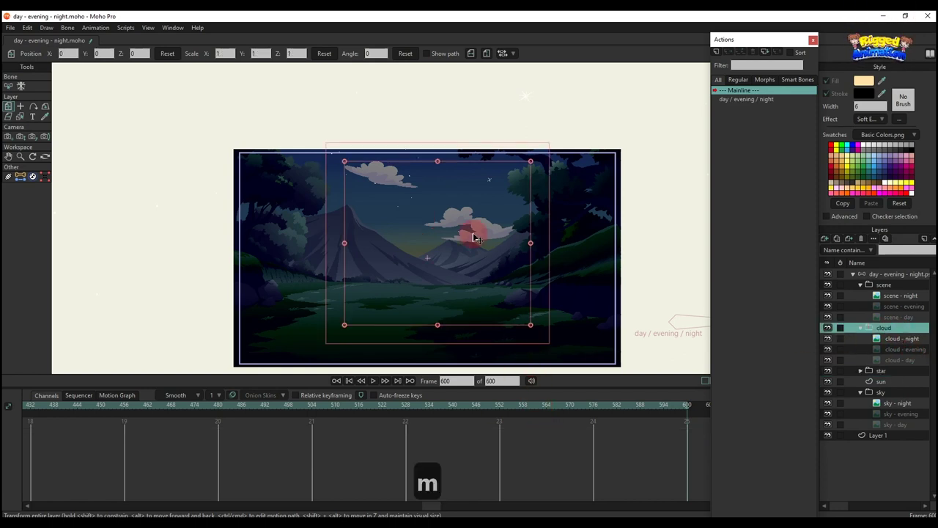
pyautogui.scroll(-1, 475, 238)
pyautogui.moveTo(474, 234); pyautogui.dragTo(429, 244)
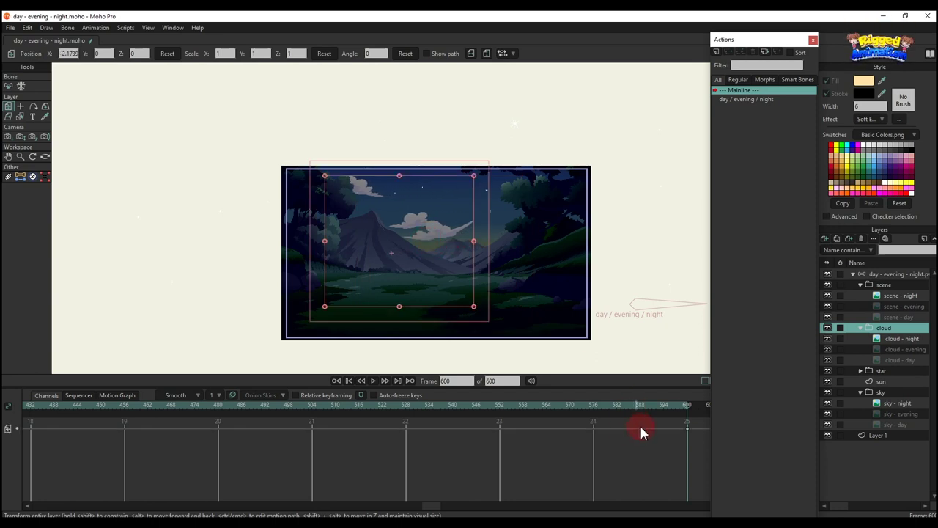
# - Set the cloud layer's position keyframes at frames 600 and 0 to Linear interpolation
pyautogui.rightClick(688, 434)
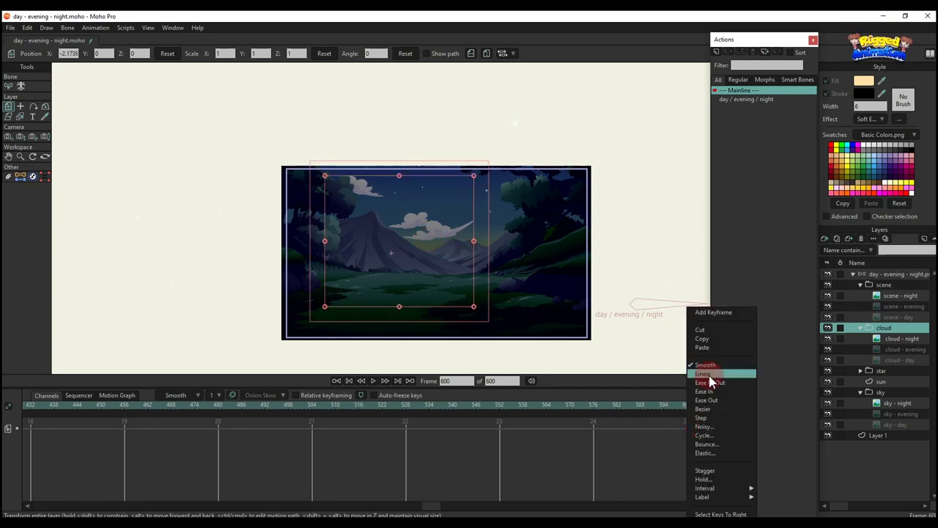
pyautogui.click(710, 375)
pyautogui.moveTo(426, 506); pyautogui.dragTo(14, 444)
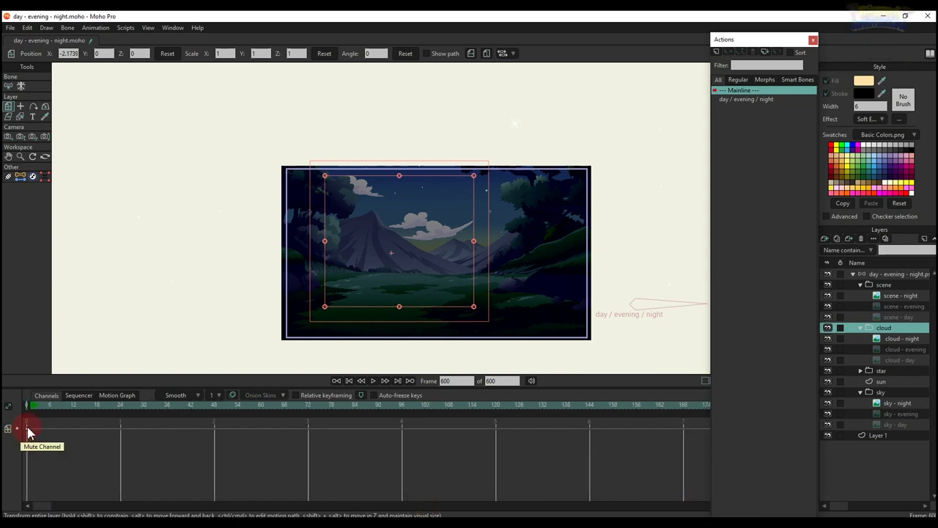
pyautogui.rightClick(26, 421)
pyautogui.click(107, 434)
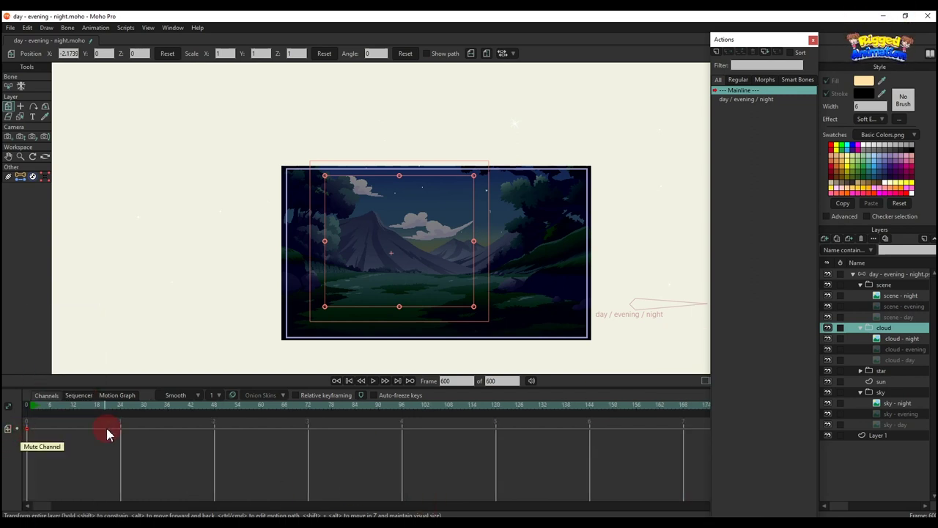
# - Step through the animation from frame 0 to frame 278 to check the cloud drift, the sun's rise and the change from day to evening
pyautogui.click(33, 405)
pyautogui.scroll(3, 444, 268)
pyautogui.moveTo(444, 269); pyautogui.dragTo(362, 240)
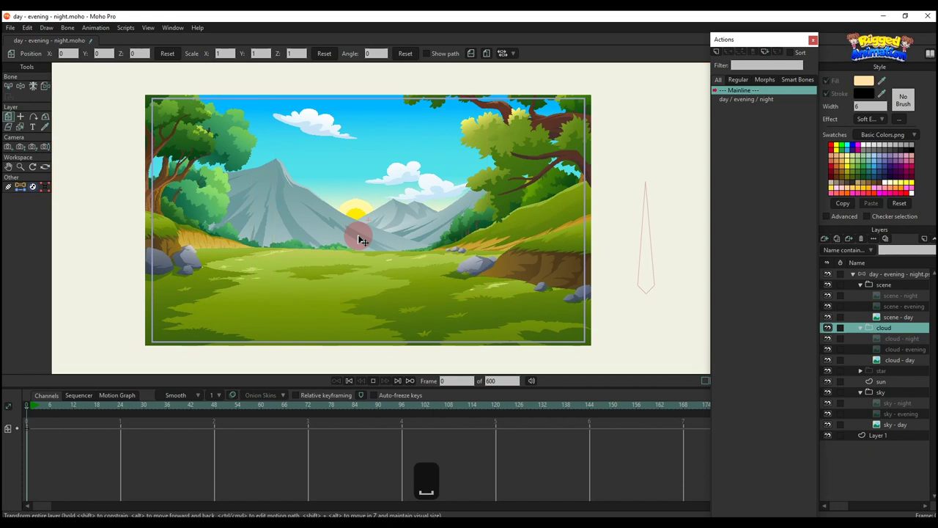
pyautogui.press('Right')
pyautogui.press('Right')
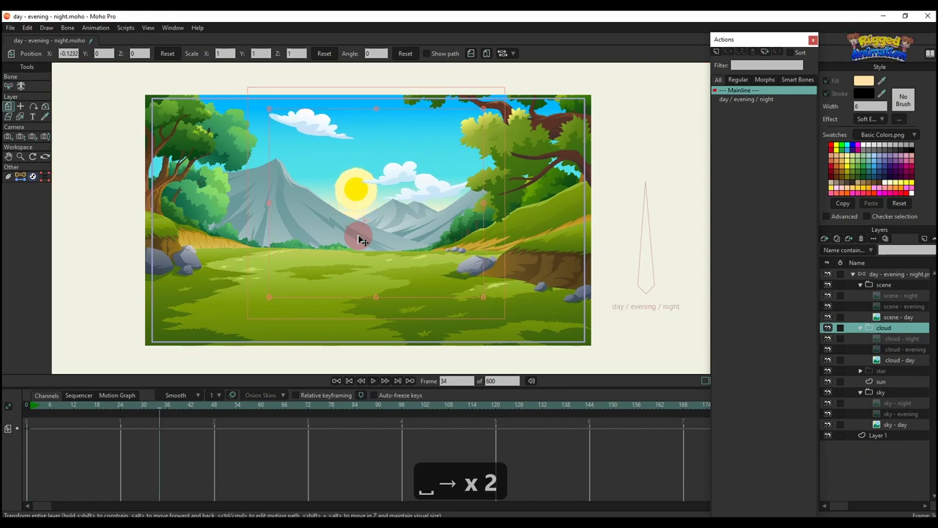
pyautogui.press('Right')
pyautogui.press('Right')
pyautogui.press('Right')
pyautogui.press('Right')
pyautogui.press('Right')
pyautogui.press('Right')
pyautogui.press('Right')
pyautogui.press('Right')
pyautogui.press('Right')
pyautogui.press('Right')
pyautogui.press('Right')
pyautogui.press('Right')
pyautogui.press('Right')
pyautogui.press('Right')
pyautogui.press('Right')
pyautogui.press('Right')
pyautogui.press('Right')
pyautogui.press('Right')
pyautogui.press('Right')
pyautogui.press('Right')
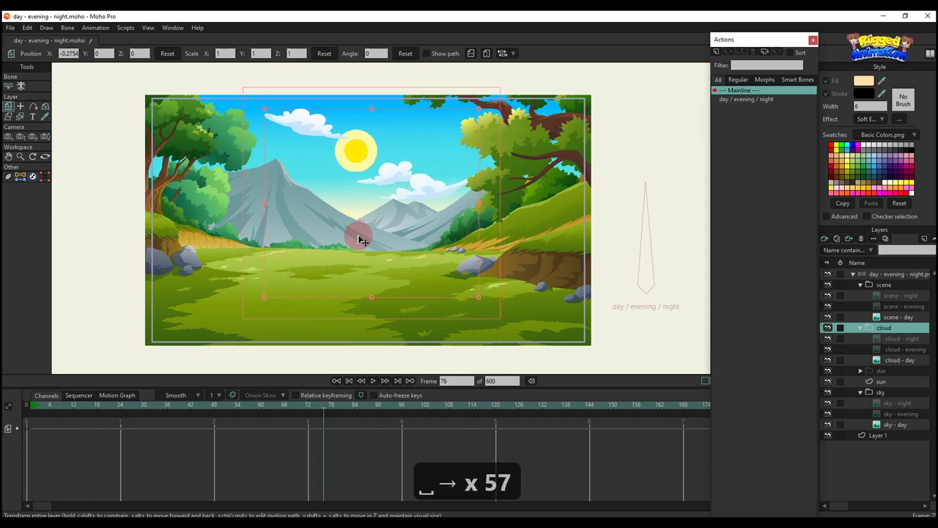
pyautogui.press('Right')
pyautogui.press('Right')
pyautogui.press('Right')
pyautogui.press('Right')
pyautogui.press('Right')
pyautogui.press('Right')
pyautogui.press('Right')
pyautogui.press('Right')
pyautogui.press('Right')
pyautogui.press('Right')
pyautogui.press('Right')
pyautogui.press('Right')
pyautogui.press('Right')
pyautogui.press('Right')
pyautogui.press('Right')
pyautogui.press('Right')
pyautogui.press('Right')
pyautogui.press('Right')
pyautogui.press('Right')
pyautogui.press('Right')
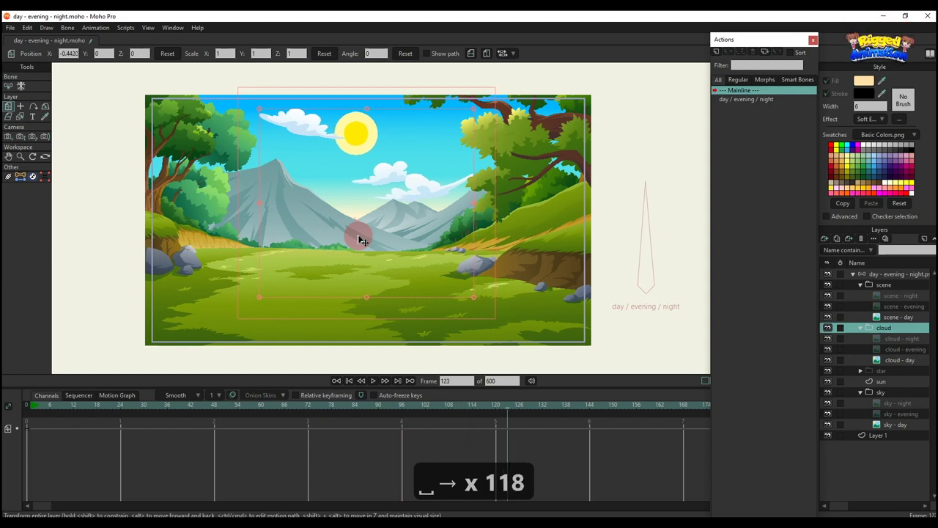
pyautogui.press('Right')
pyautogui.press('Right')
pyautogui.press('Right')
pyautogui.press('Right')
pyautogui.press('Right')
pyautogui.press('Right')
pyautogui.press('Right')
pyautogui.press('Right')
pyautogui.press('Right')
pyautogui.press('Right')
pyautogui.press('Right')
pyautogui.press('Right')
pyautogui.press('Right')
pyautogui.press('Right')
pyautogui.press('Right')
pyautogui.press('Right')
pyautogui.press('Right')
pyautogui.press('Right')
pyautogui.press('Right')
pyautogui.press('Right')
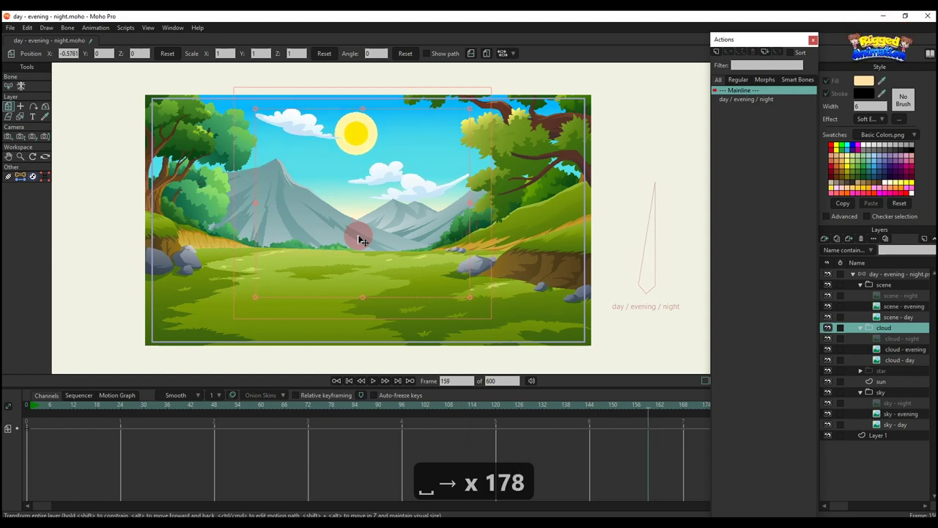
pyautogui.press('Right')
pyautogui.press('Right')
pyautogui.press('Right')
pyautogui.press('Right')
pyautogui.press('Right')
pyautogui.press('Right')
pyautogui.press('Right')
pyautogui.press('Right')
pyautogui.press('Right')
pyautogui.press('Right')
pyautogui.press('Right')
pyautogui.press('Right')
pyautogui.press('Right')
pyautogui.press('Right')
pyautogui.press('Right')
pyautogui.press('Right')
pyautogui.press('Right')
pyautogui.press('Right')
pyautogui.press('Right')
pyautogui.press('Right')
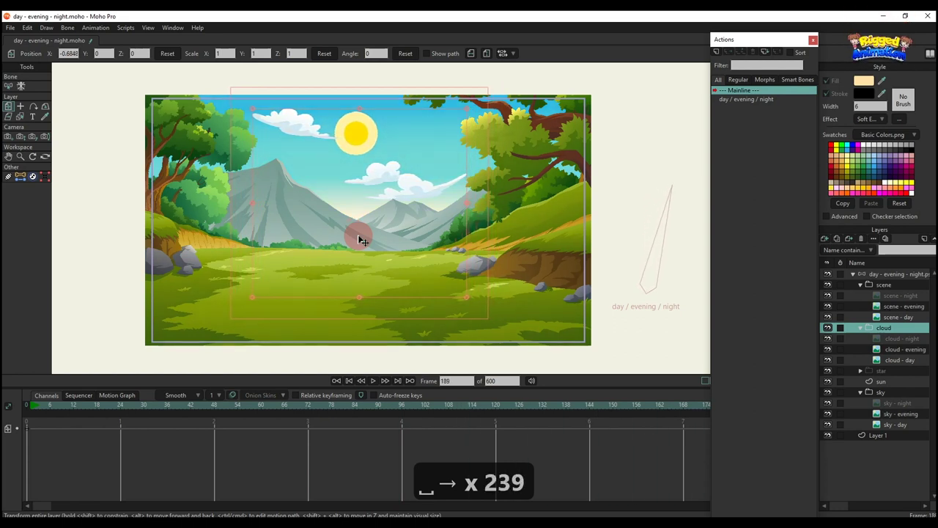
pyautogui.press('Right')
pyautogui.press('Right')
pyautogui.press('Right')
pyautogui.press('Right')
pyautogui.press('Right')
pyautogui.press('Right')
pyautogui.press('Right')
pyautogui.press('Right')
pyautogui.press('Right')
pyautogui.press('Right')
pyautogui.press('Right')
pyautogui.press('Right')
pyautogui.press('Right')
pyautogui.press('Right')
pyautogui.press('Right')
pyautogui.press('Right')
pyautogui.press('Right')
pyautogui.press('Right')
pyautogui.press('Right')
pyautogui.press('Right')
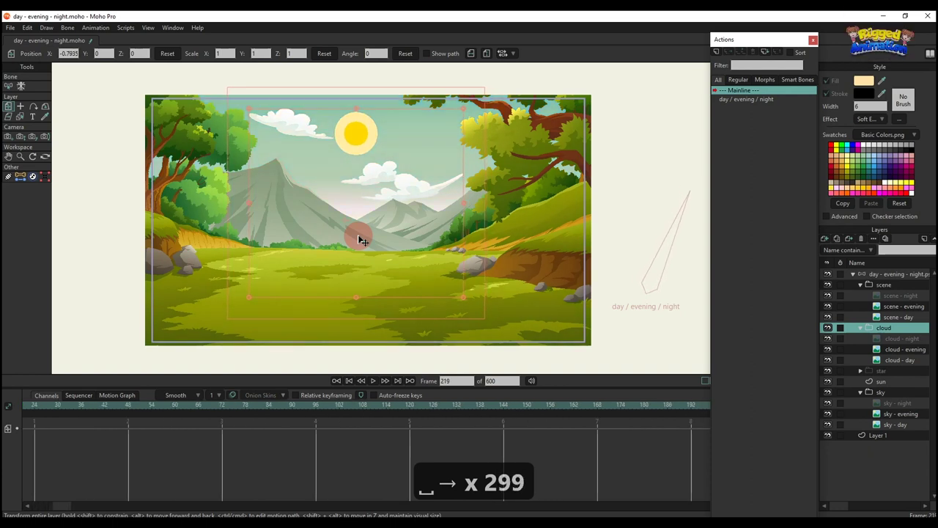
pyautogui.press('Right')
pyautogui.press('Right')
pyautogui.press('Right')
pyautogui.press('Right')
pyautogui.press('Right')
pyautogui.press('Right')
pyautogui.press('Right')
pyautogui.press('Right')
pyautogui.press('Right')
pyautogui.press('Right')
pyautogui.press('Right')
pyautogui.press('Right')
pyautogui.press('Right')
pyautogui.press('Right')
pyautogui.press('Right')
pyautogui.press('Right')
pyautogui.press('Right')
pyautogui.press('Right')
pyautogui.press('Right')
pyautogui.press('Right')
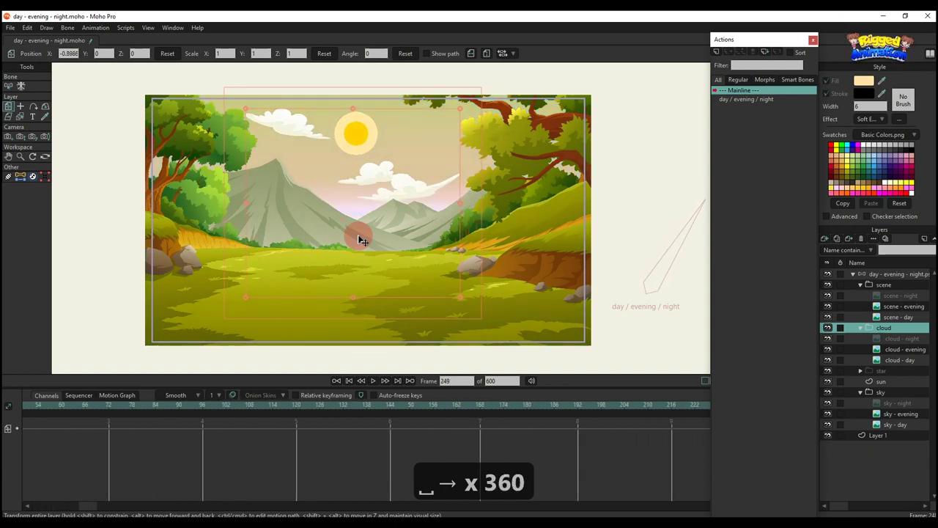
pyautogui.press('Right')
pyautogui.press('Right')
pyautogui.press('Right')
pyautogui.press('Right')
pyautogui.press('Right')
pyautogui.press('Right')
pyautogui.press('Right')
pyautogui.press('Right')
pyautogui.press('Right')
pyautogui.press('Right')
pyautogui.press('Right')
pyautogui.press('Right')
pyautogui.press('Right')
pyautogui.press('Right')
pyautogui.press('Right')
pyautogui.press('Right')
pyautogui.press('Right')
pyautogui.press('Right')
pyautogui.press('Right')
pyautogui.press('Right')
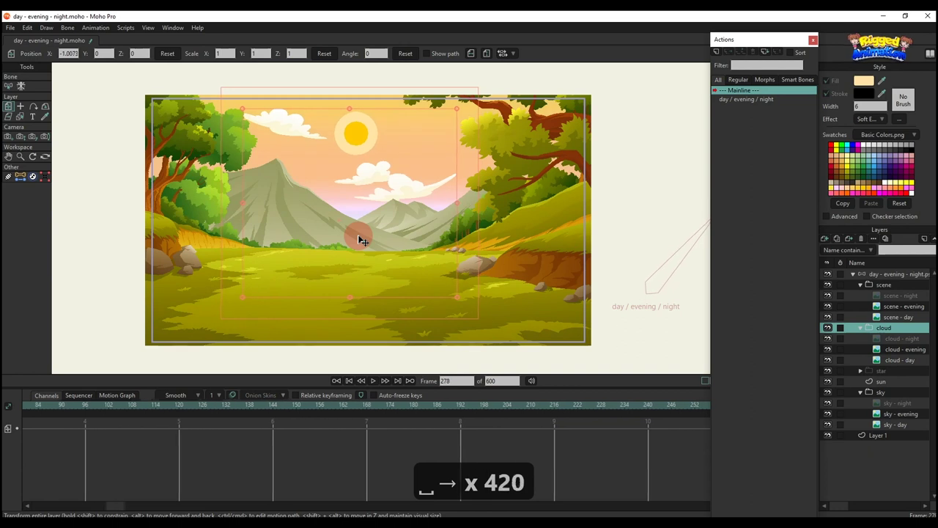
# - Step through the animation from frame 278 past frame 600 to check the sunset, the change to night, the stars and the cloud drift
pyautogui.press('Right')
pyautogui.press('Right')
pyautogui.press('Right')
pyautogui.press('Right')
pyautogui.press('Right')
pyautogui.press('Right')
pyautogui.press('Right')
pyautogui.press('Right')
pyautogui.press('Right')
pyautogui.press('Right')
pyautogui.press('Right')
pyautogui.press('Right')
pyautogui.press('Right')
pyautogui.press('Right')
pyautogui.press('Right')
pyautogui.press('Right')
pyautogui.press('Right')
pyautogui.press('Right')
pyautogui.press('Right')
pyautogui.press('Right')
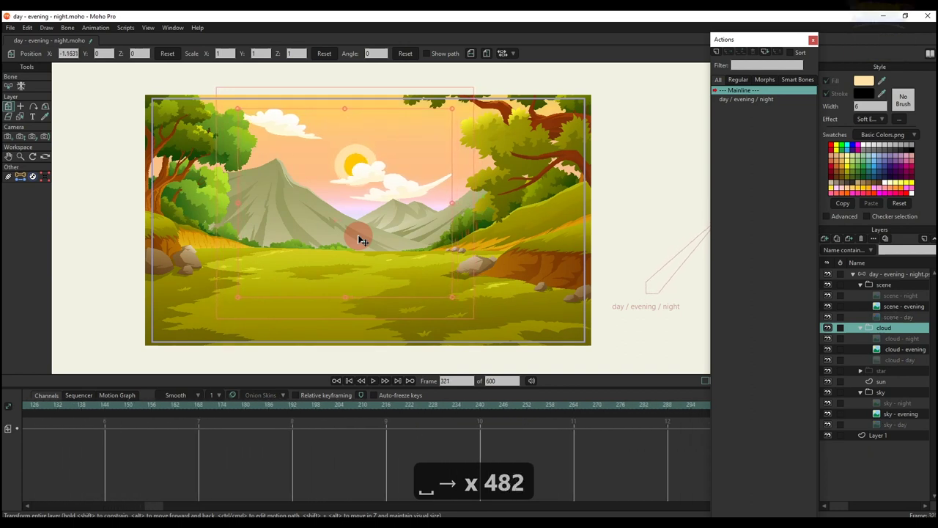
pyautogui.press('Right')
pyautogui.press('Right')
pyautogui.press('Right')
pyautogui.press('Right')
pyautogui.press('Right')
pyautogui.press('Right')
pyautogui.press('Right')
pyautogui.press('Right')
pyautogui.press('Right')
pyautogui.press('Right')
pyautogui.press('Right')
pyautogui.press('Right')
pyautogui.press('Right')
pyautogui.press('Right')
pyautogui.press('Right')
pyautogui.press('Right')
pyautogui.press('Right')
pyautogui.press('Right')
pyautogui.press('Right')
pyautogui.press('Right')
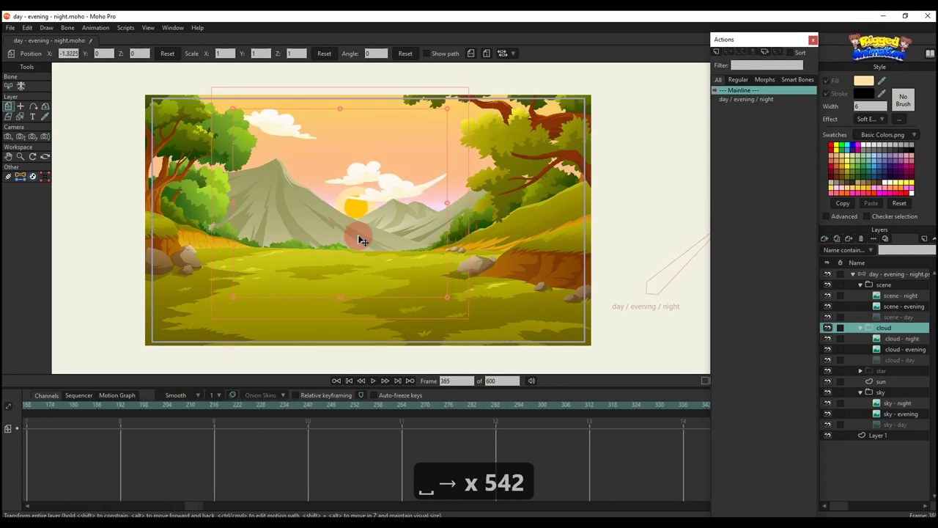
pyautogui.press('Right')
pyautogui.press('Right')
pyautogui.press('Right')
pyautogui.press('Right')
pyautogui.press('Right')
pyautogui.press('Right')
pyautogui.press('Right')
pyautogui.press('Right')
pyautogui.press('Right')
pyautogui.press('Right')
pyautogui.press('Right')
pyautogui.press('Right')
pyautogui.press('Right')
pyautogui.press('Right')
pyautogui.press('Right')
pyautogui.press('Right')
pyautogui.press('Right')
pyautogui.press('Right')
pyautogui.press('Right')
pyautogui.press('Right')
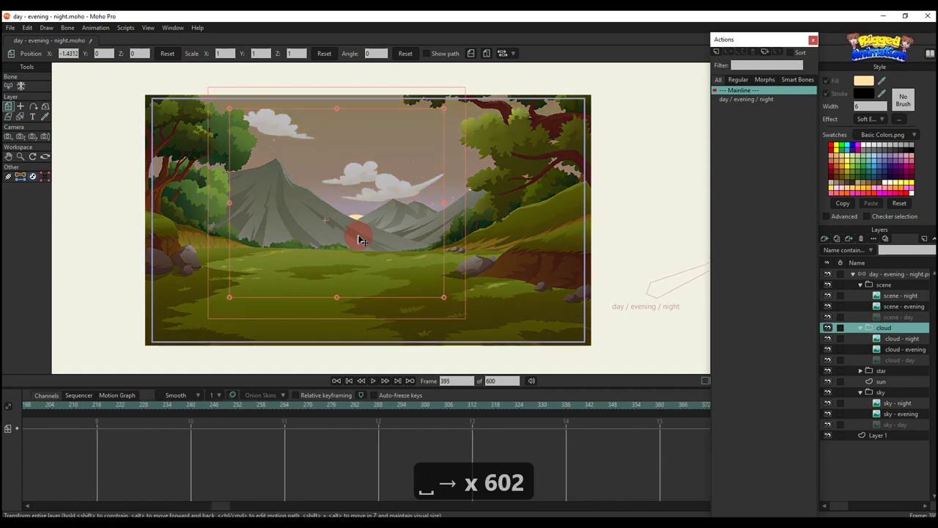
pyautogui.press('Right')
pyautogui.press('Right')
pyautogui.press('Right')
pyautogui.press('Right')
pyautogui.press('Right')
pyautogui.press('Right')
pyautogui.press('Right')
pyautogui.press('Right')
pyautogui.press('Right')
pyautogui.press('Right')
pyautogui.press('Right')
pyautogui.press('Right')
pyautogui.press('Right')
pyautogui.press('Right')
pyautogui.press('Right')
pyautogui.press('Right')
pyautogui.press('Right')
pyautogui.press('Right')
pyautogui.press('Right')
pyautogui.press('Right')
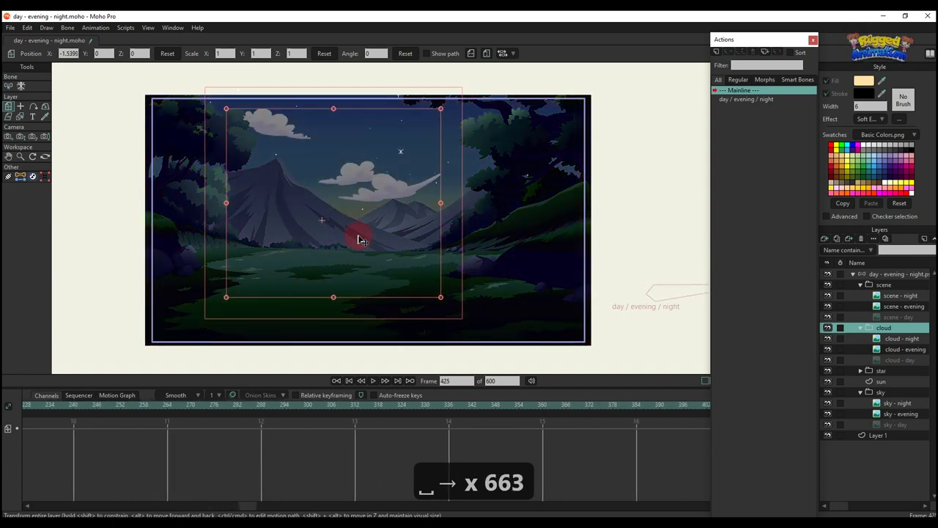
pyautogui.press('Right')
pyautogui.press('Right')
pyautogui.press('Right')
pyautogui.press('Right')
pyautogui.press('Right')
pyautogui.press('Right')
pyautogui.press('Right')
pyautogui.press('Right')
pyautogui.press('Right')
pyautogui.press('Right')
pyautogui.press('Right')
pyautogui.press('Right')
pyautogui.press('Right')
pyautogui.press('Right')
pyautogui.press('Right')
pyautogui.press('Right')
pyautogui.press('Right')
pyautogui.press('Right')
pyautogui.press('Right')
pyautogui.press('Right')
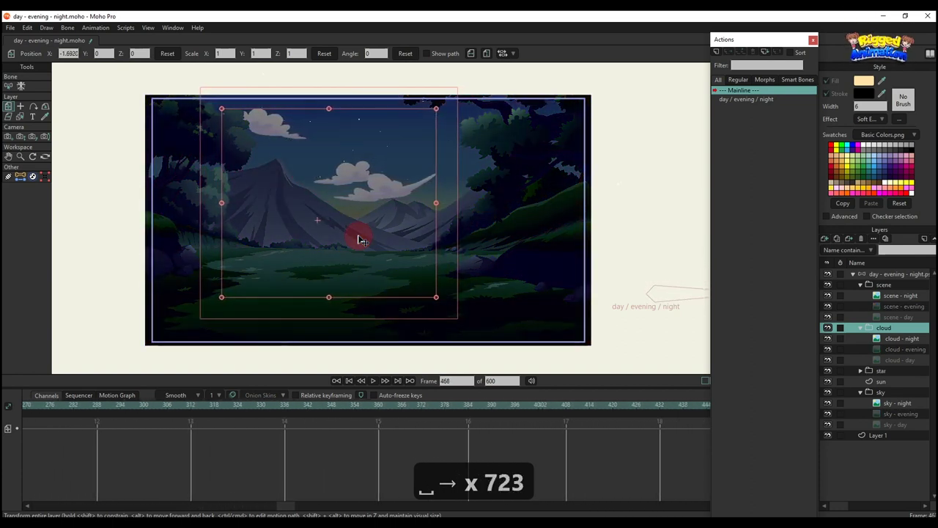
pyautogui.press('Right')
pyautogui.press('Right')
pyautogui.press('Right')
pyautogui.press('Right')
pyautogui.press('Right')
pyautogui.press('Right')
pyautogui.press('Right')
pyautogui.press('Right')
pyautogui.press('Right')
pyautogui.press('Right')
pyautogui.press('Right')
pyautogui.press('Right')
pyautogui.press('Right')
pyautogui.press('Right')
pyautogui.press('Right')
pyautogui.press('Right')
pyautogui.press('Right')
pyautogui.press('Right')
pyautogui.press('Right')
pyautogui.press('Right')
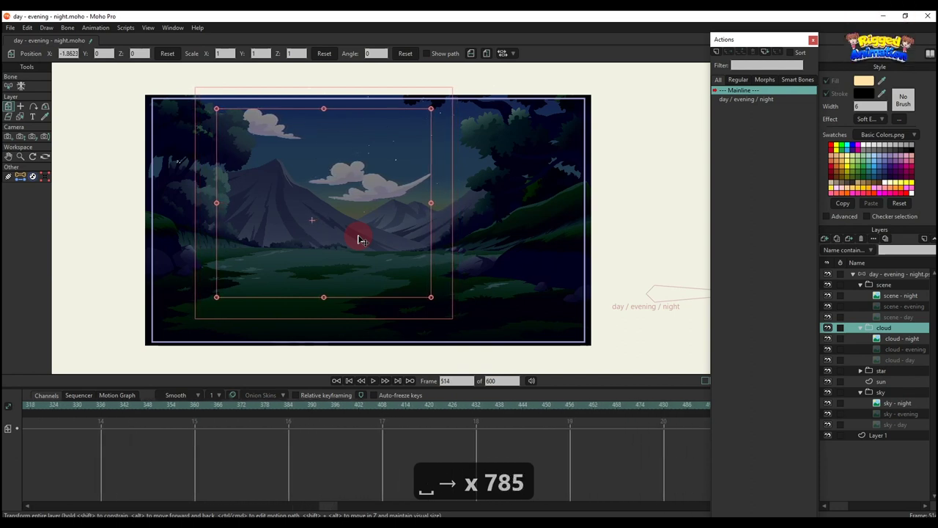
pyautogui.press('Right')
pyautogui.press('Right')
pyautogui.press('Right')
pyautogui.press('Right')
pyautogui.press('Right')
pyautogui.press('Right')
pyautogui.press('Right')
pyautogui.press('Right')
pyautogui.press('Right')
pyautogui.press('Right')
pyautogui.press('Right')
pyautogui.press('Right')
pyautogui.press('Right')
pyautogui.press('Right')
pyautogui.press('Right')
pyautogui.press('Right')
pyautogui.press('Right')
pyautogui.press('Right')
pyautogui.press('Right')
pyautogui.press('Right')
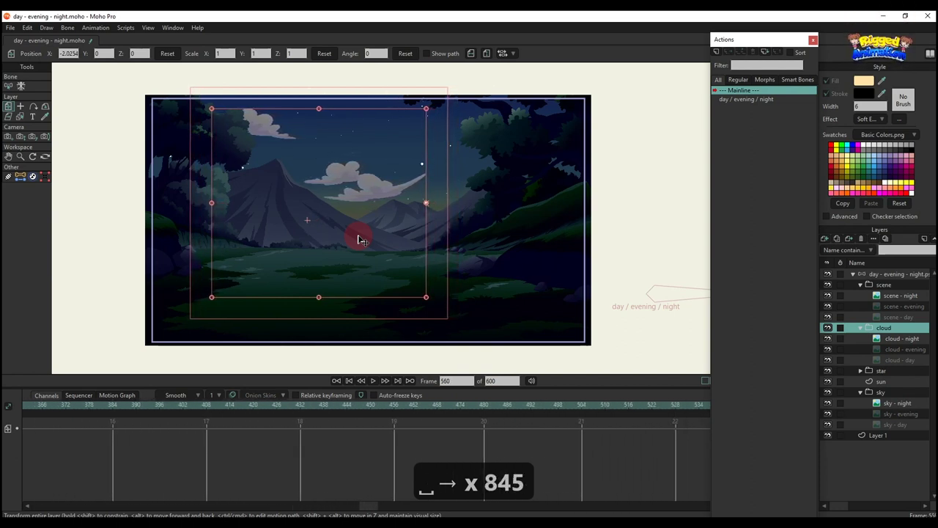
pyautogui.press('Right')
pyautogui.press('Right')
pyautogui.press('Right')
pyautogui.press('Right')
pyautogui.press('Right')
pyautogui.press('Right')
pyautogui.press('Right')
pyautogui.press('Right')
pyautogui.press('Right')
pyautogui.press('Right')
pyautogui.press('Right')
pyautogui.press('Right')
pyautogui.press('Right')
pyautogui.press('Right')
pyautogui.press('Right')
pyautogui.press('Right')
pyautogui.press('Right')
pyautogui.press('Right')
pyautogui.press('Right')
pyautogui.press('Right')
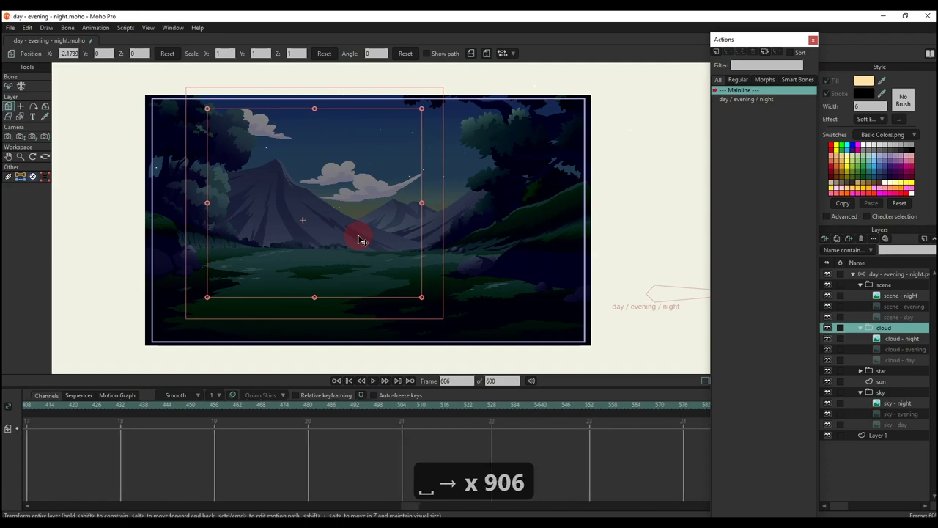